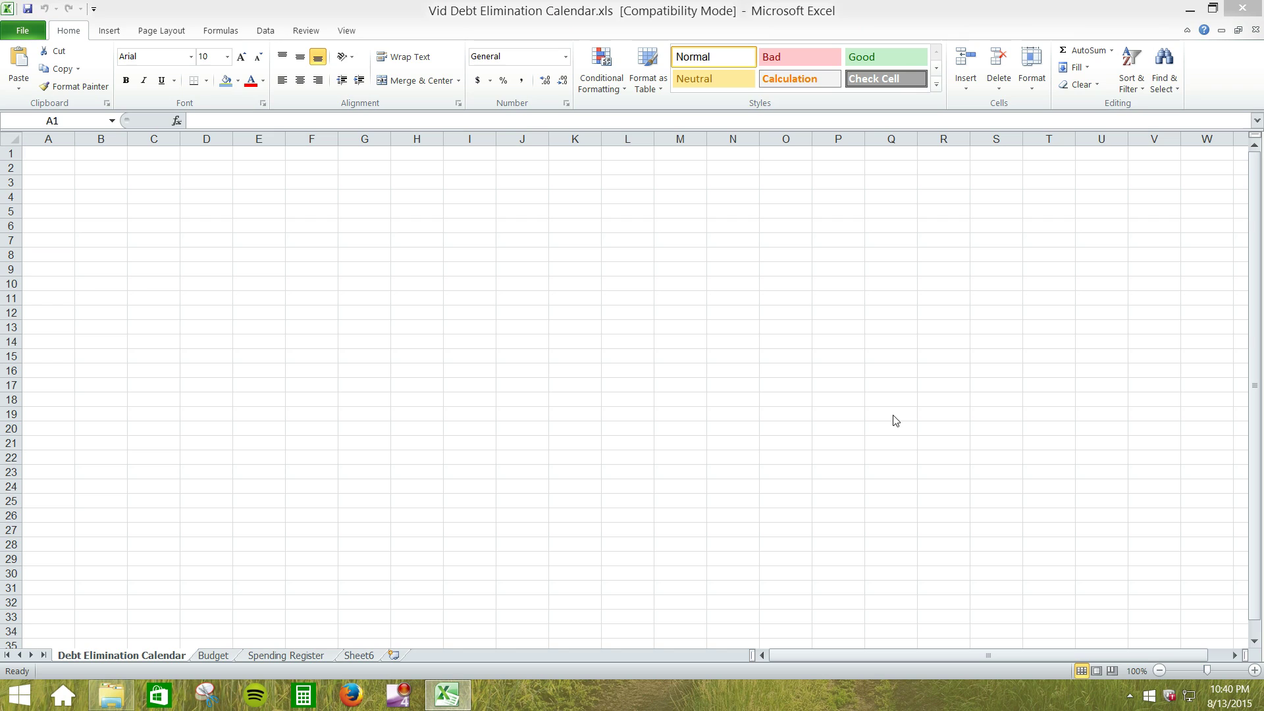
Step: Enter the title "Debt Elimination Calendar" in cell A1
left_click(57, 156)
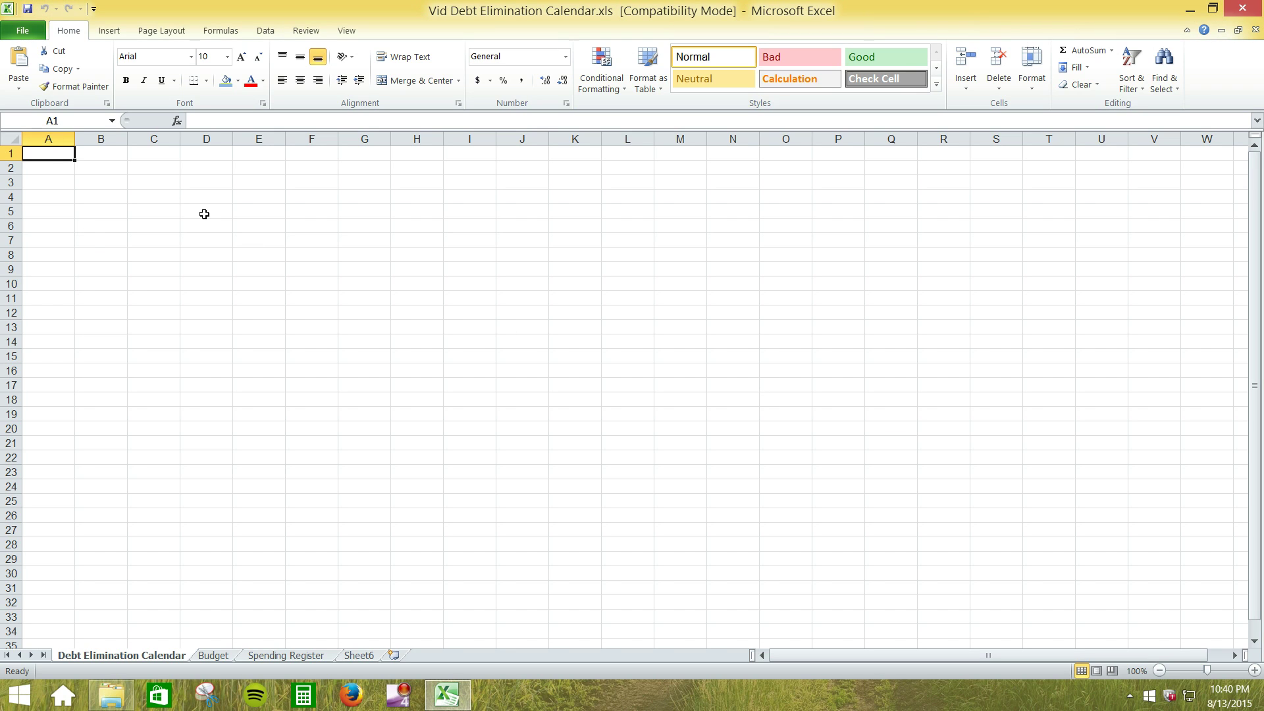
type("Debt ")
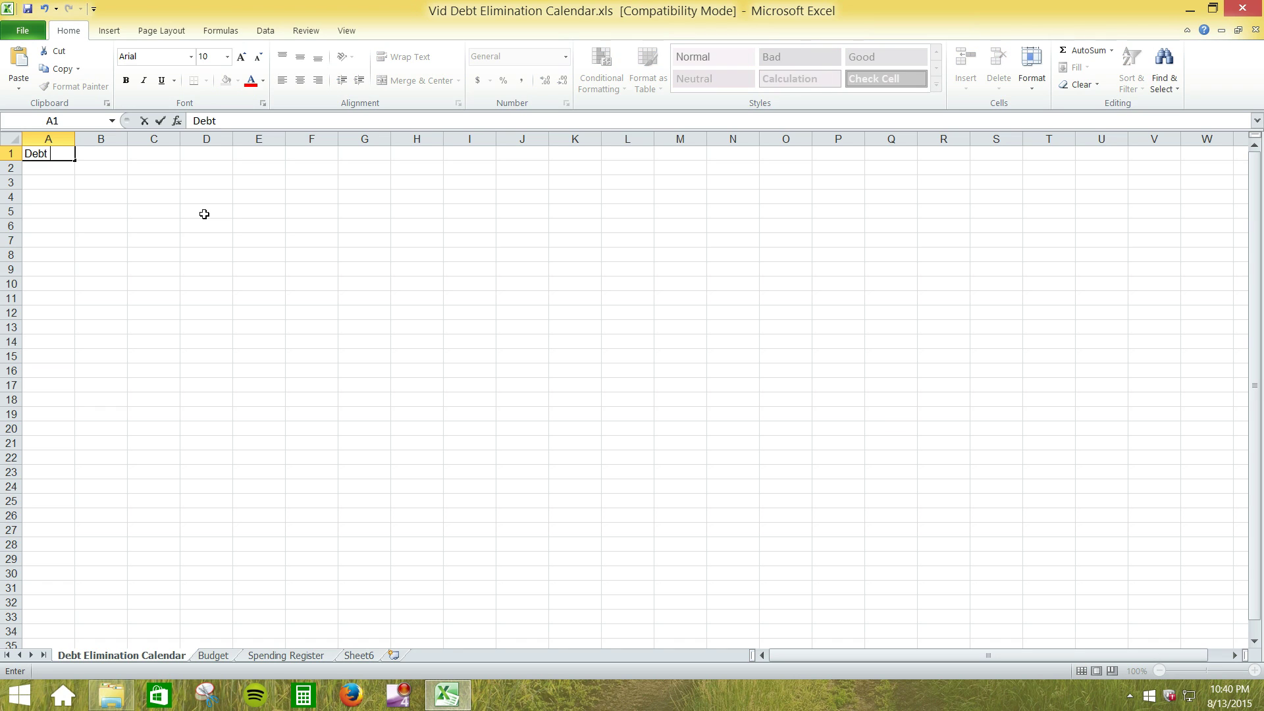
type("Elimination Calendar")
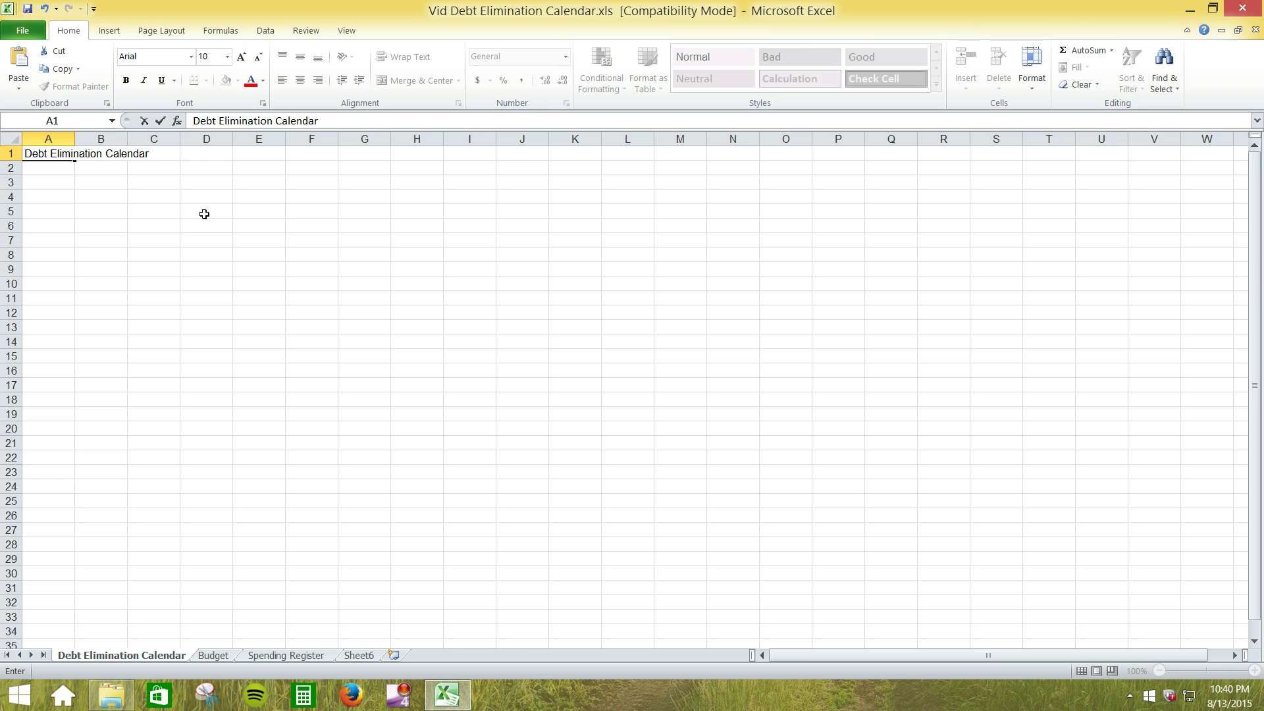
left_click(58, 168)
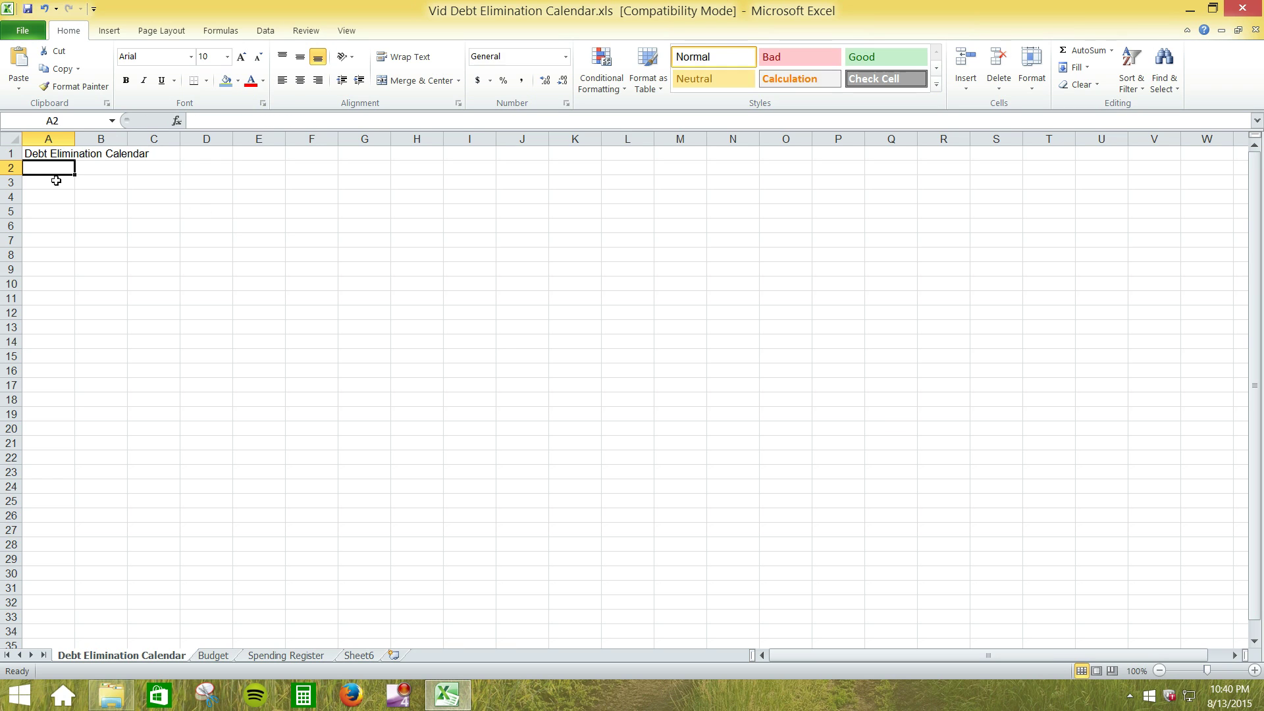
Step: Merge and center the title across A1:H1, keeping only the upper-left value, and set its font size to 22
left_click(59, 156)
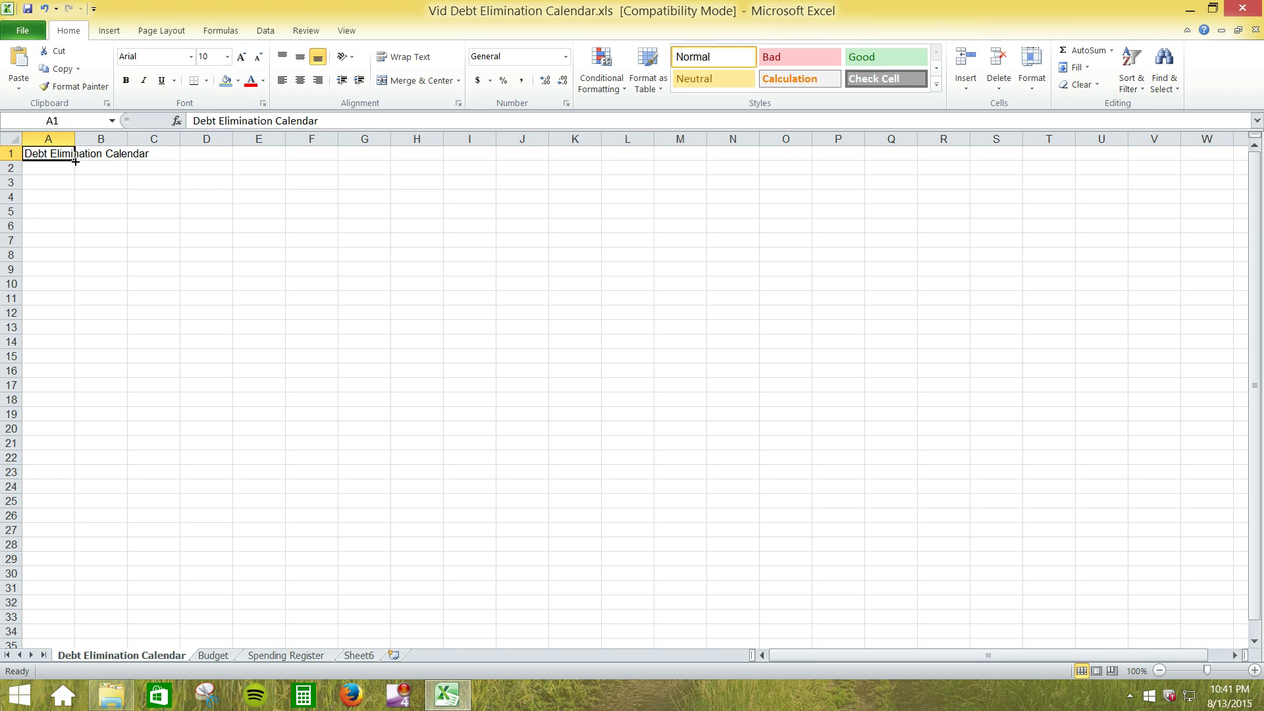
left_click_drag(75, 161, 421, 164)
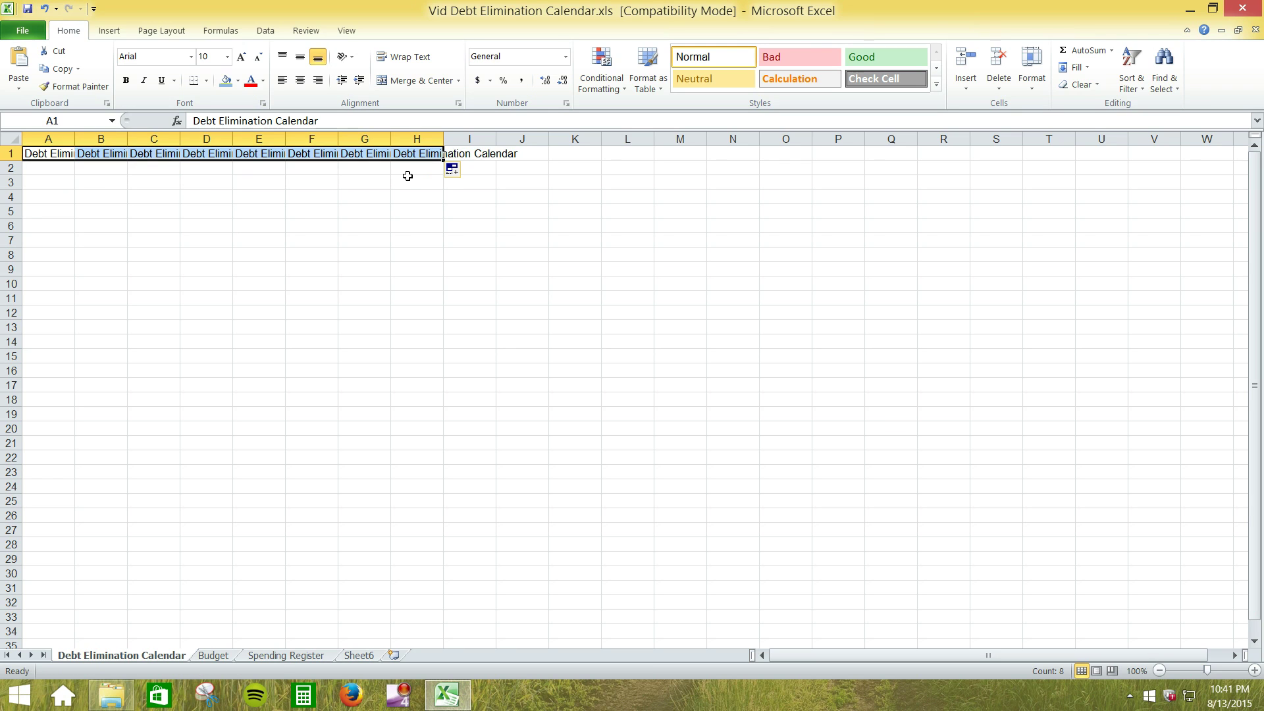
left_click(416, 82)
left_click_drag(506, 301, 283, 187)
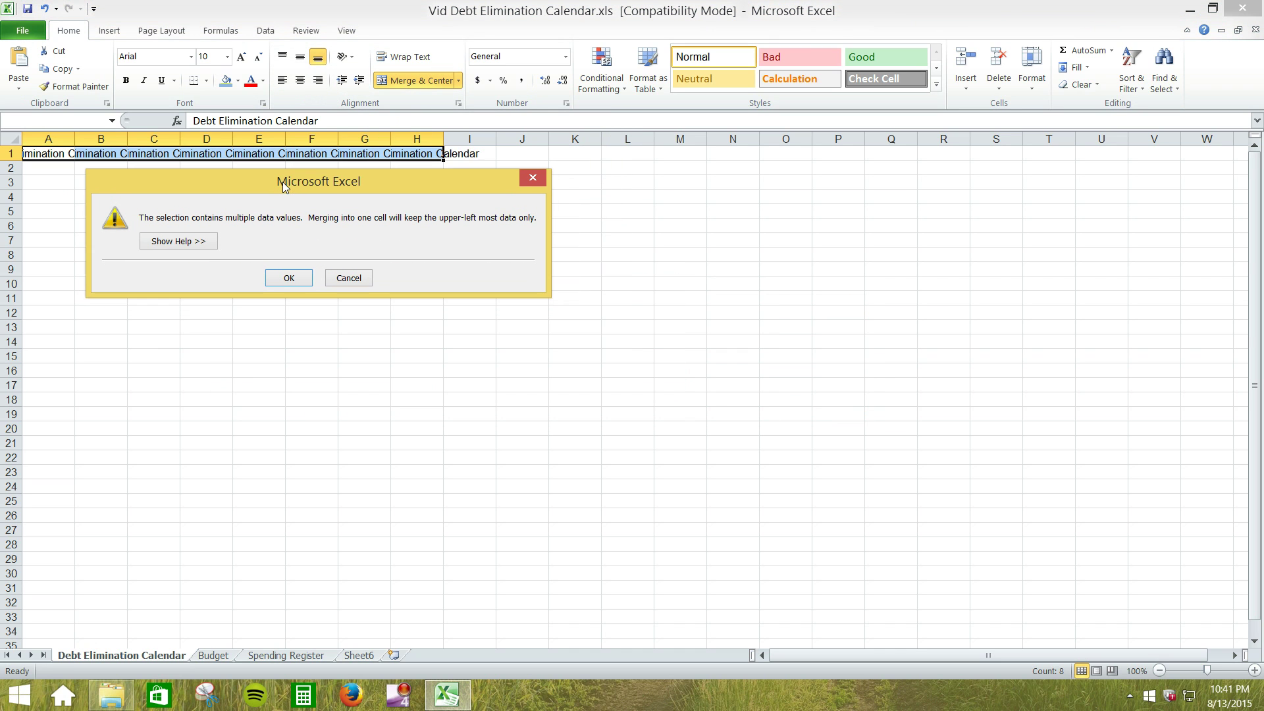
left_click(289, 279)
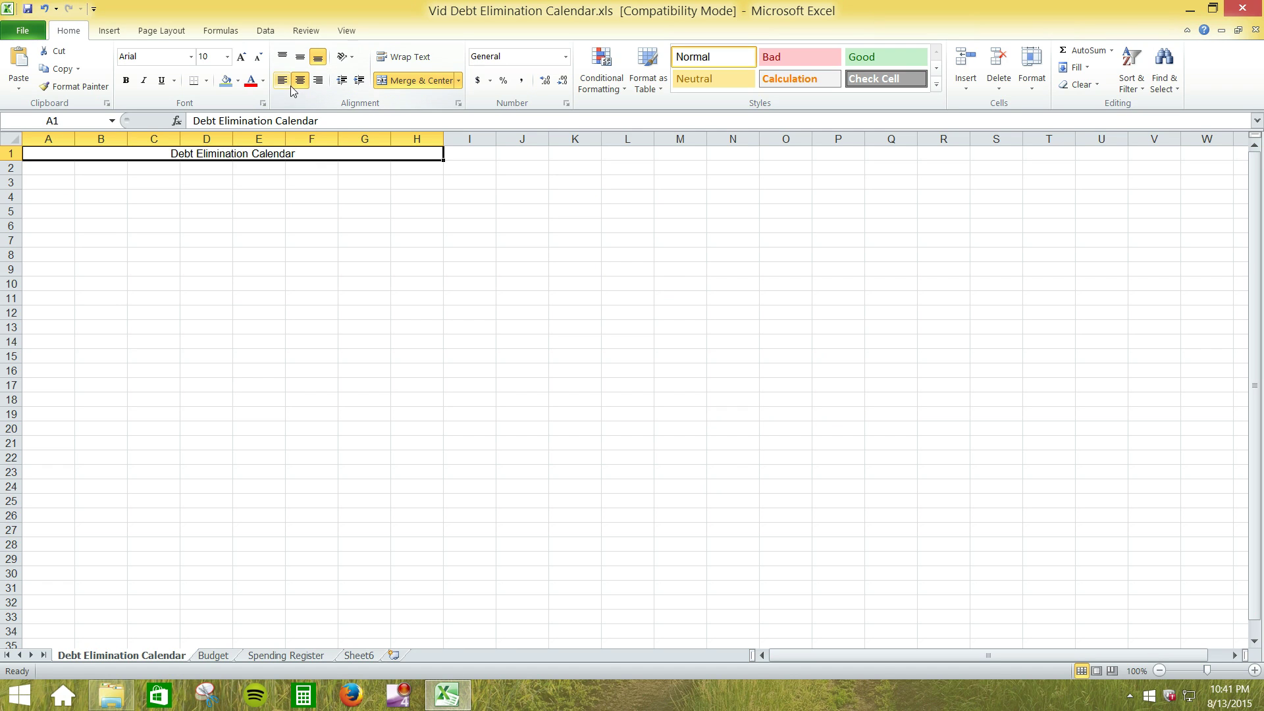
left_click(227, 58)
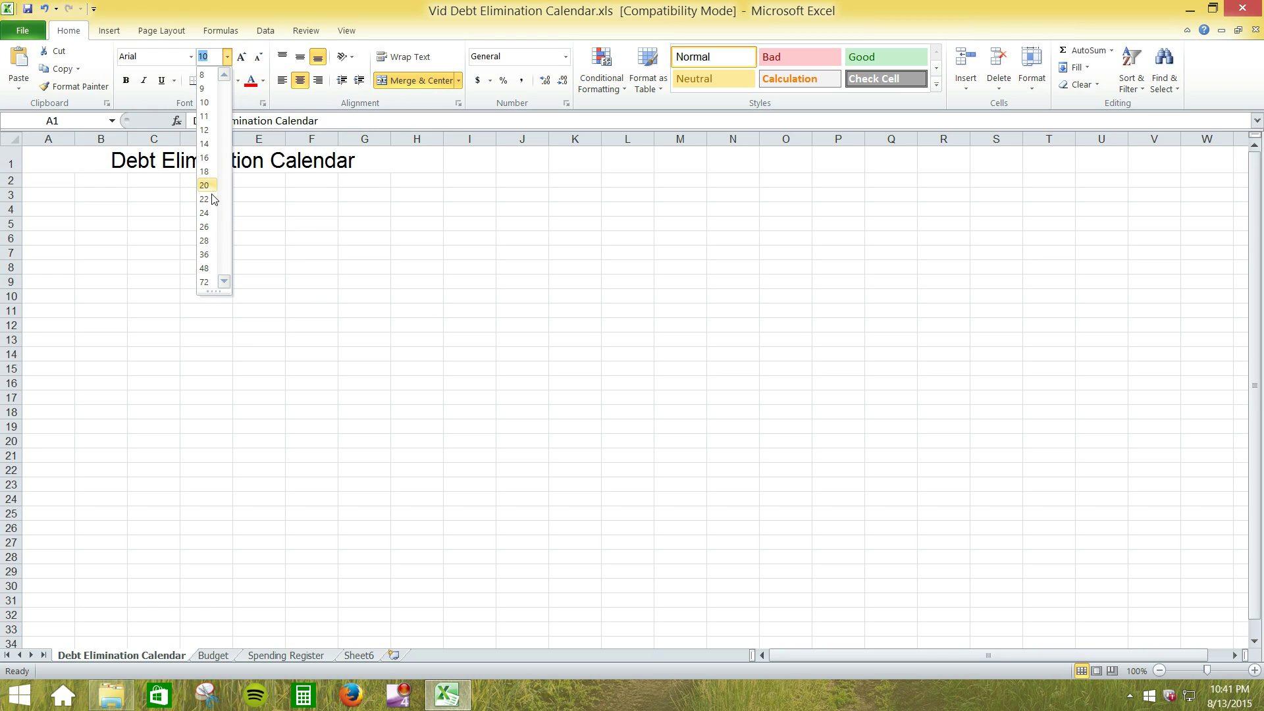
left_click(206, 199)
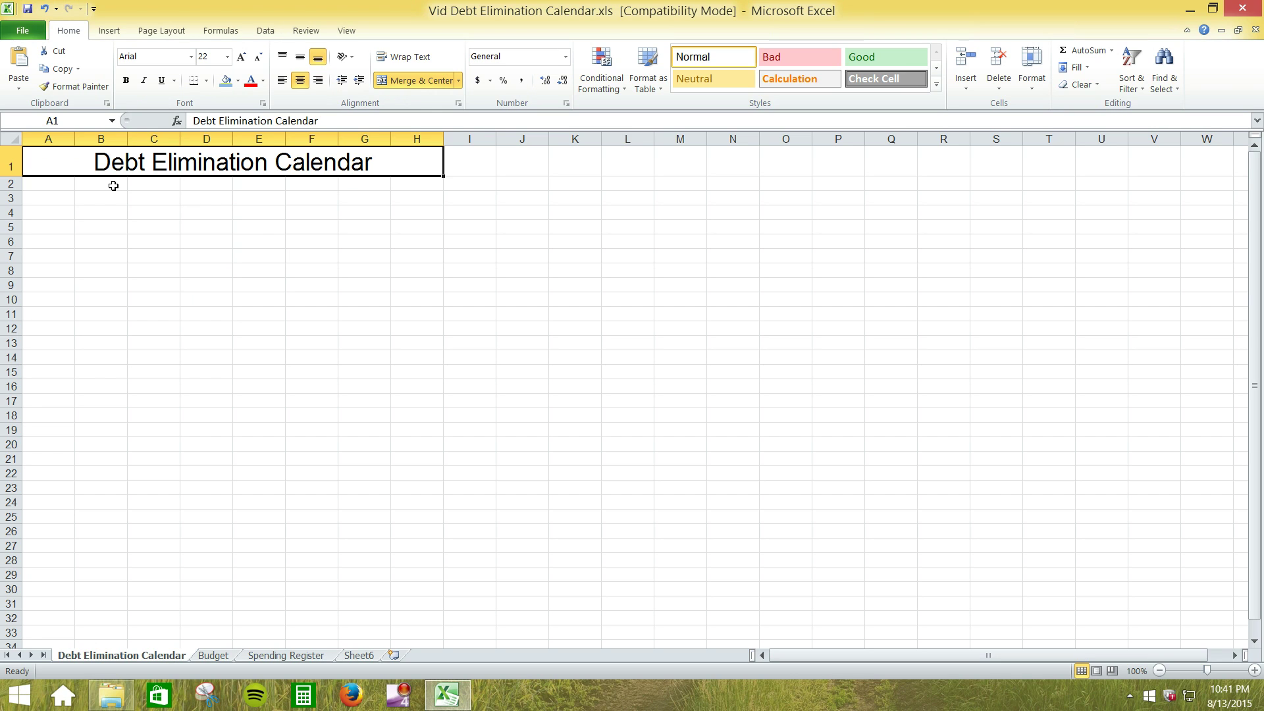
Step: Enter the debt headings Master Card, Loan Company, Discover Card, Truck and Home in cells B2 through F2
left_click(113, 185)
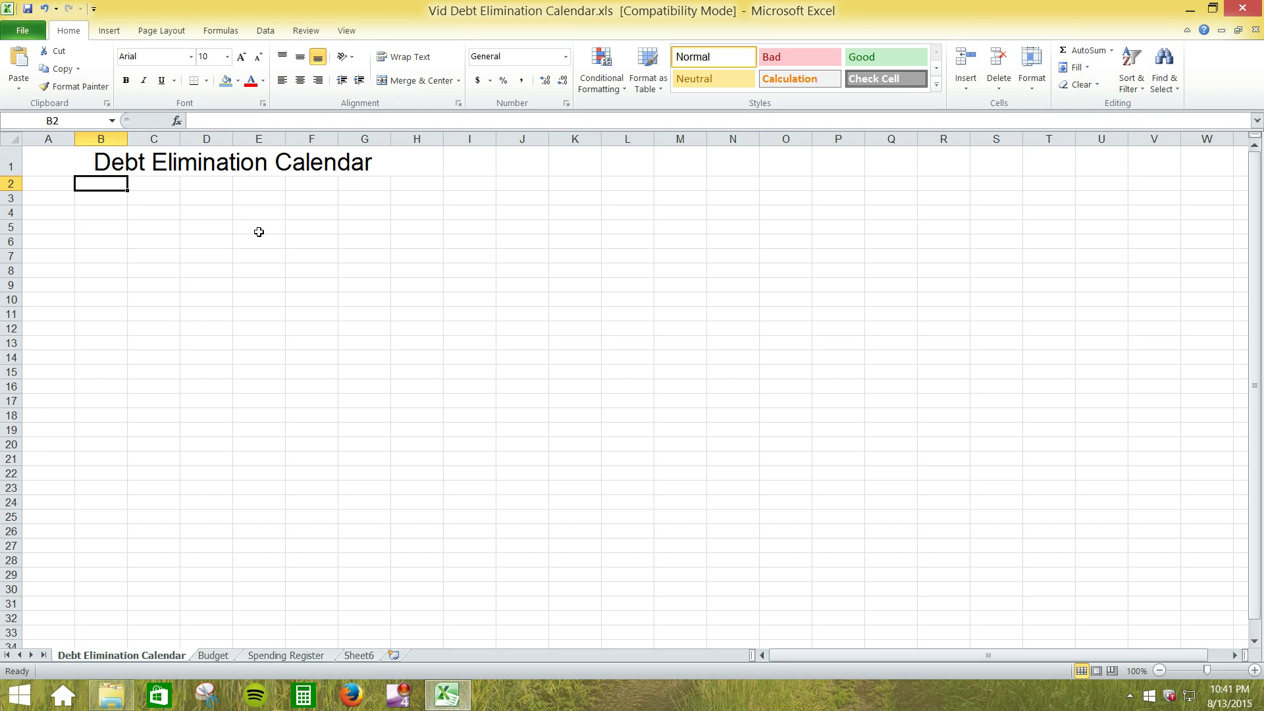
type("M")
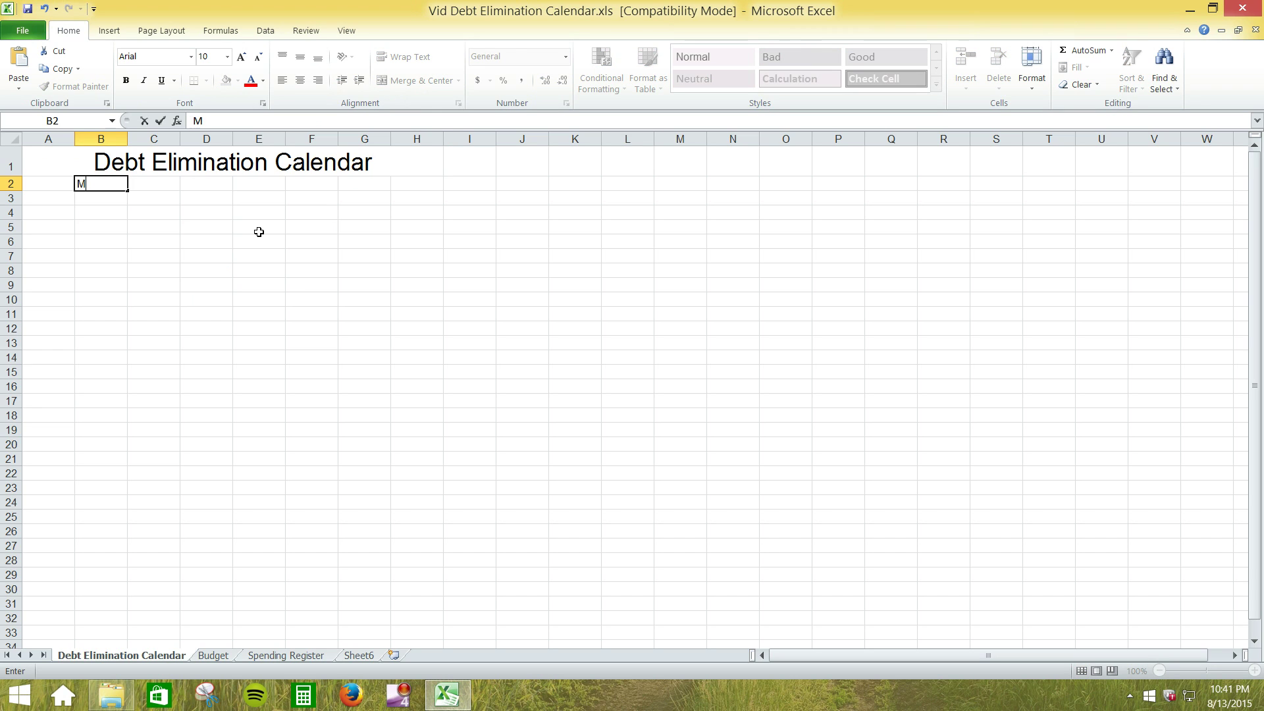
type("aster Card")
key("Tab")
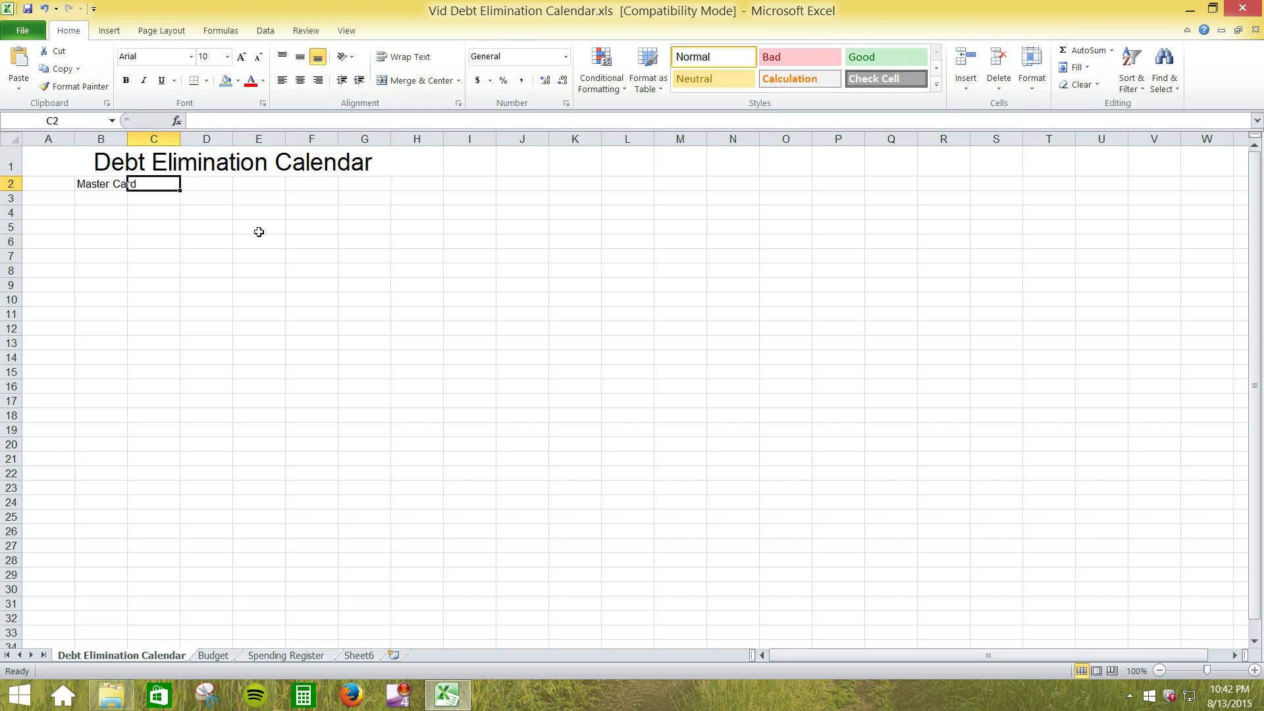
type("Loan ")
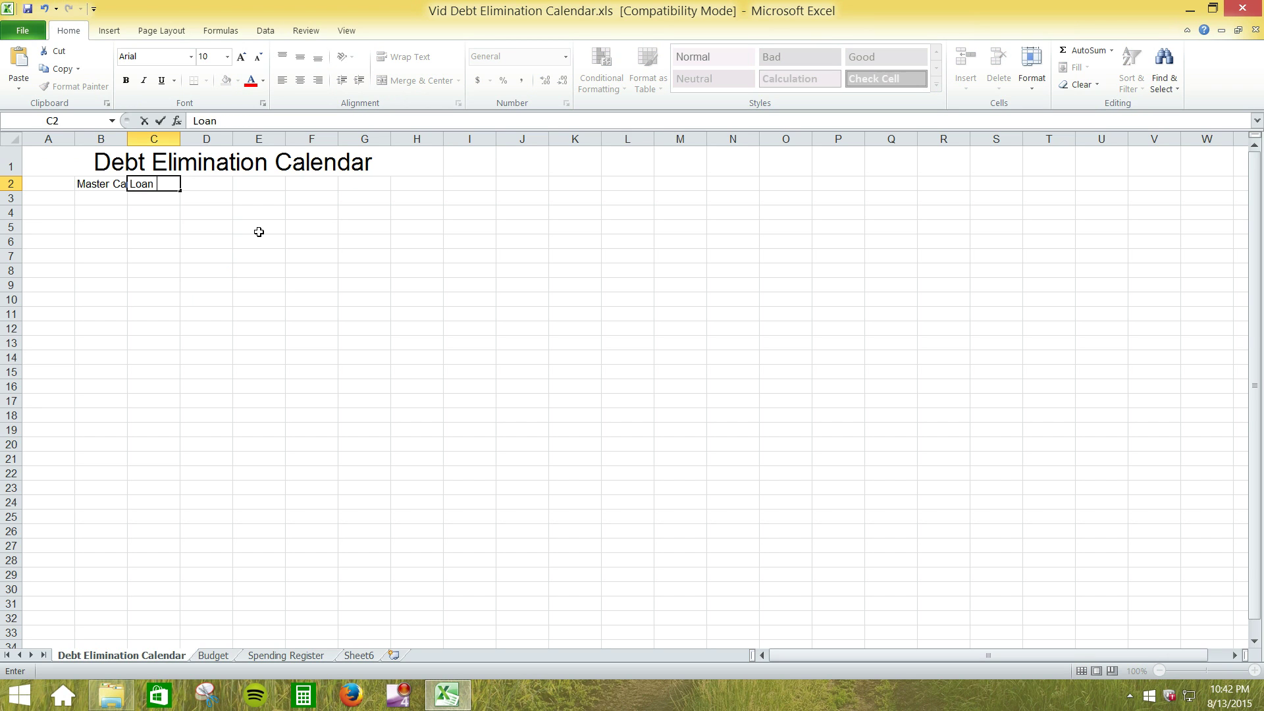
type("Company")
key("Tab")
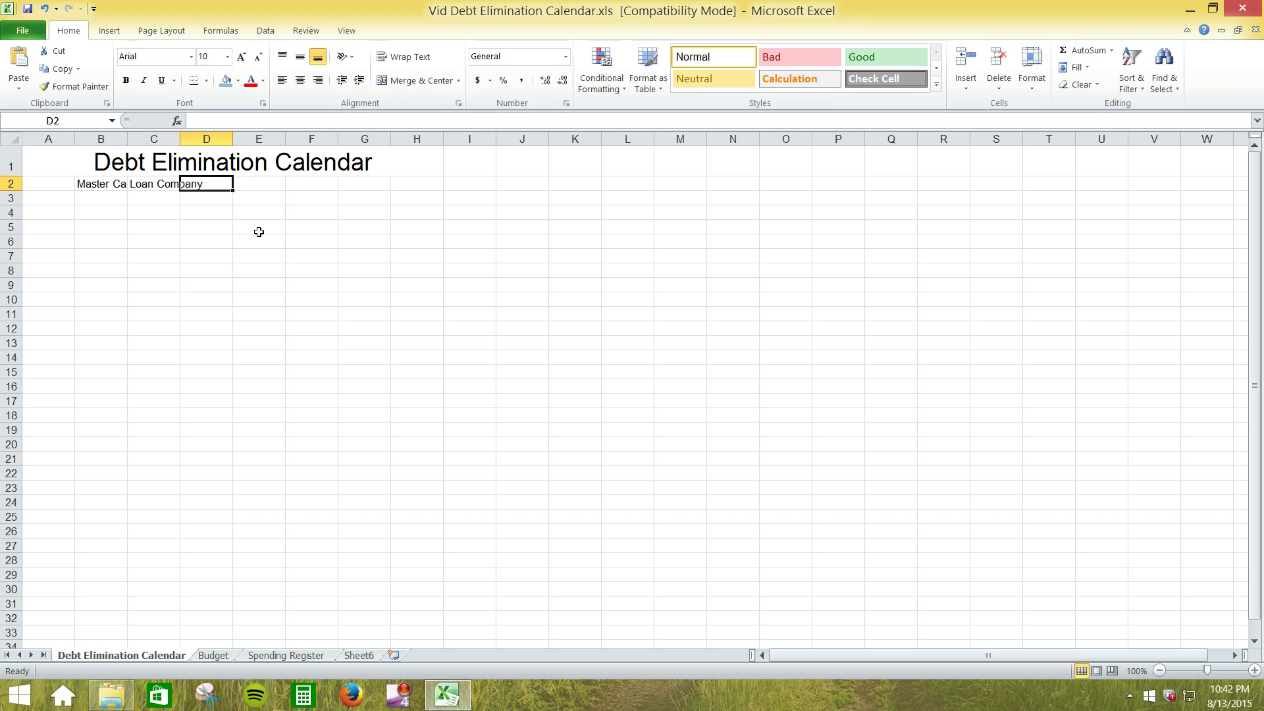
type("Discover")
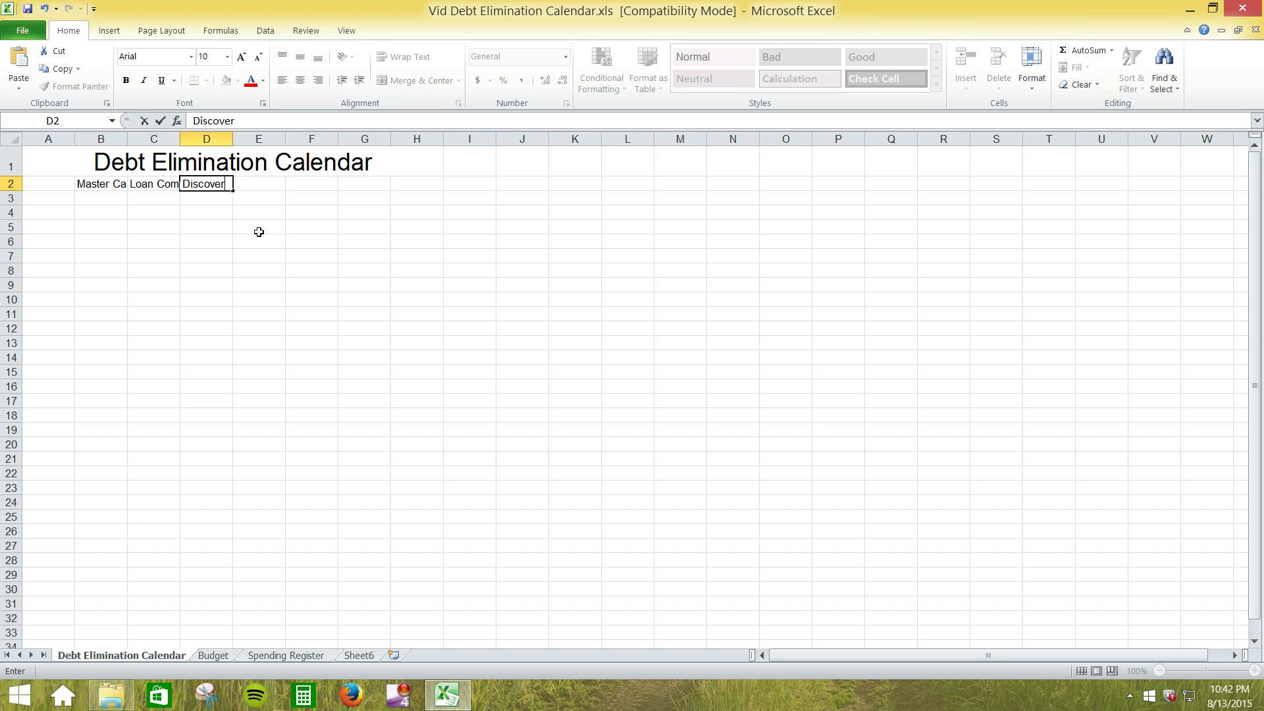
type(" Card")
key("Tab")
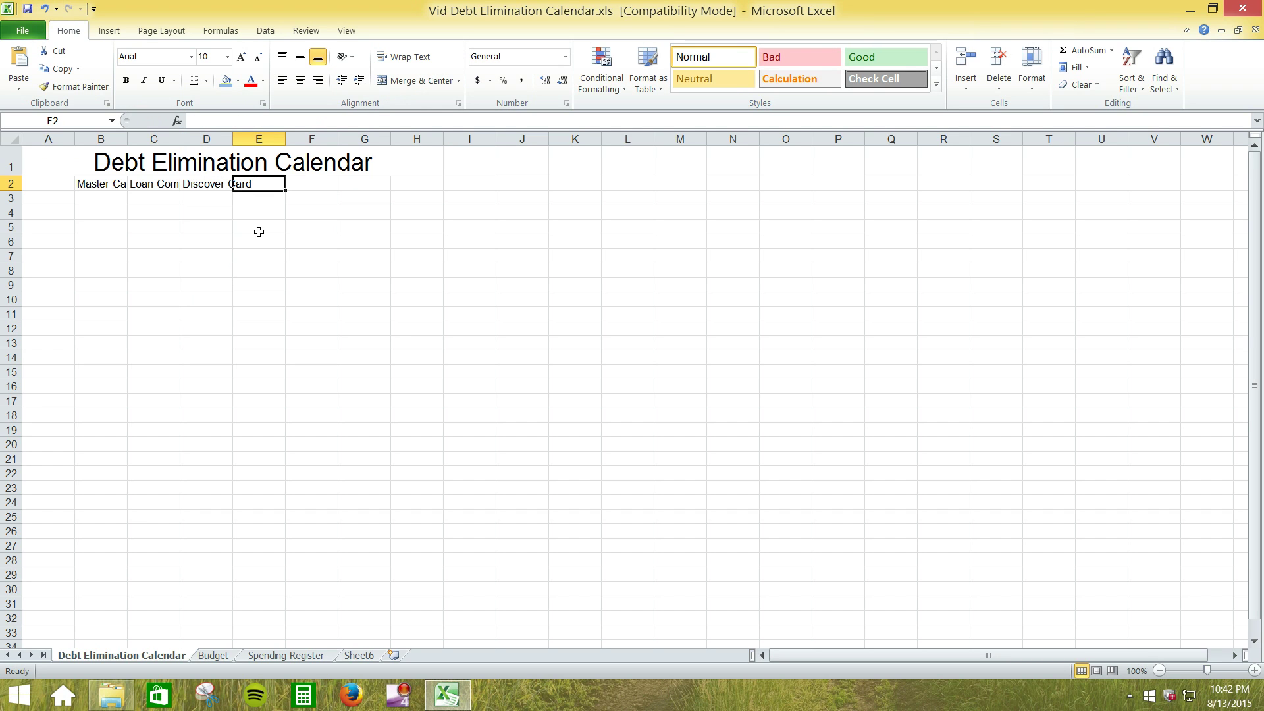
type("Truck")
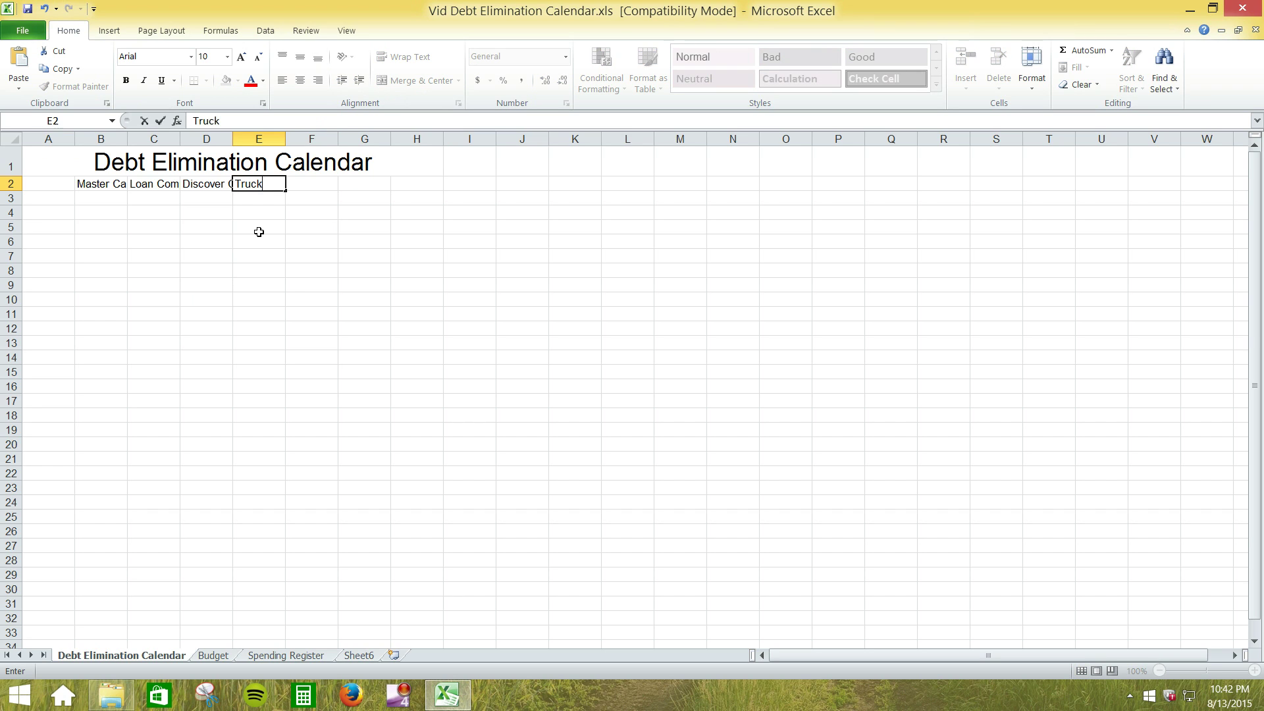
key("Tab")
type("Home")
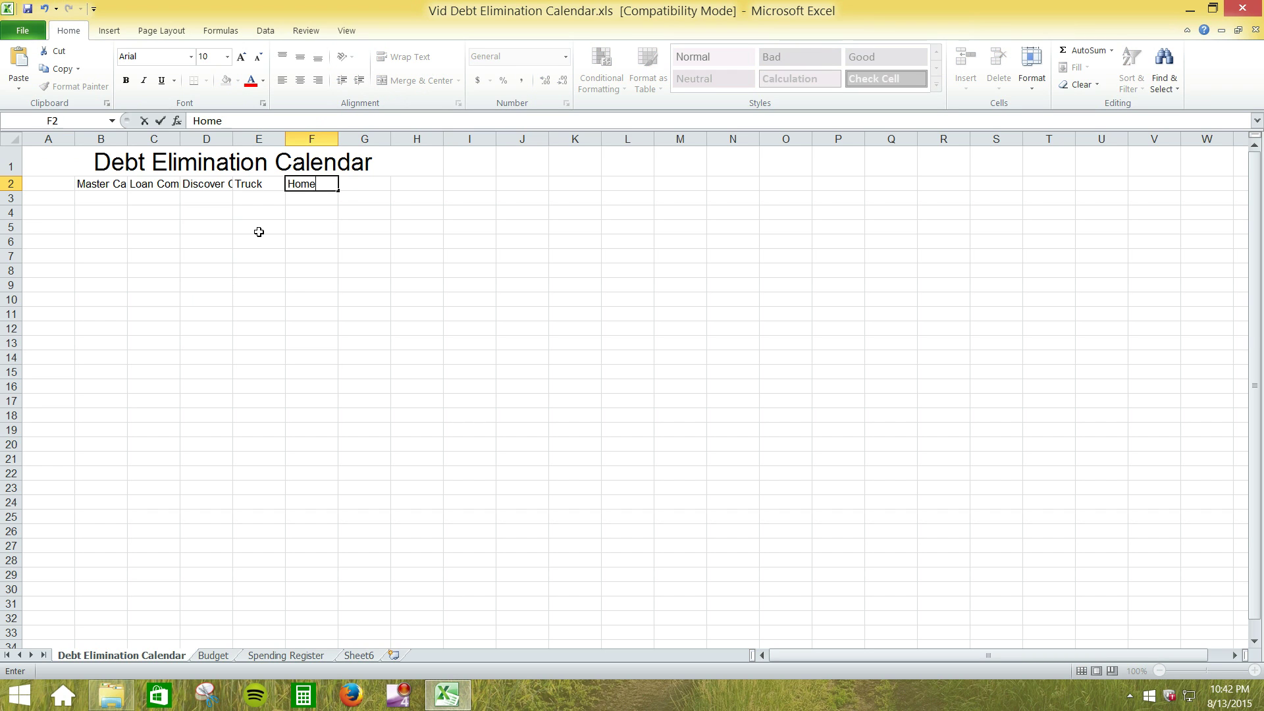
left_click(187, 216)
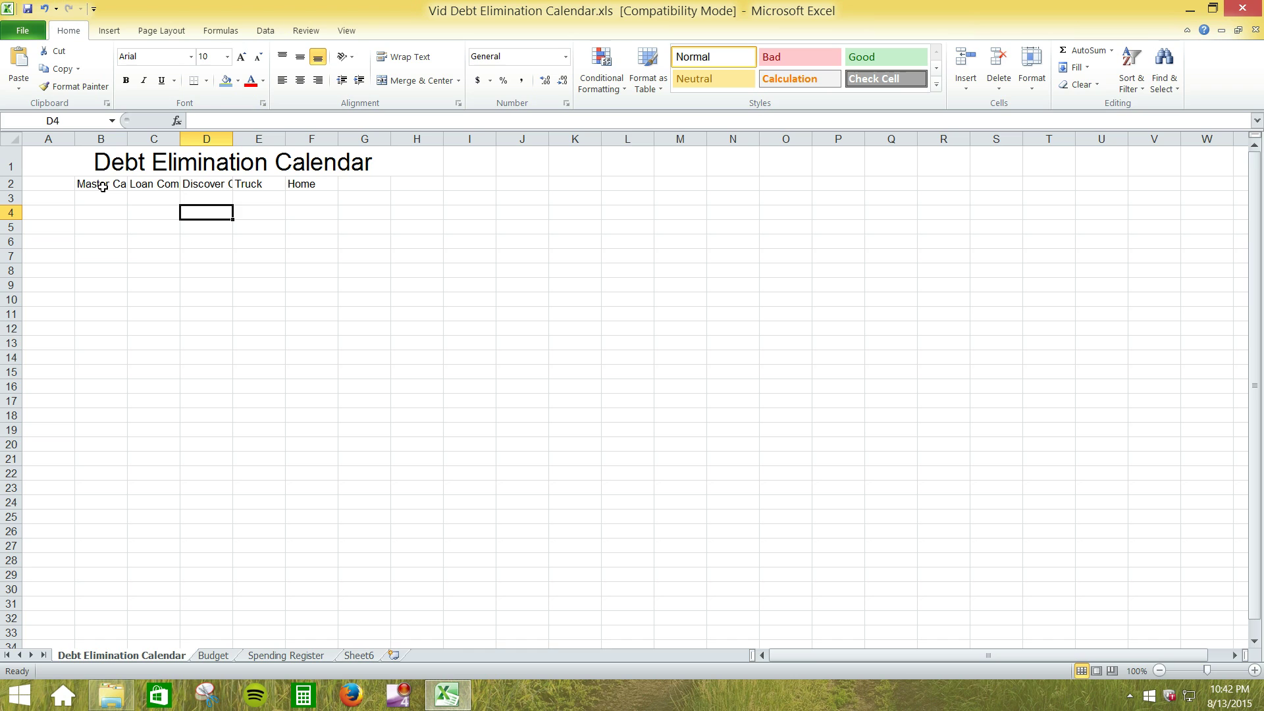
Step: Wrap the text of the debt headings in B2:F2 and center them horizontally
left_click_drag(102, 185, 313, 192)
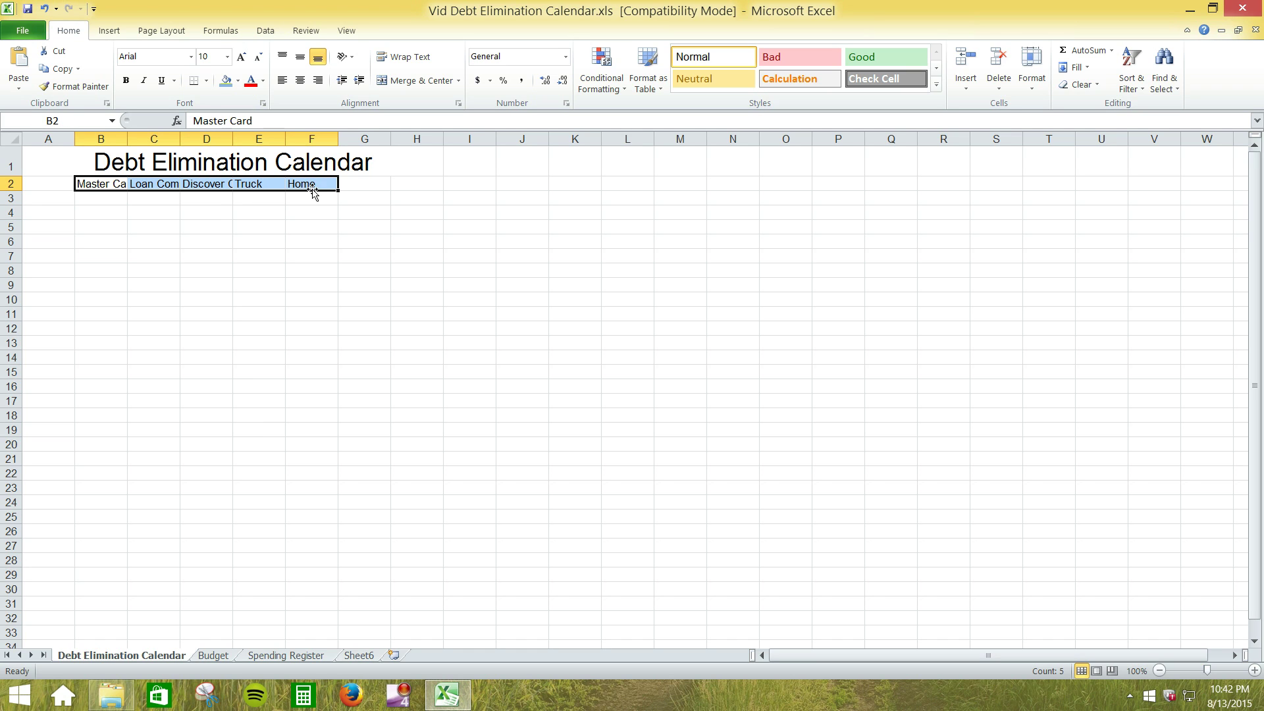
left_click(408, 59)
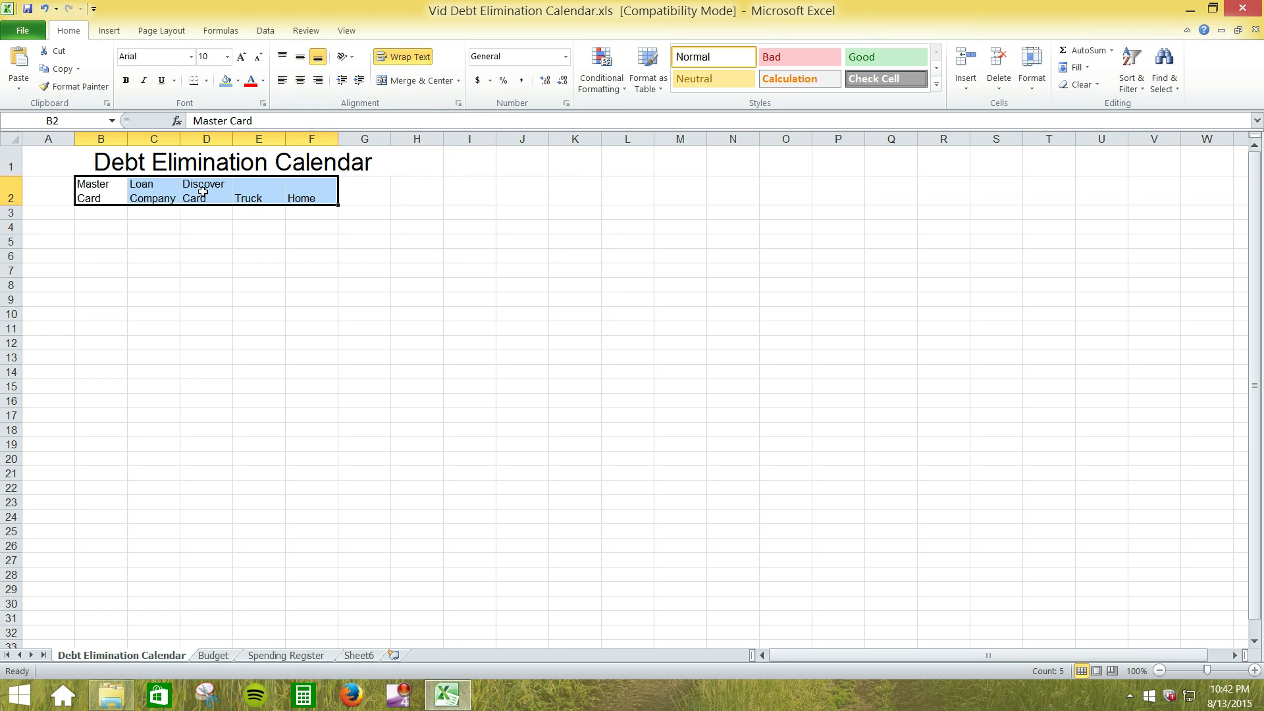
left_click(300, 80)
Step: Enter the debt balances 268, 425, 1500, 17000 and 78000 in cells B3 through F3, below their headings
left_click(107, 215)
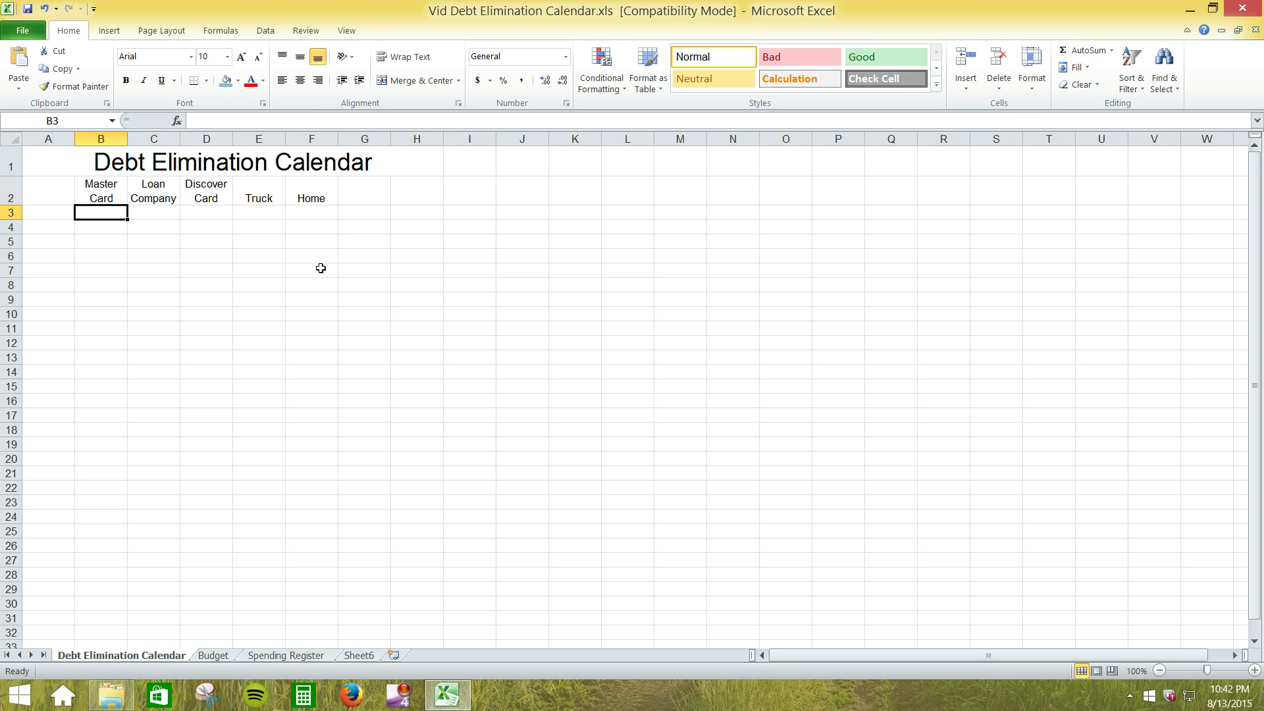
type("268")
key("Tab")
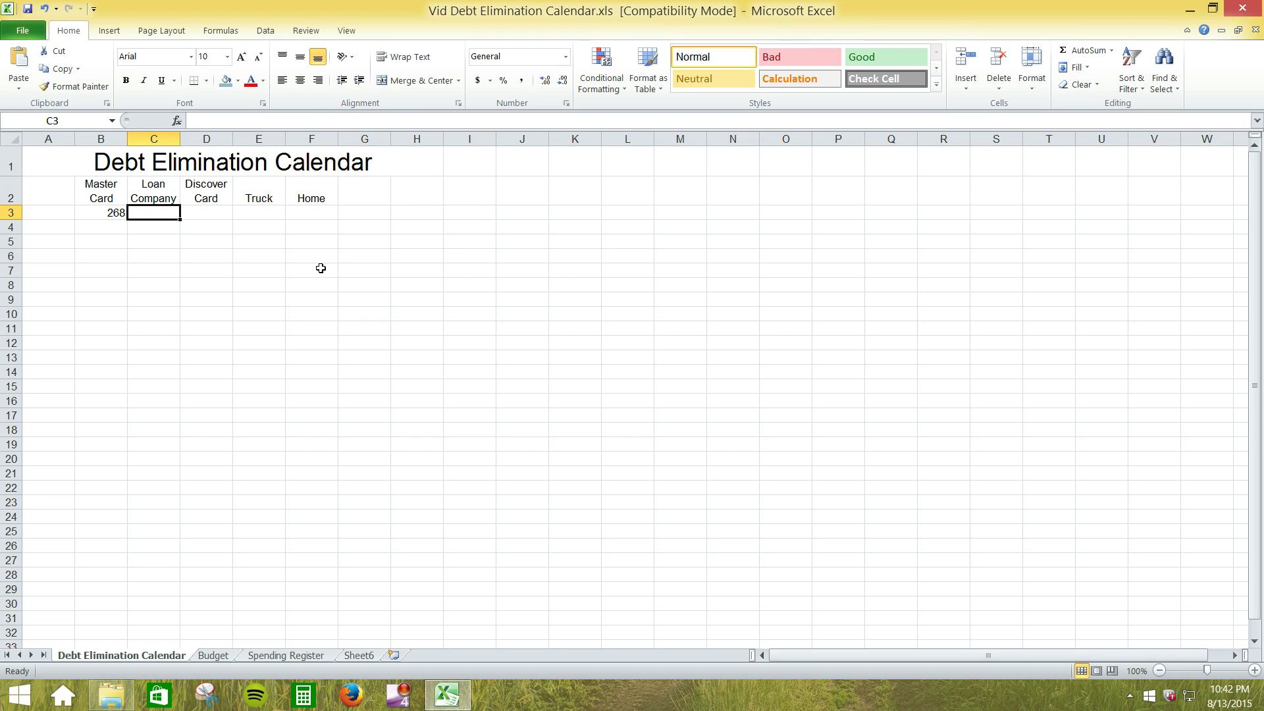
type("425")
key("Tab")
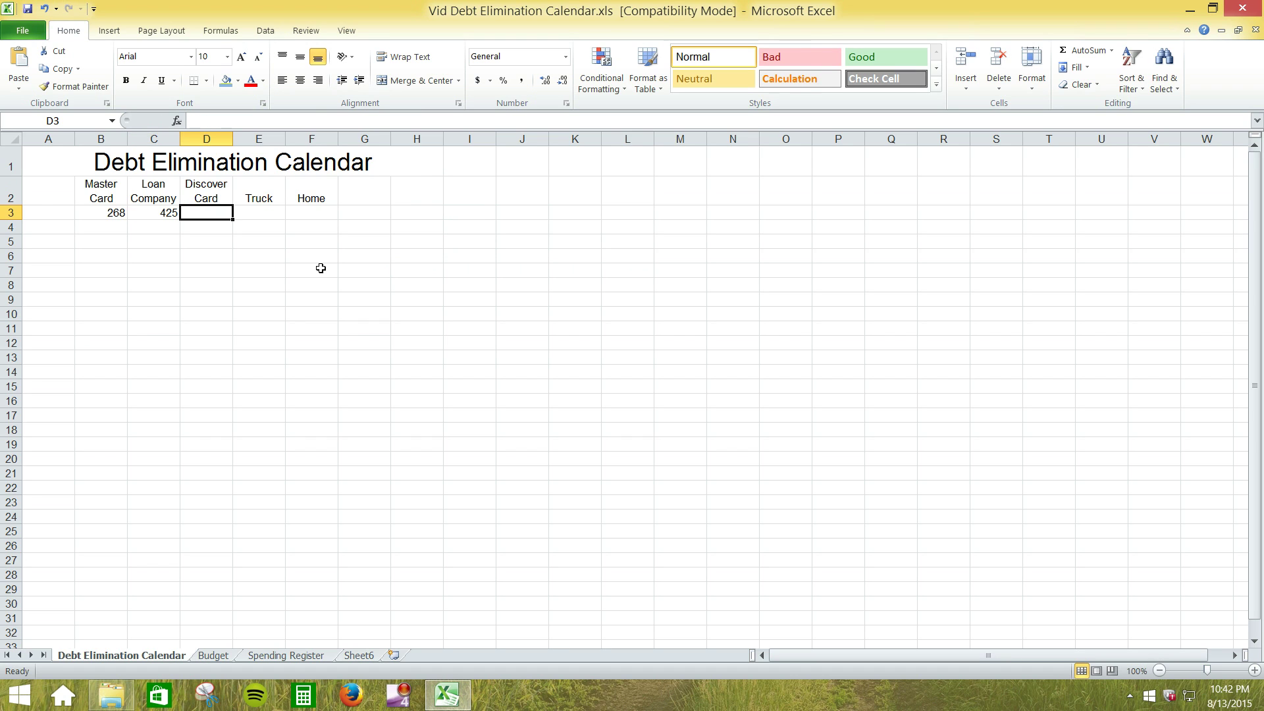
type("1500")
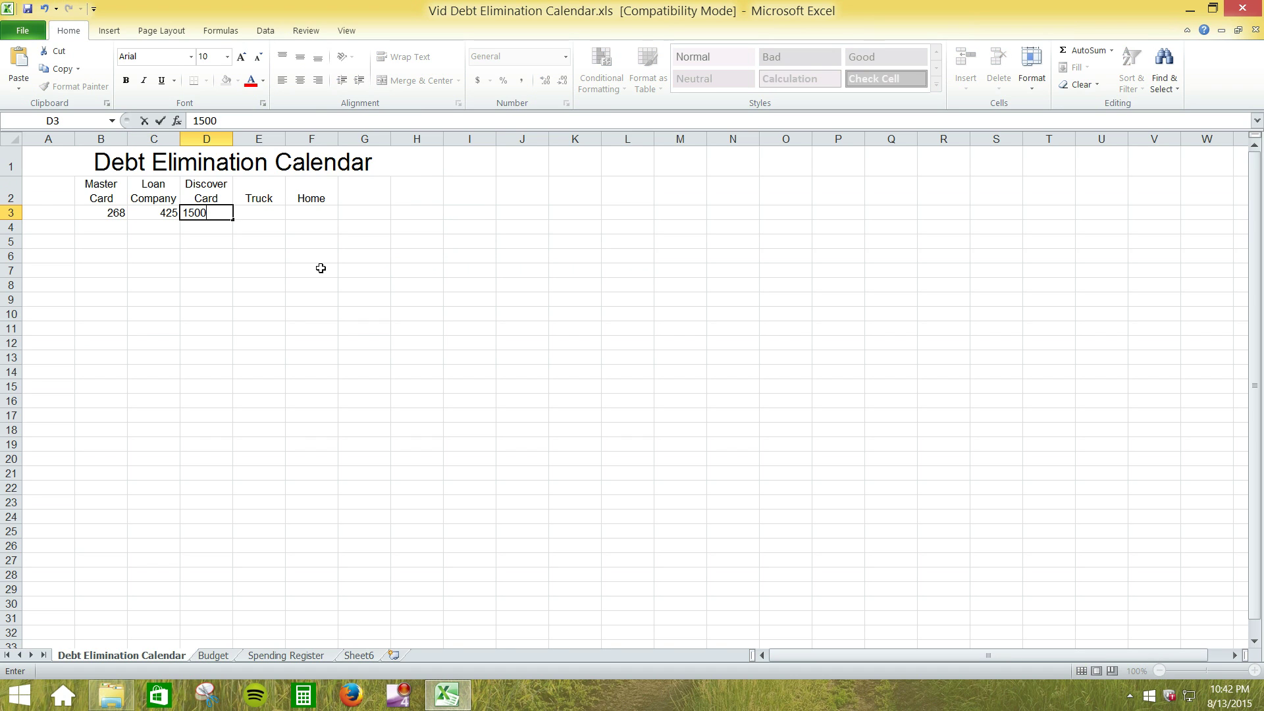
key("Tab")
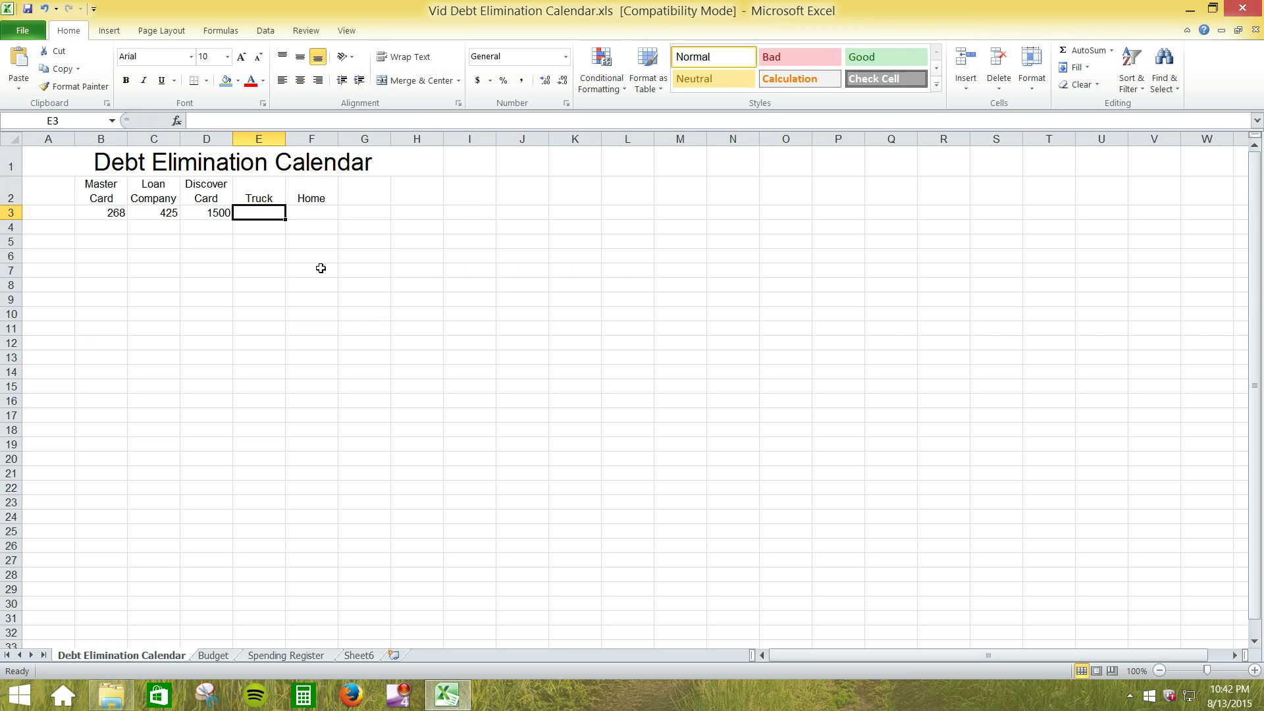
type("17")
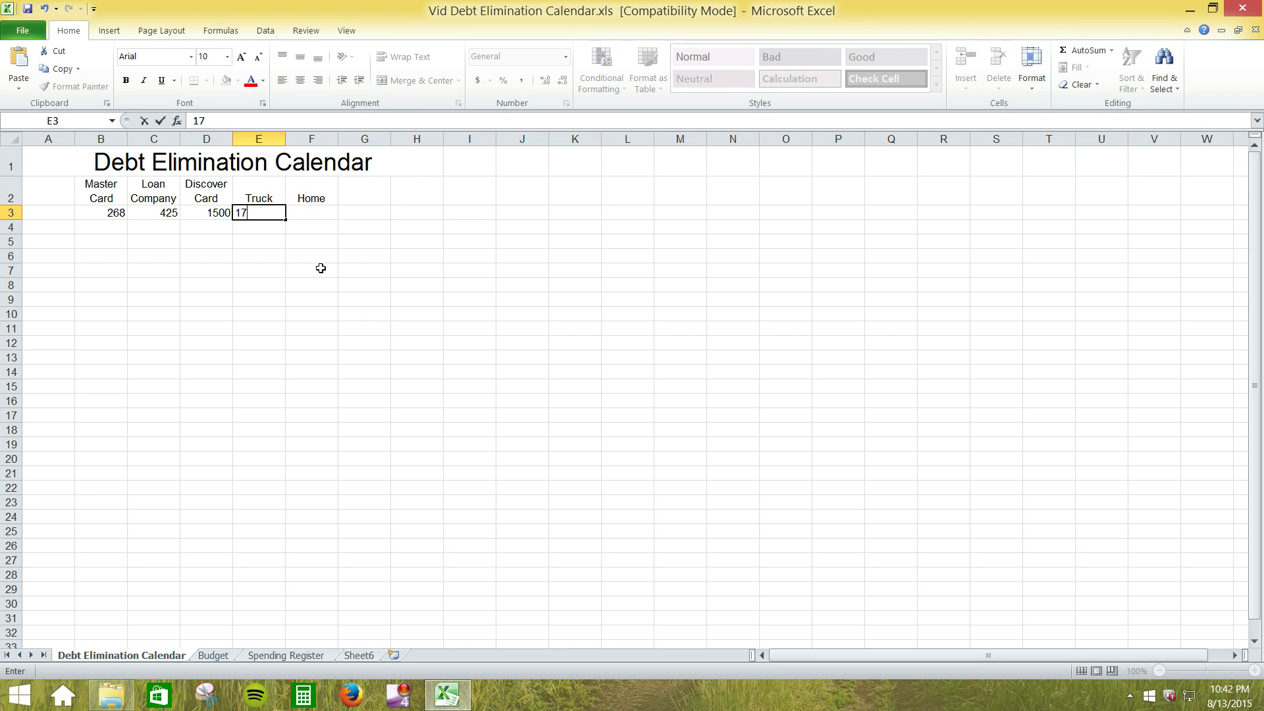
type("000")
key("Tab")
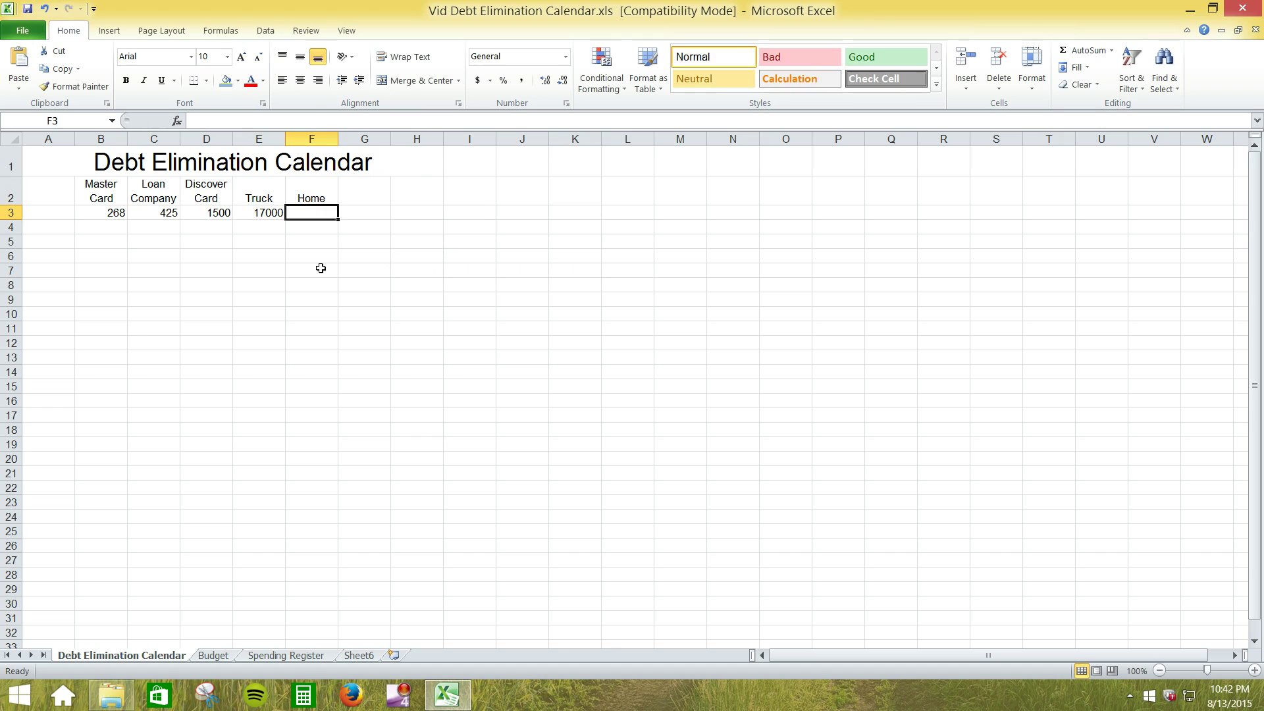
type("7800")
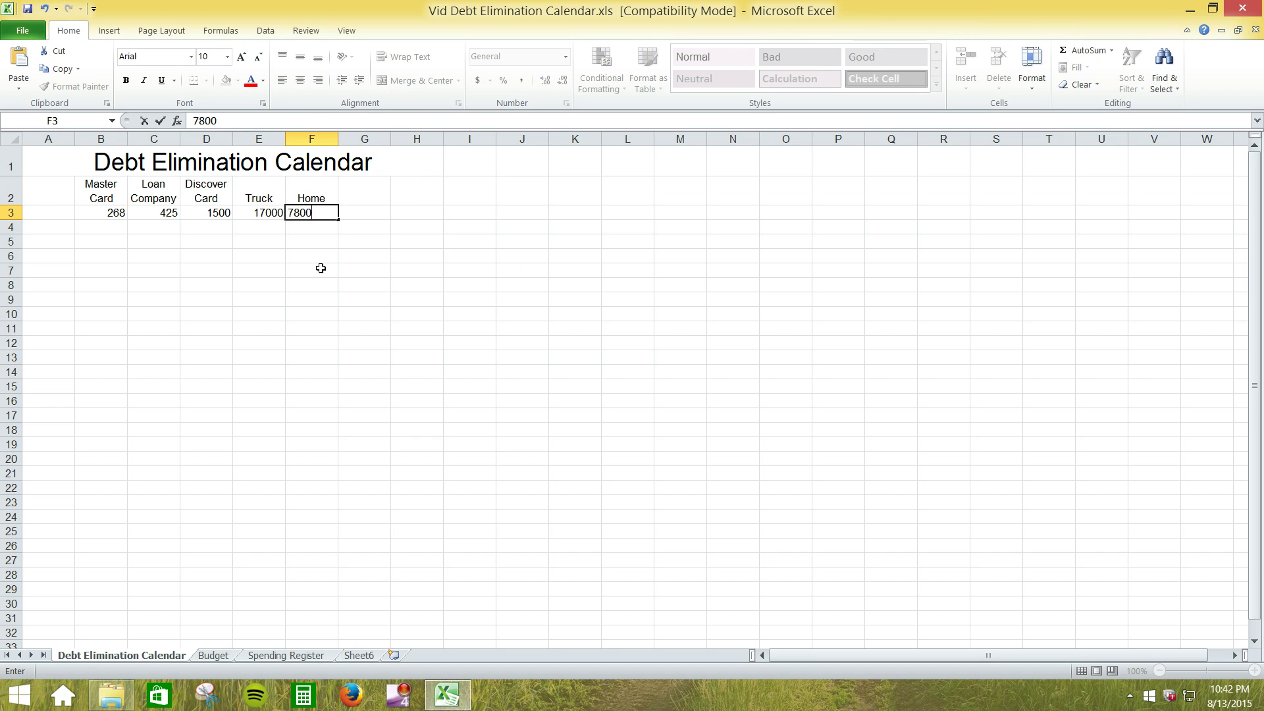
type("0")
left_click(321, 268)
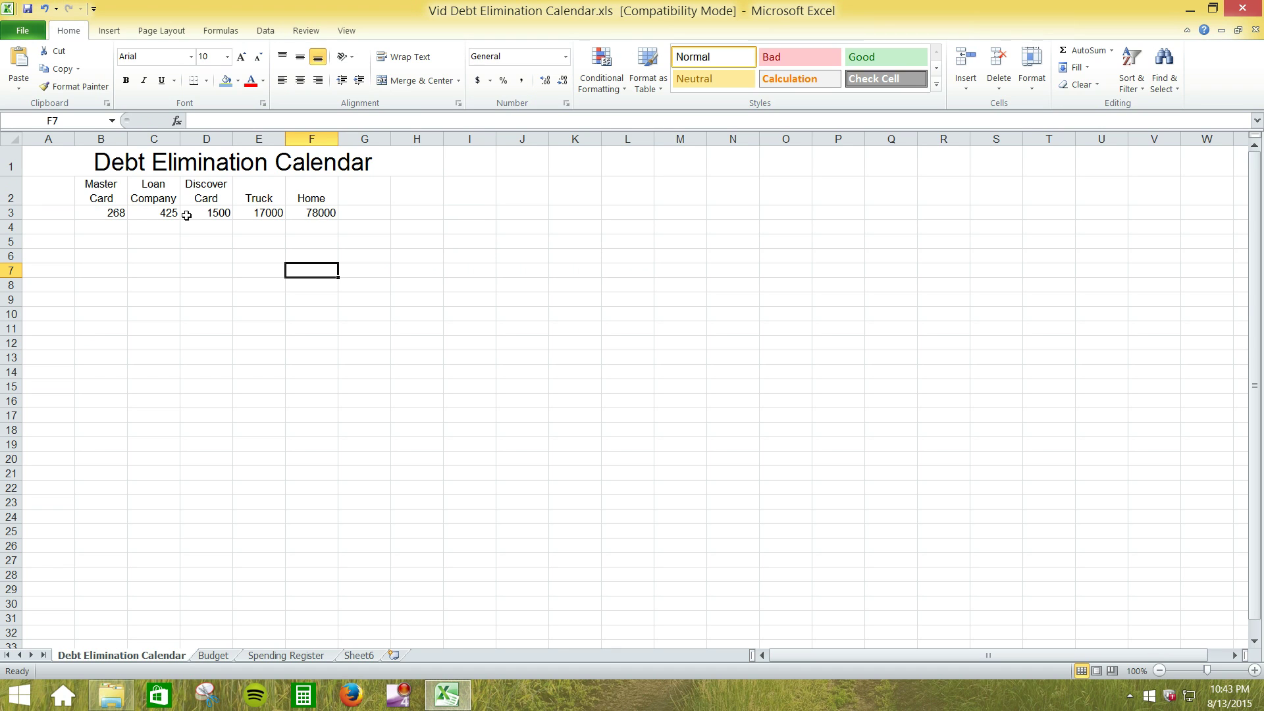
Step: Format the balances in B3:F3 with the dollar accounting number format
left_click(115, 213)
left_click_drag(115, 212, 319, 213)
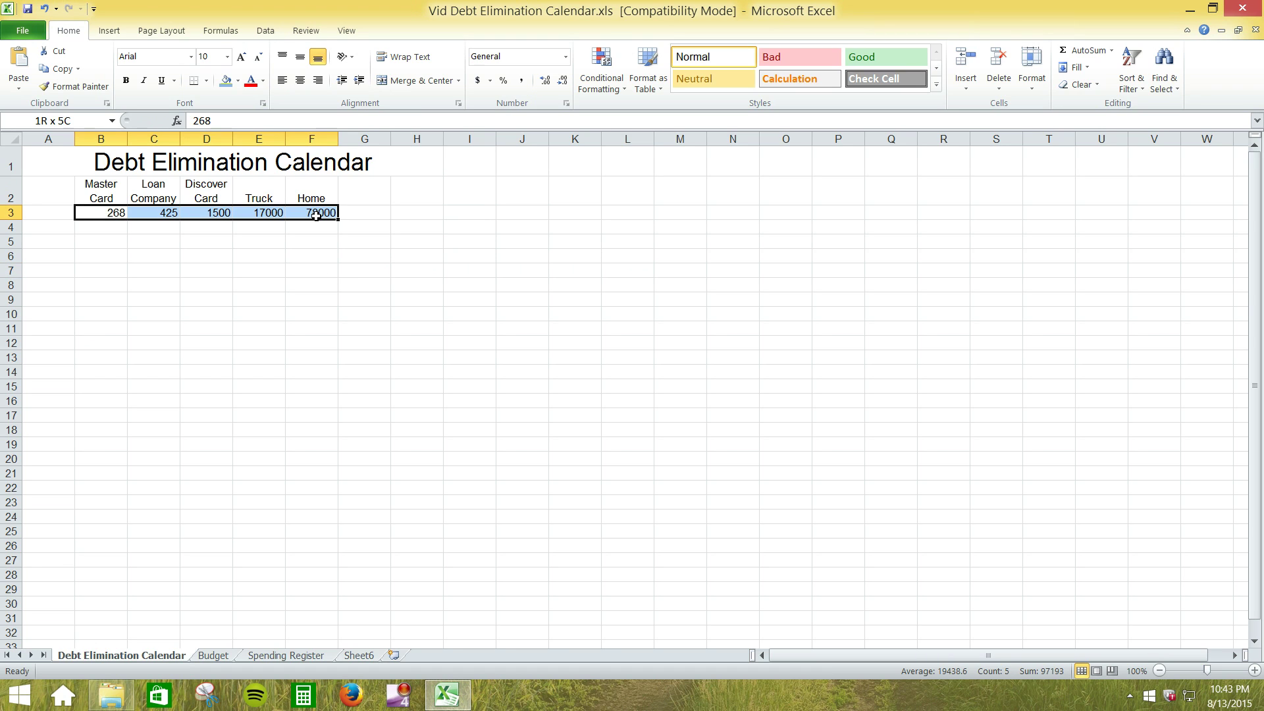
left_click(478, 82)
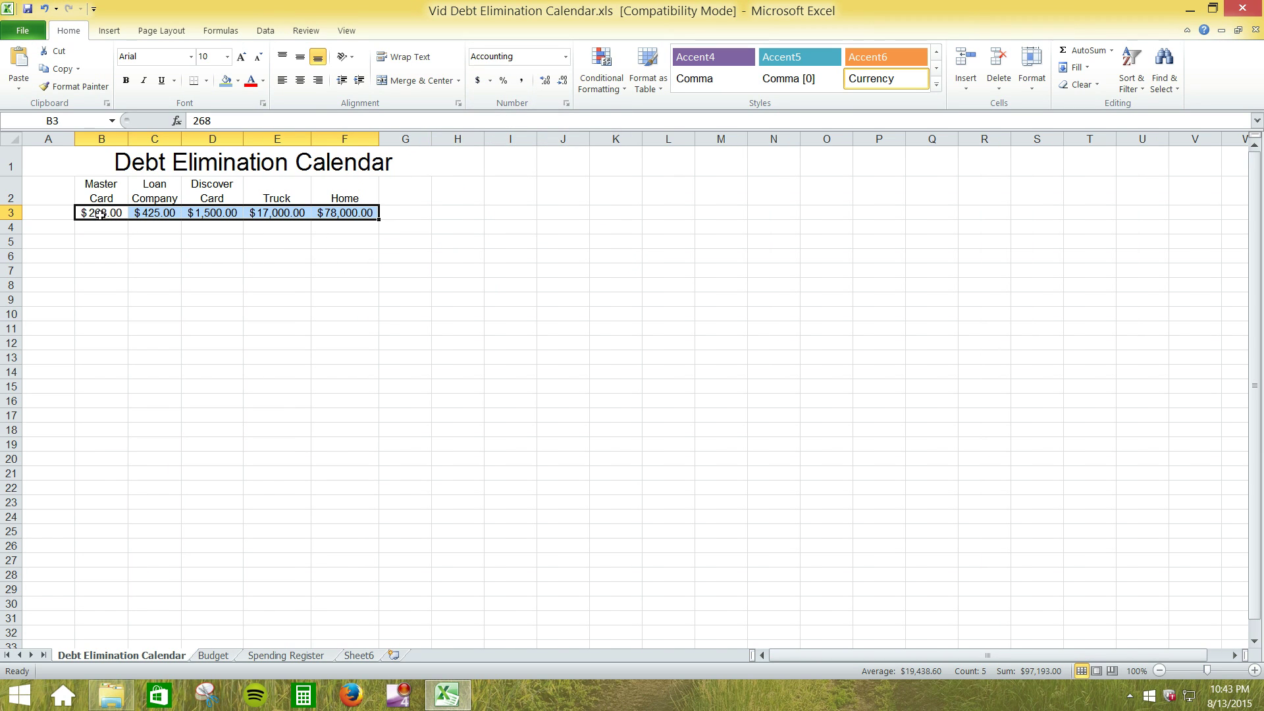
Step: Enter Jan in cell A4 and fill the month series down column A through Dec in A15
left_click(57, 227)
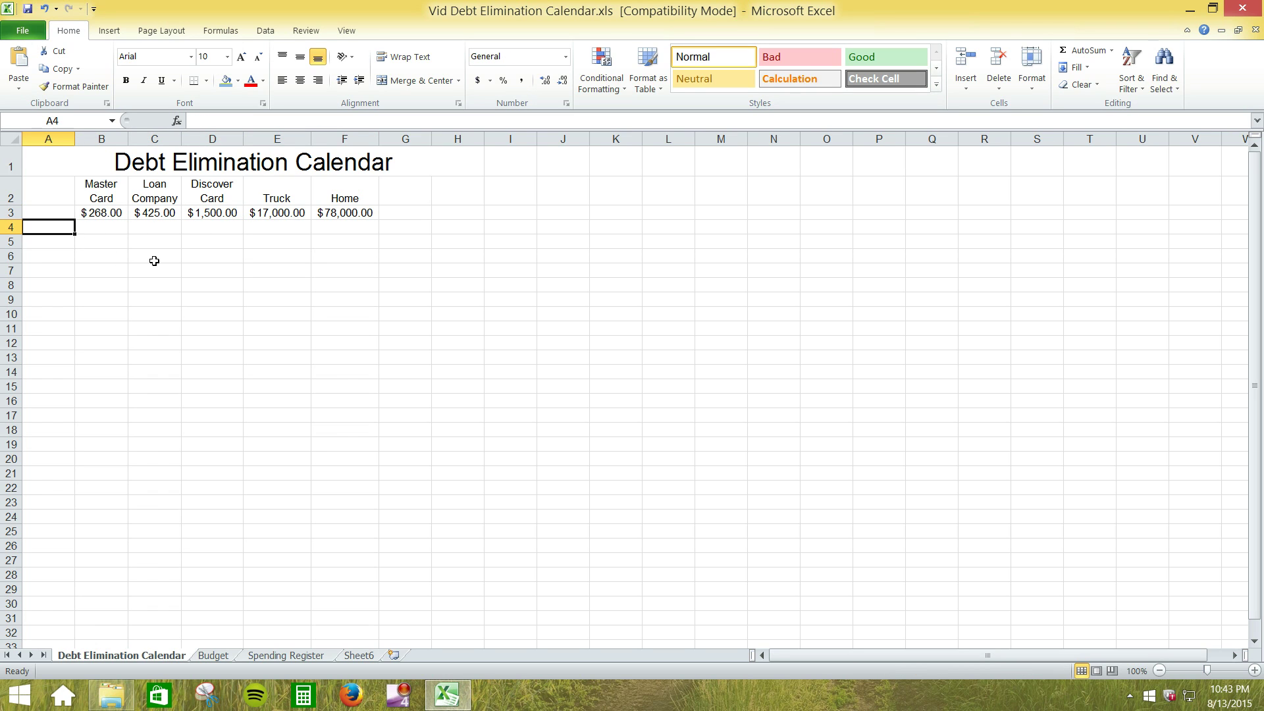
type("Jan")
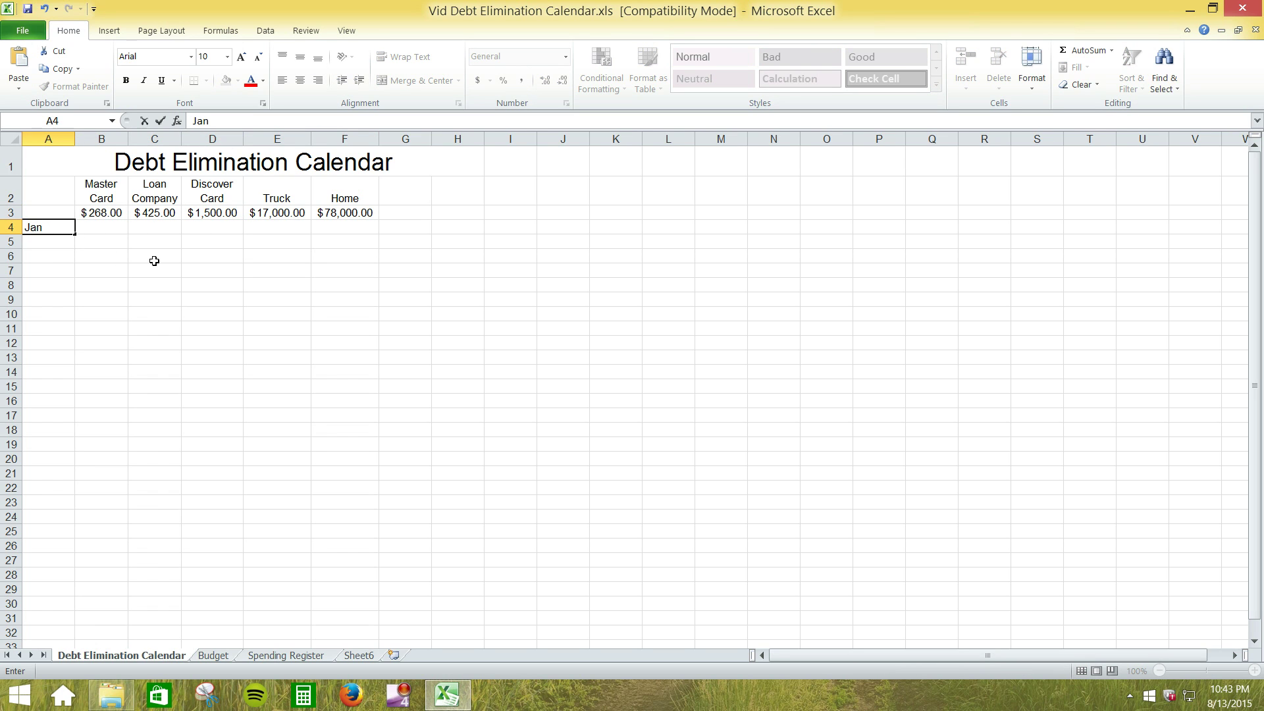
key("Return")
left_click(64, 229)
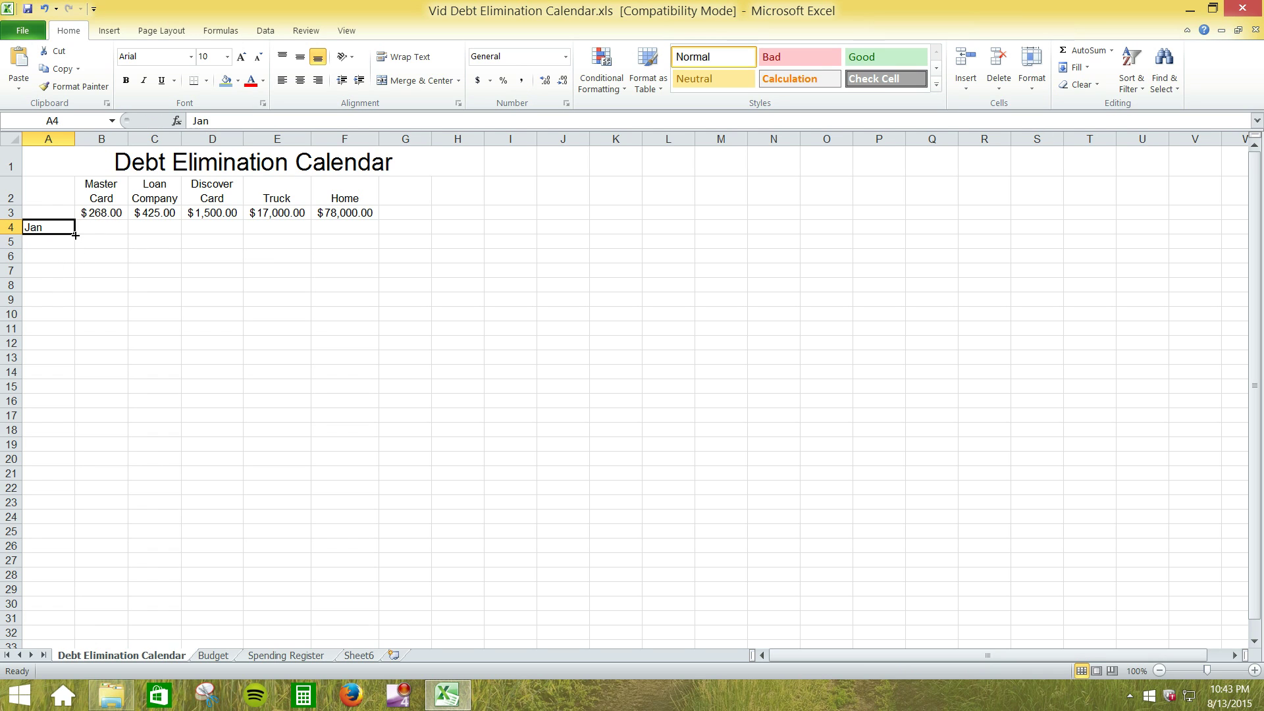
left_click_drag(75, 235, 72, 394)
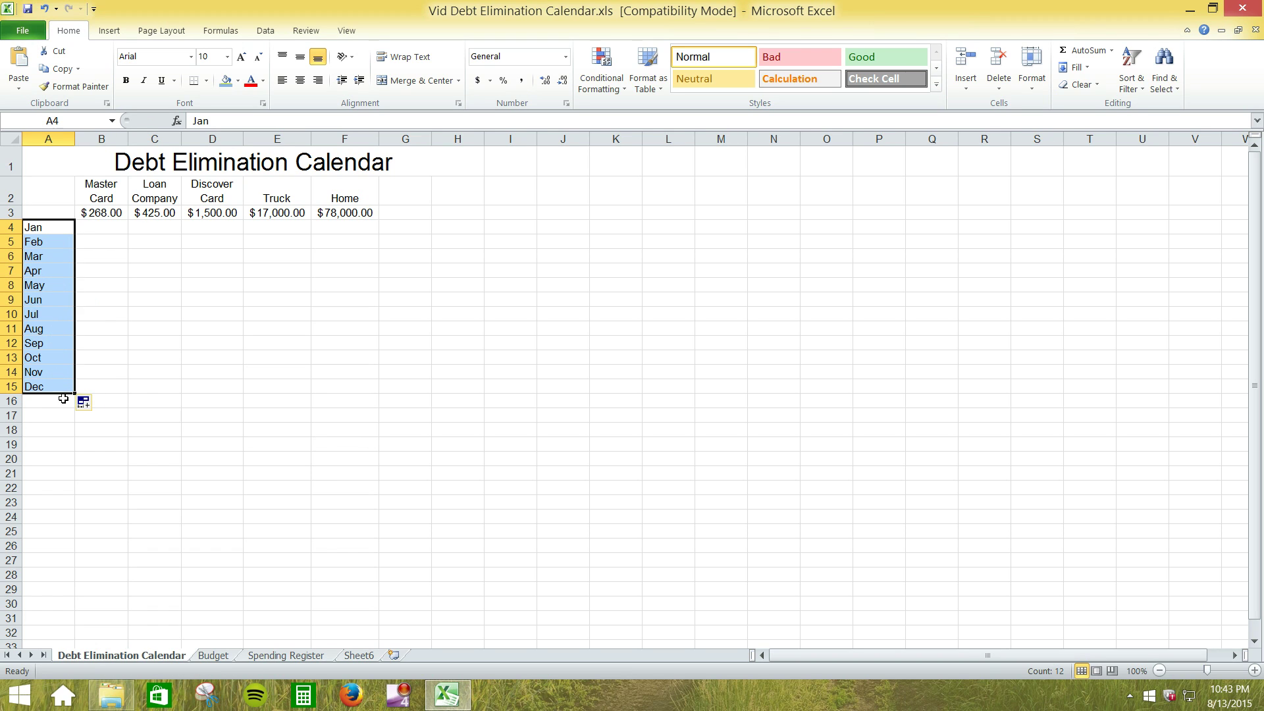
Step: Extend the repeating month series in column A from Dec in A15 down through row 95
scroll(148, 389, "down", 1)
scroll(147, 389, "up", 1)
left_click_drag(78, 388, 84, 651)
scroll(123, 575, "up", 7)
scroll(123, 574, "up", 14)
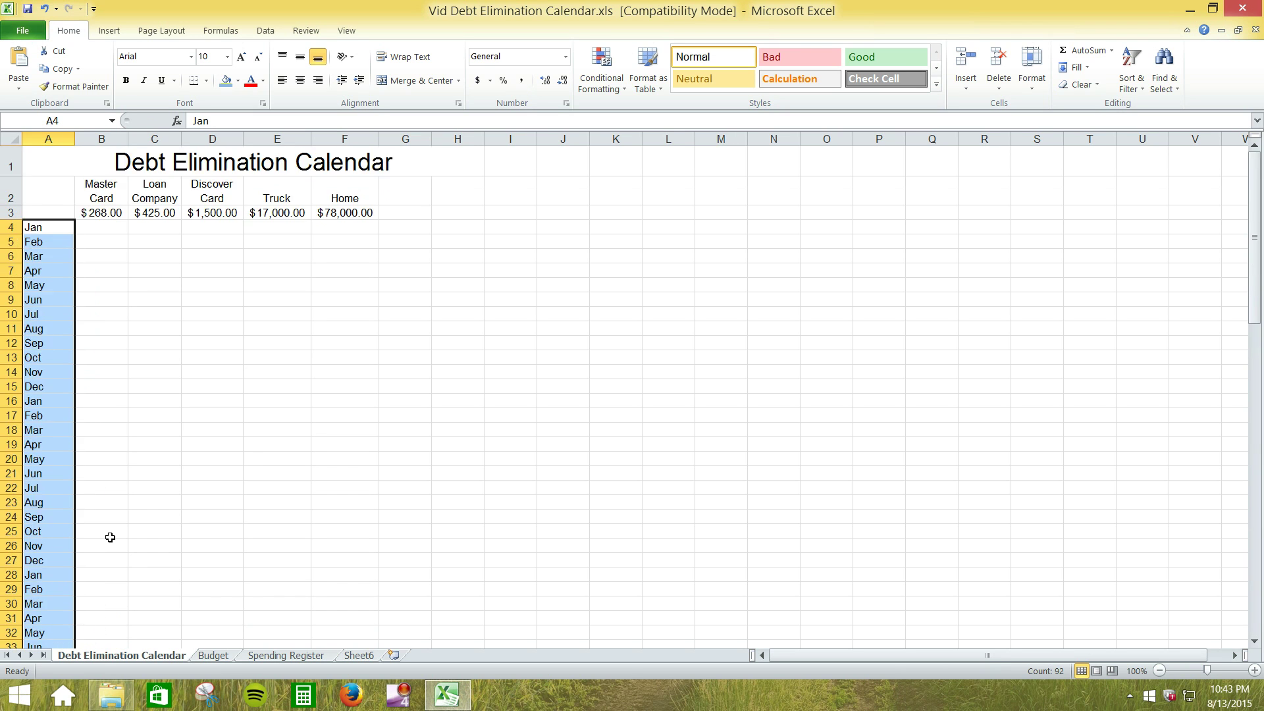
Step: Add the years 2015, 2016 and 2017 to the January entries in cells A4, A16 and A28
left_click(60, 225)
double_click(60, 224)
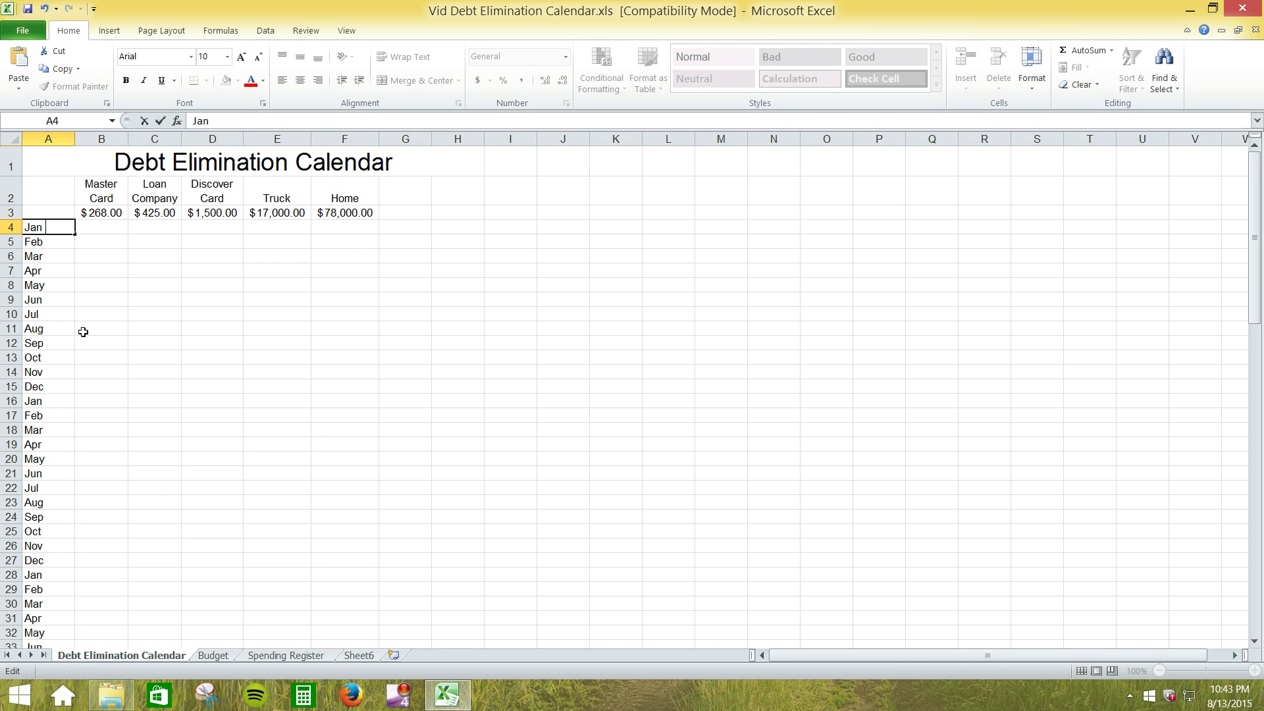
type("2015")
left_click(56, 401)
double_click(56, 402)
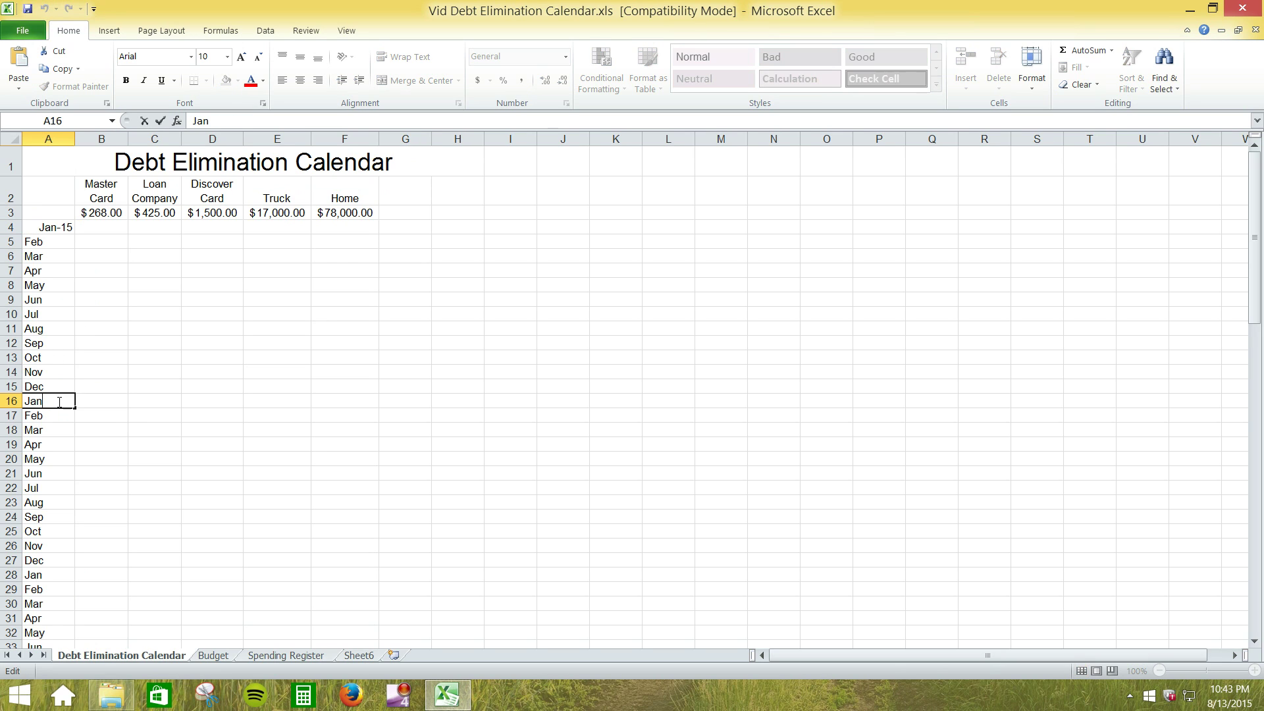
type("2016")
left_click(122, 419)
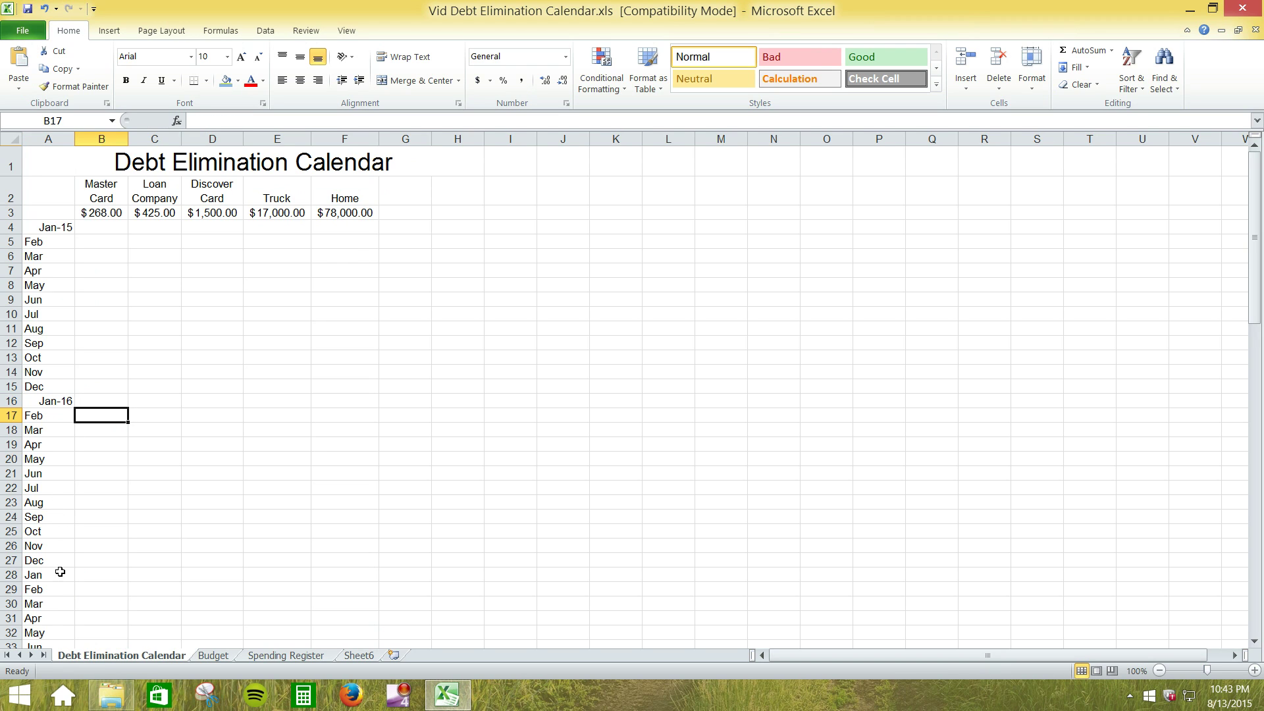
double_click(59, 571)
type("2017")
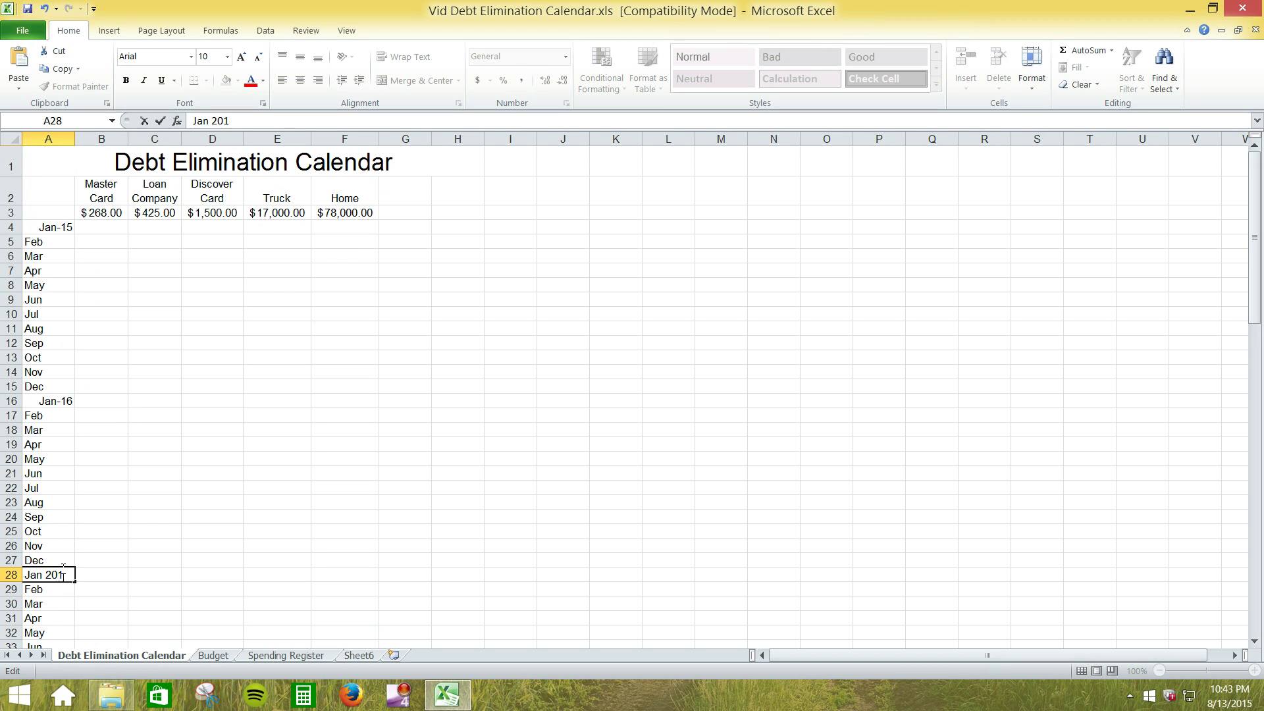
left_click(99, 561)
Step: Add the years 2018 and 2019 to the January entries in cells A40 and A52
scroll(189, 506, "down", 7)
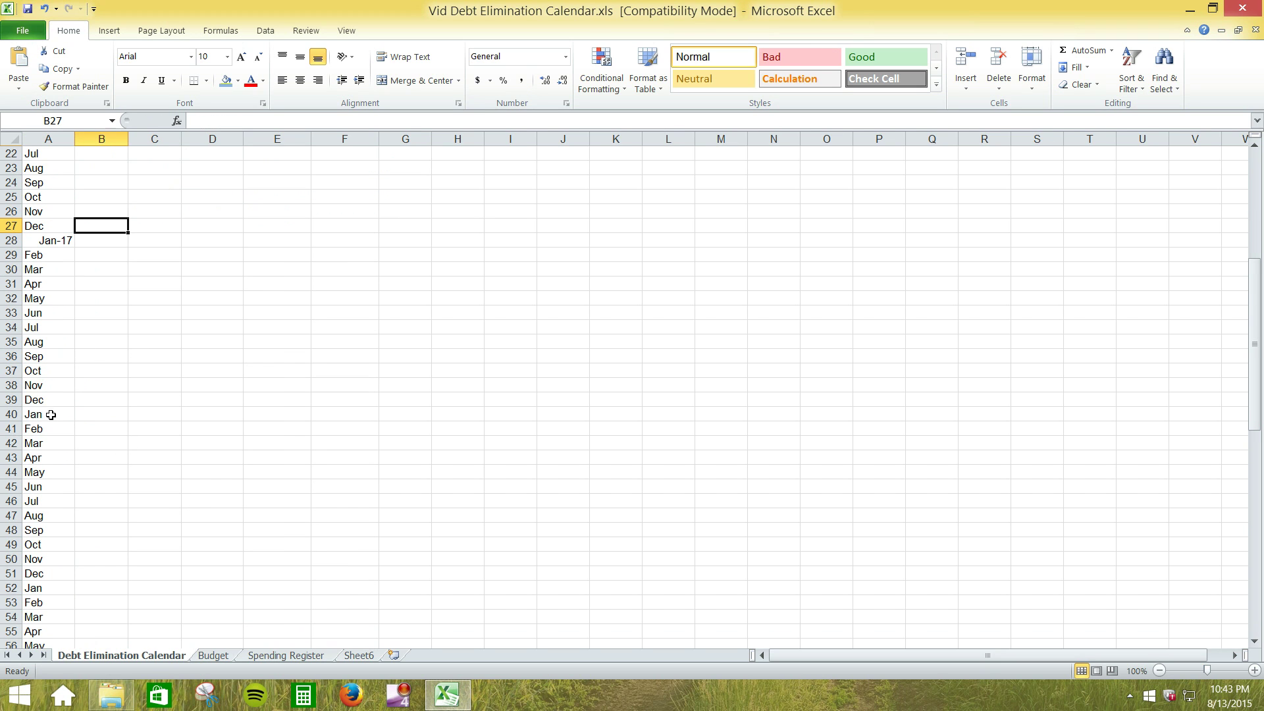
double_click(47, 414)
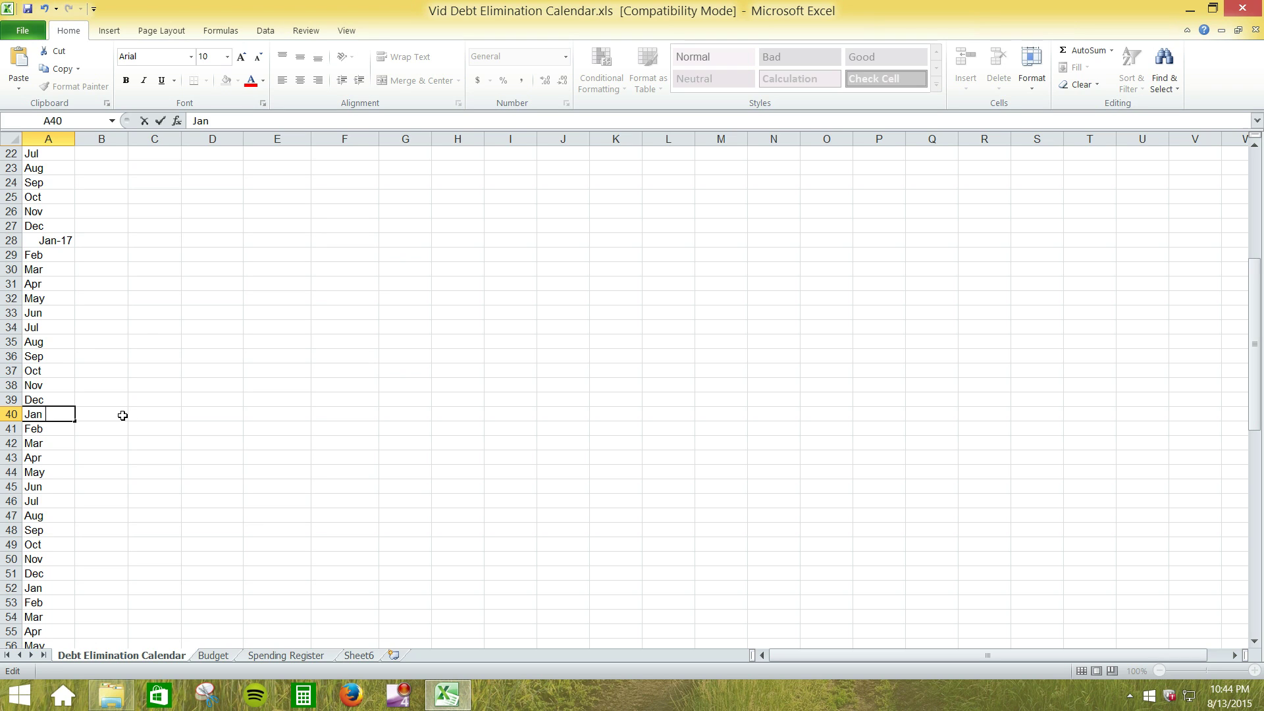
type("2018")
left_click(141, 424)
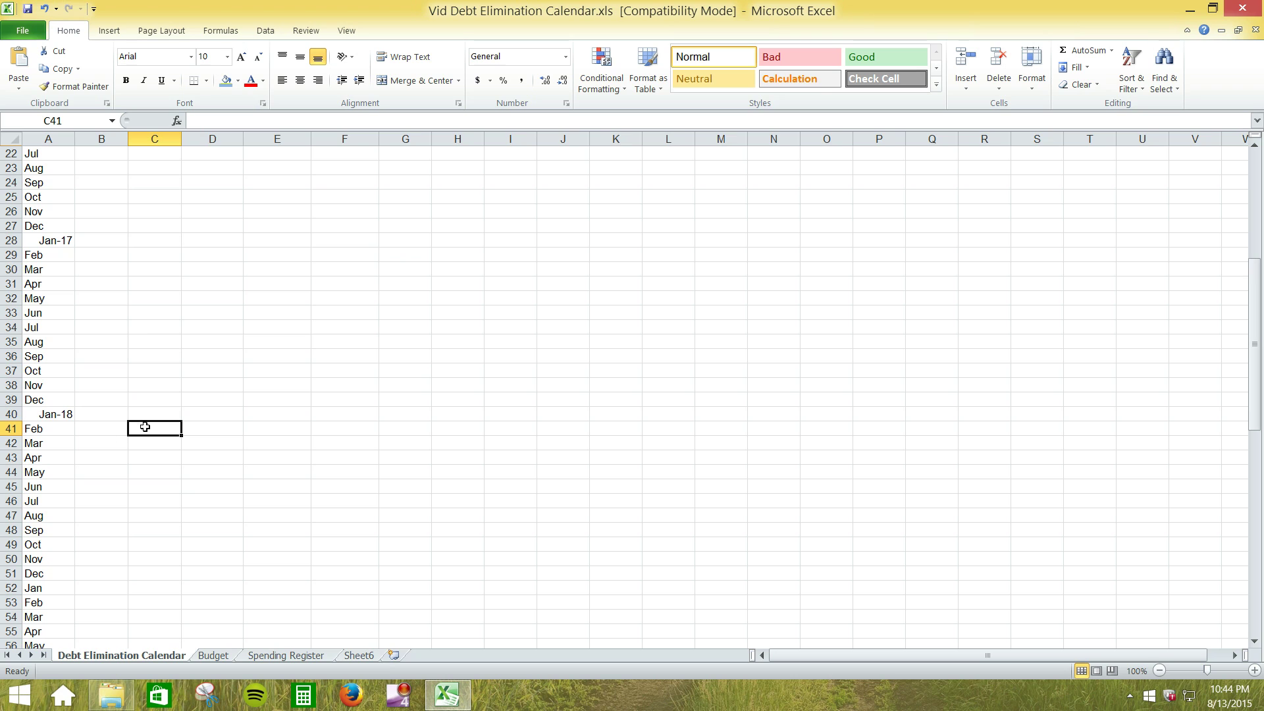
double_click(54, 588)
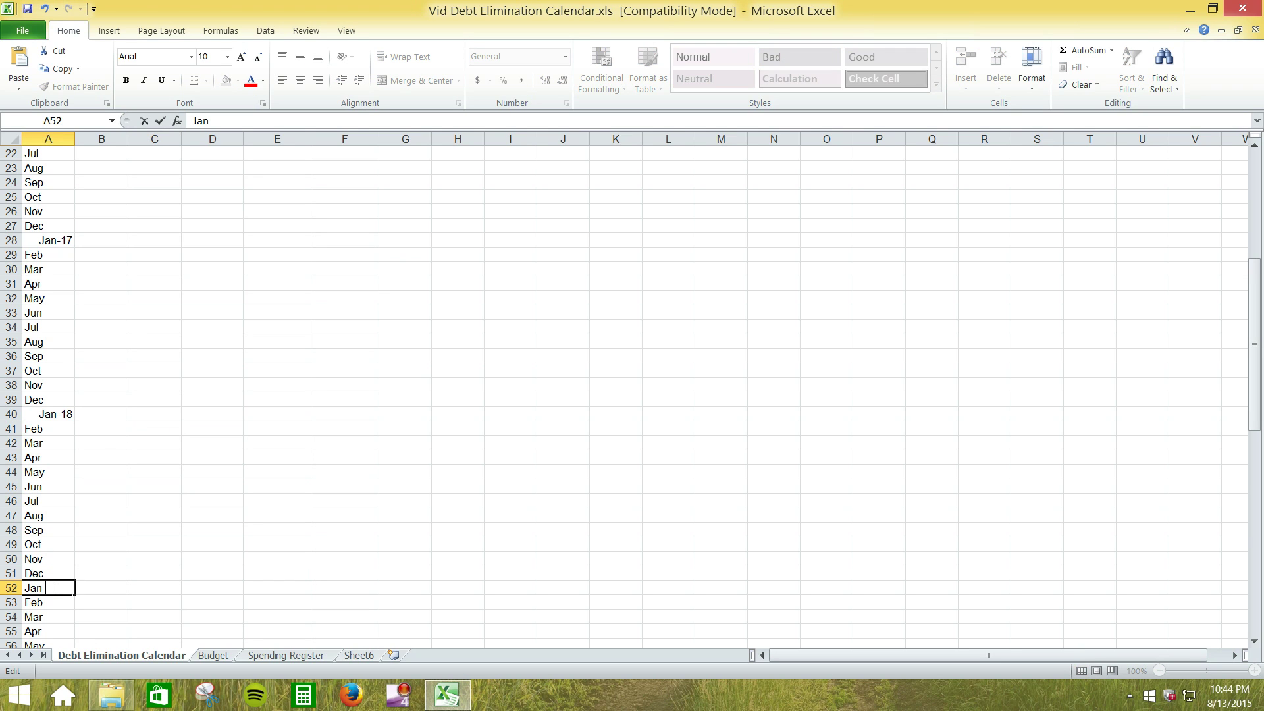
type("2019+")
left_click(156, 530)
scroll(159, 435, "up", 7)
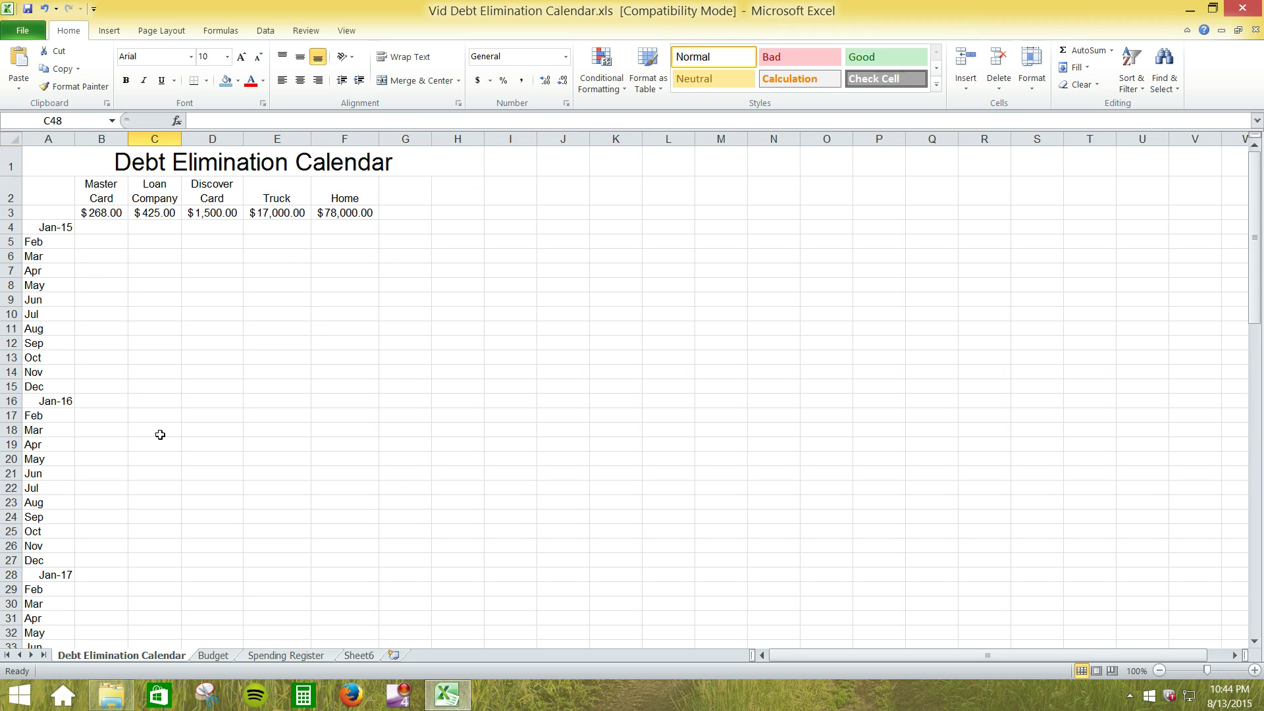
Step: Enter the formula =SUM(B3-50) in cell B4 to deduct a 50 dollar payment from the Master Card balance
left_click(105, 227)
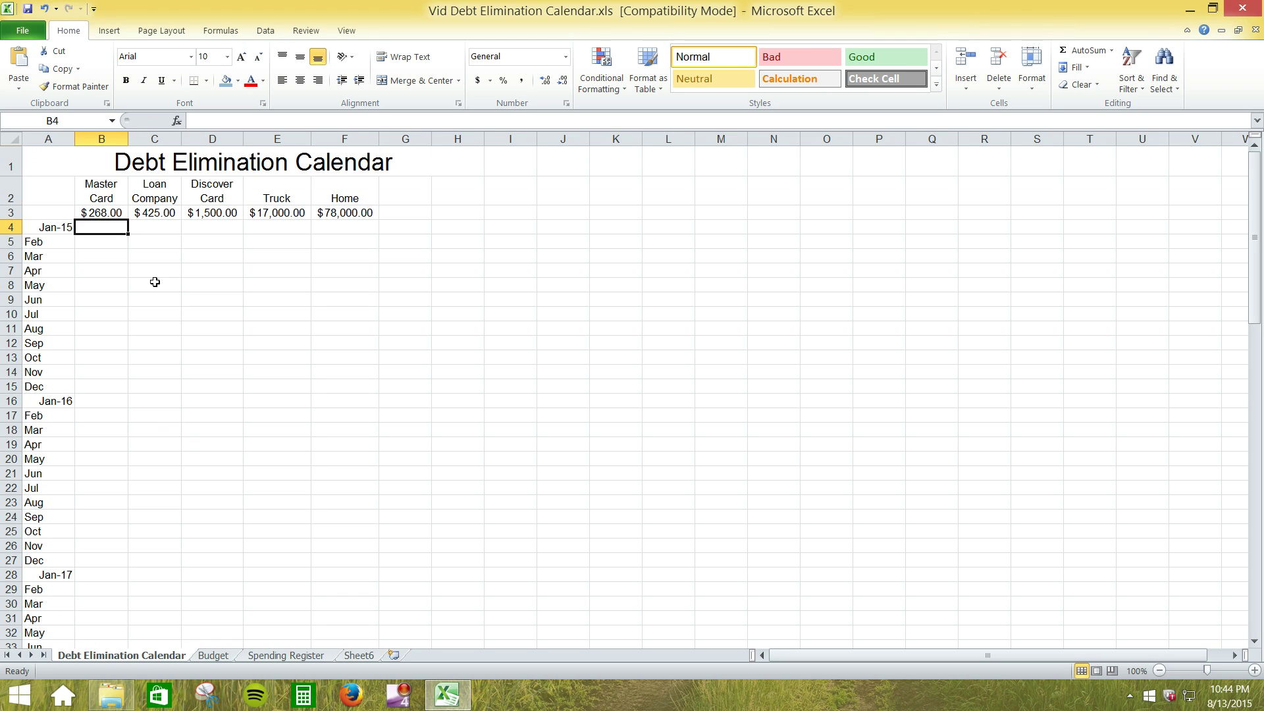
type("=")
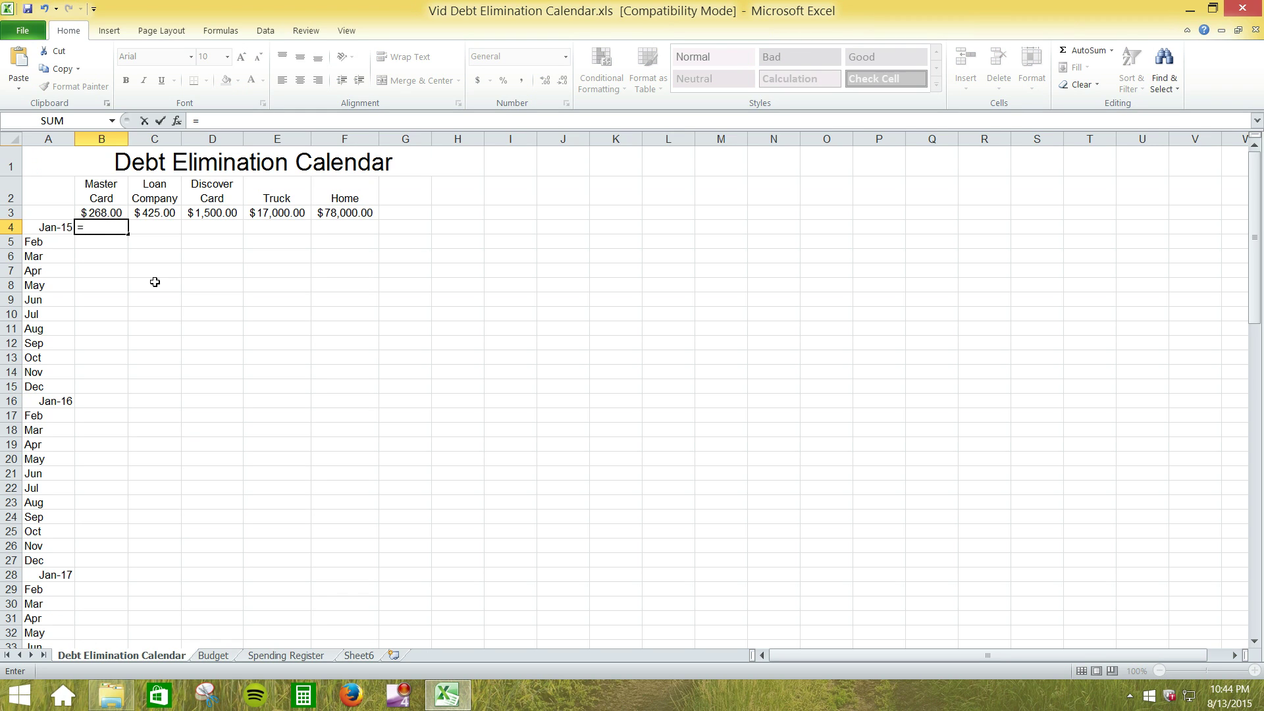
type("sum")
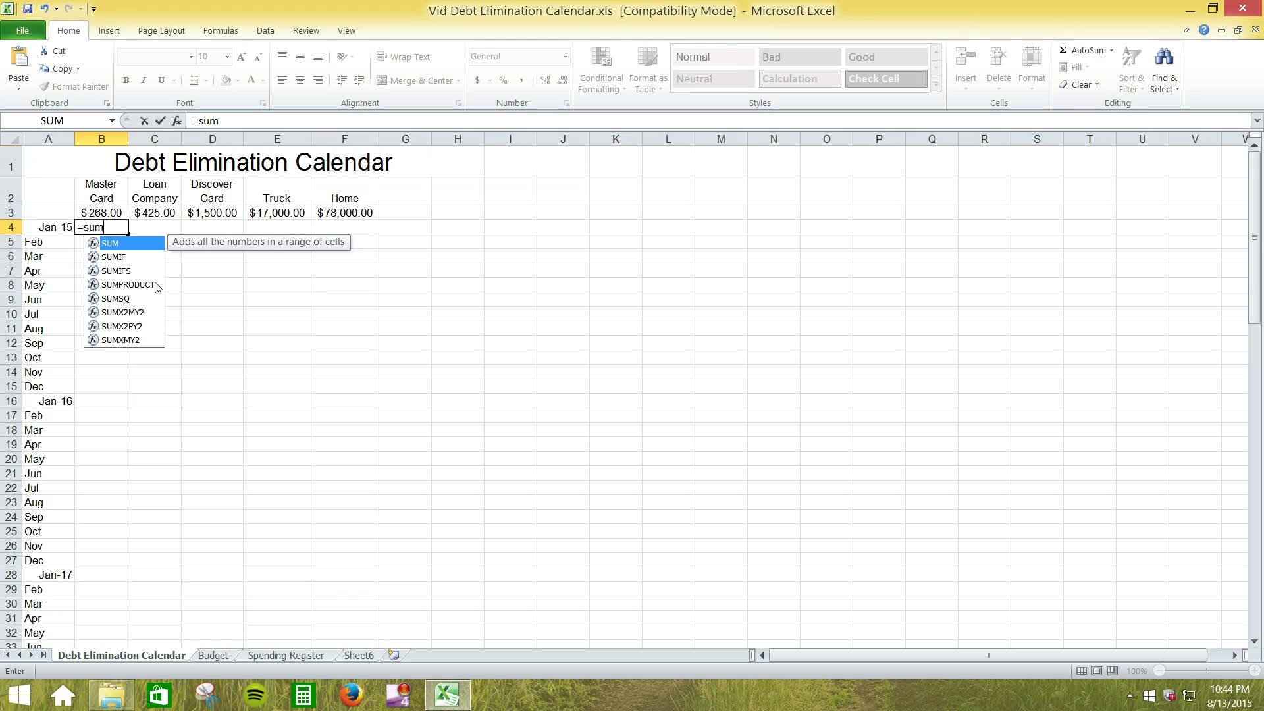
type("(")
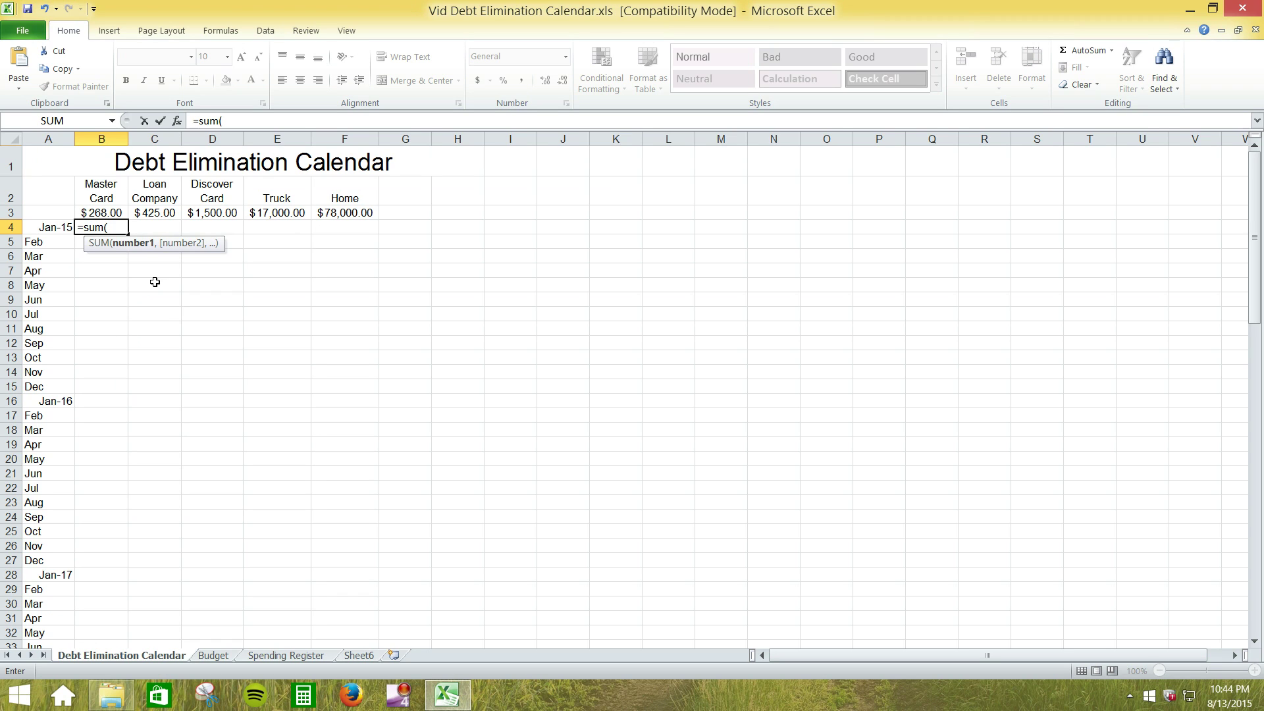
type("b3-50")
type(")")
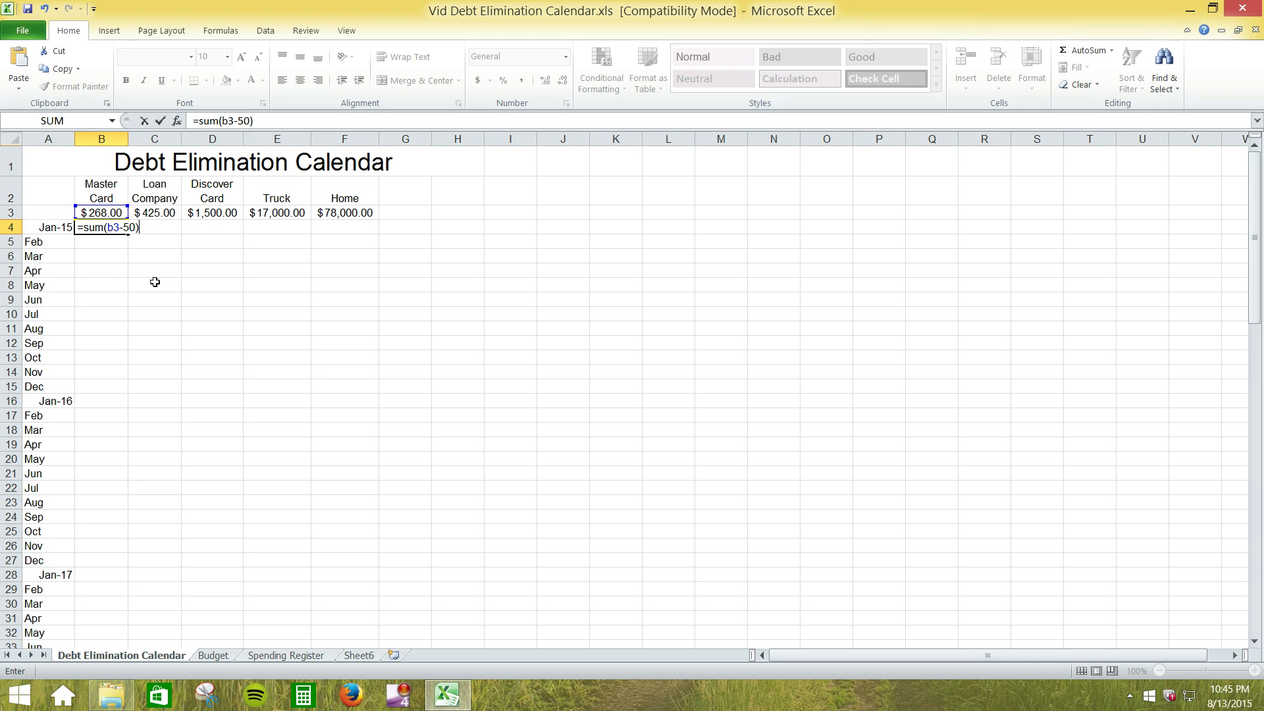
key("Return")
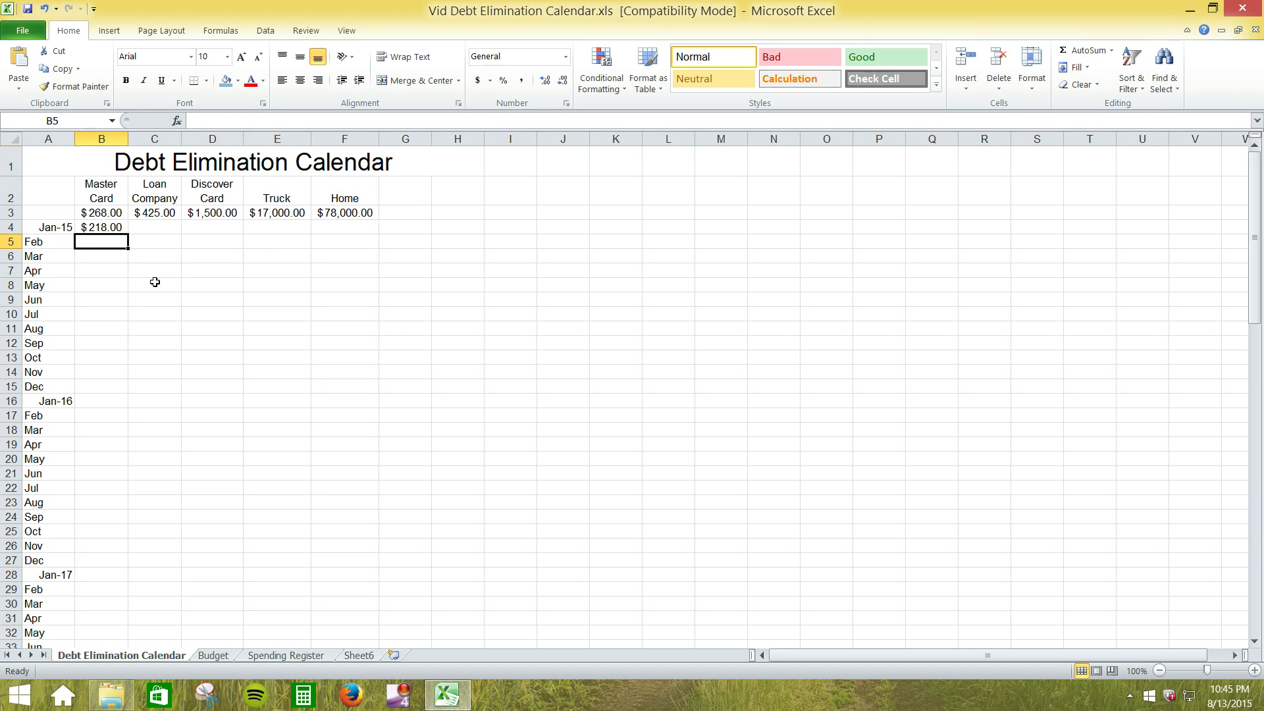
Step: Fill the Master Card payment formula from B4 down through May in B8
left_click(117, 228)
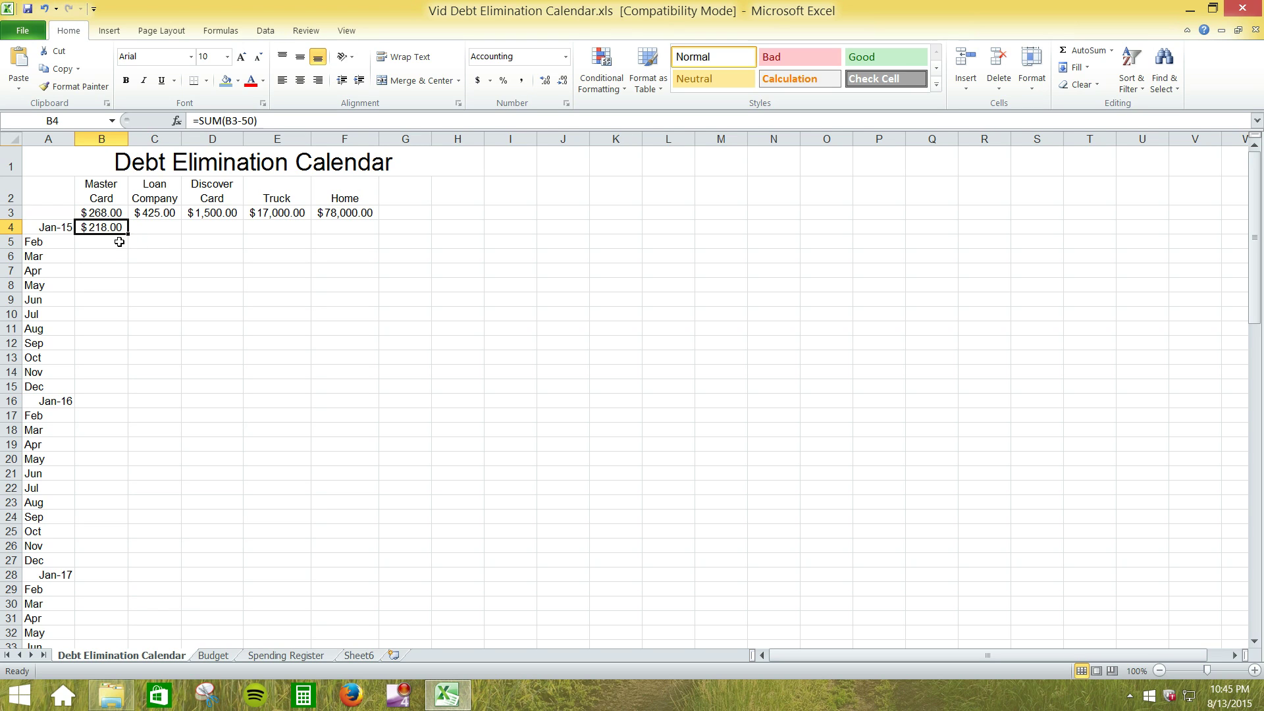
left_click(119, 243)
left_click(119, 258)
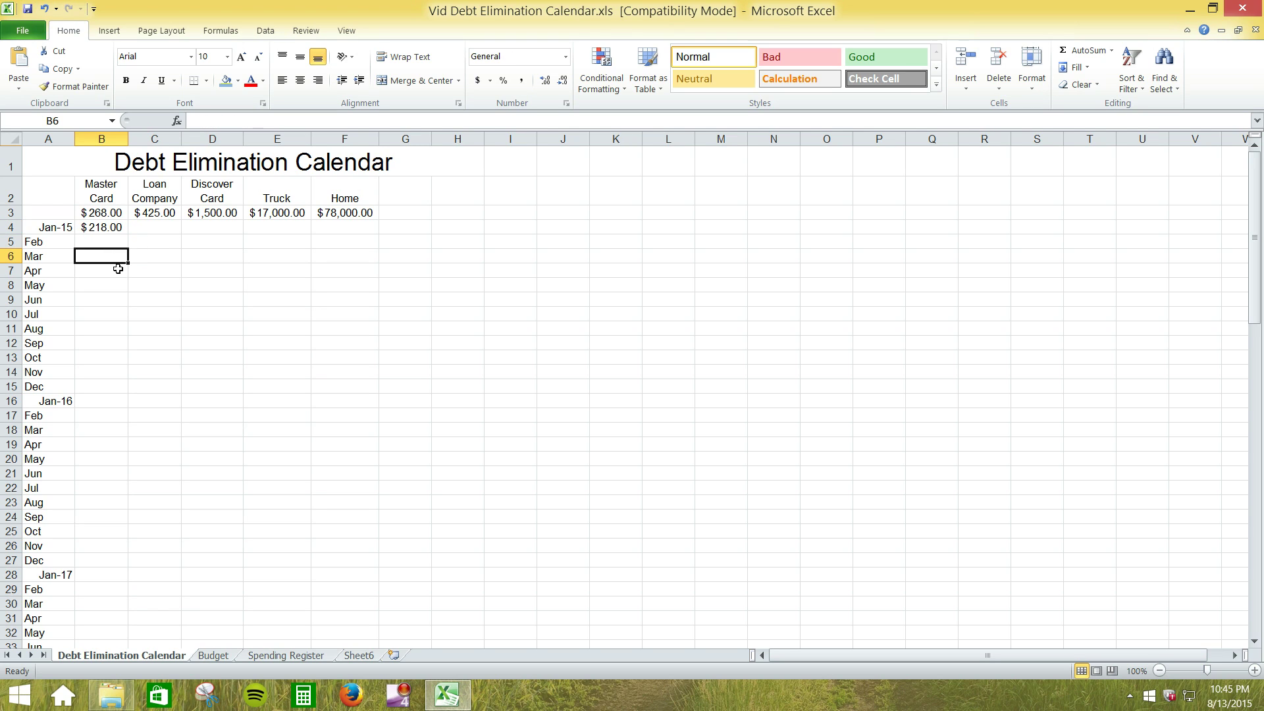
left_click(119, 271)
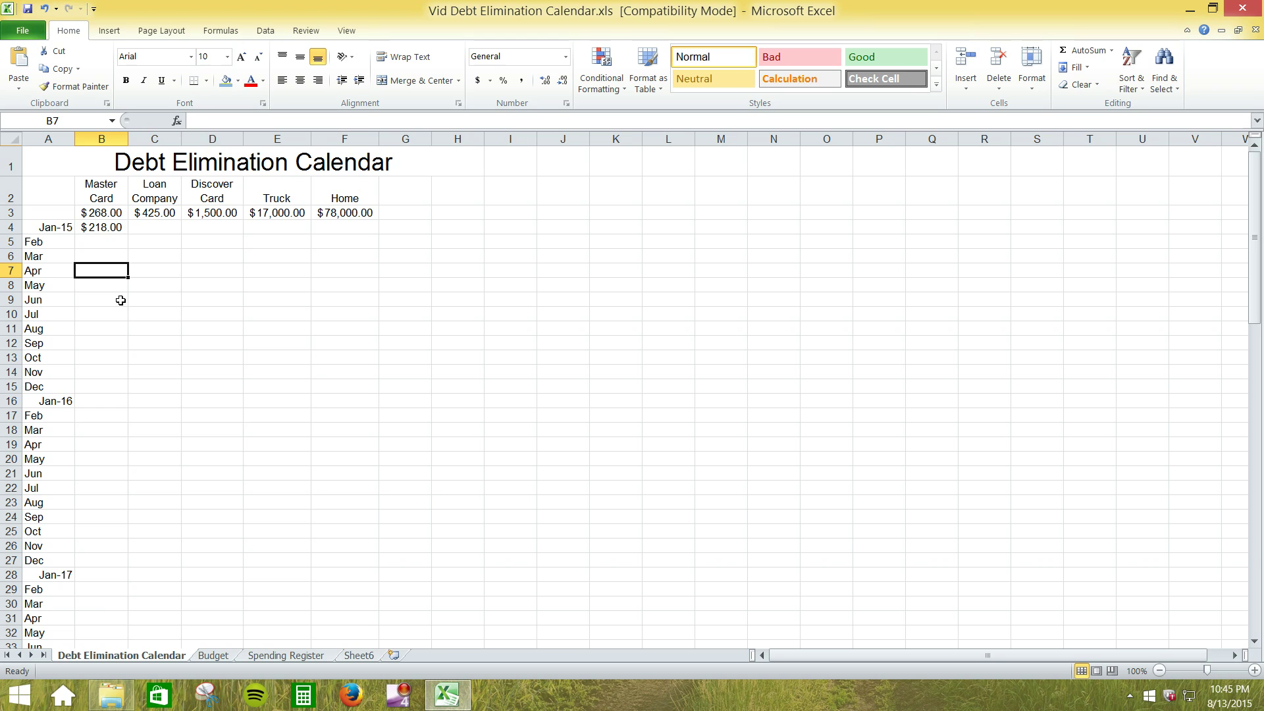
left_click(116, 231)
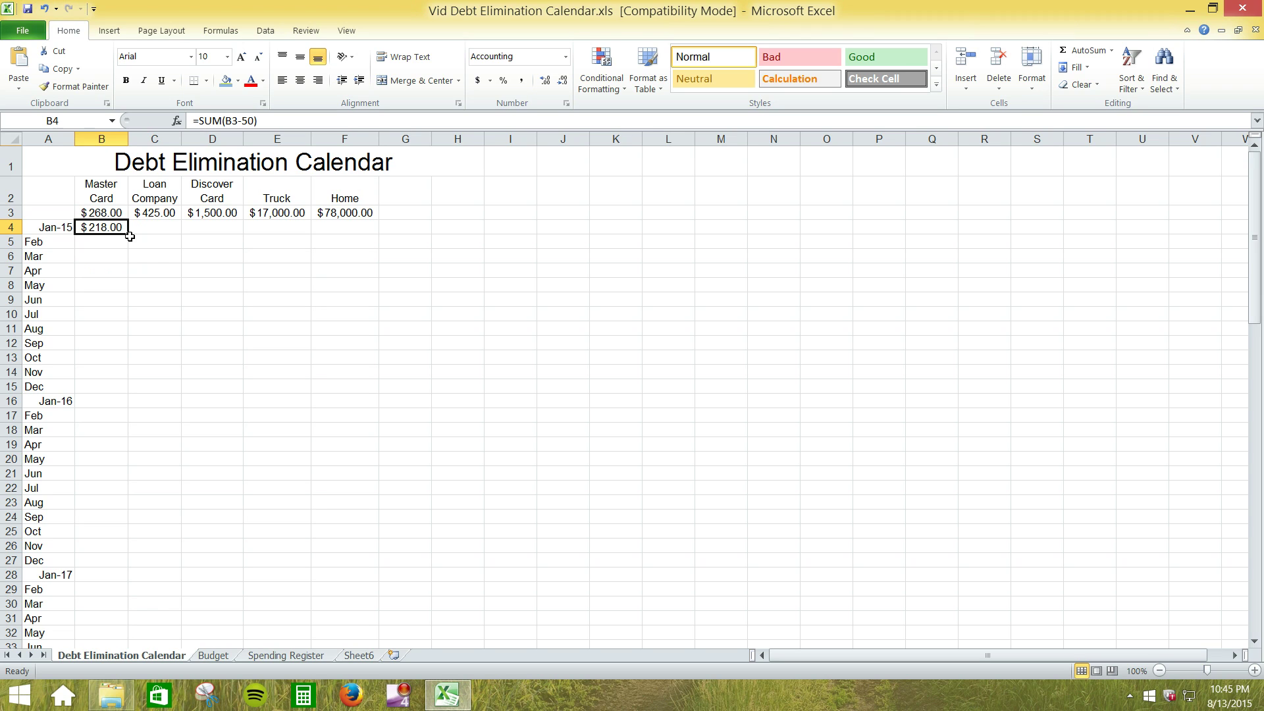
left_click_drag(129, 236, 127, 294)
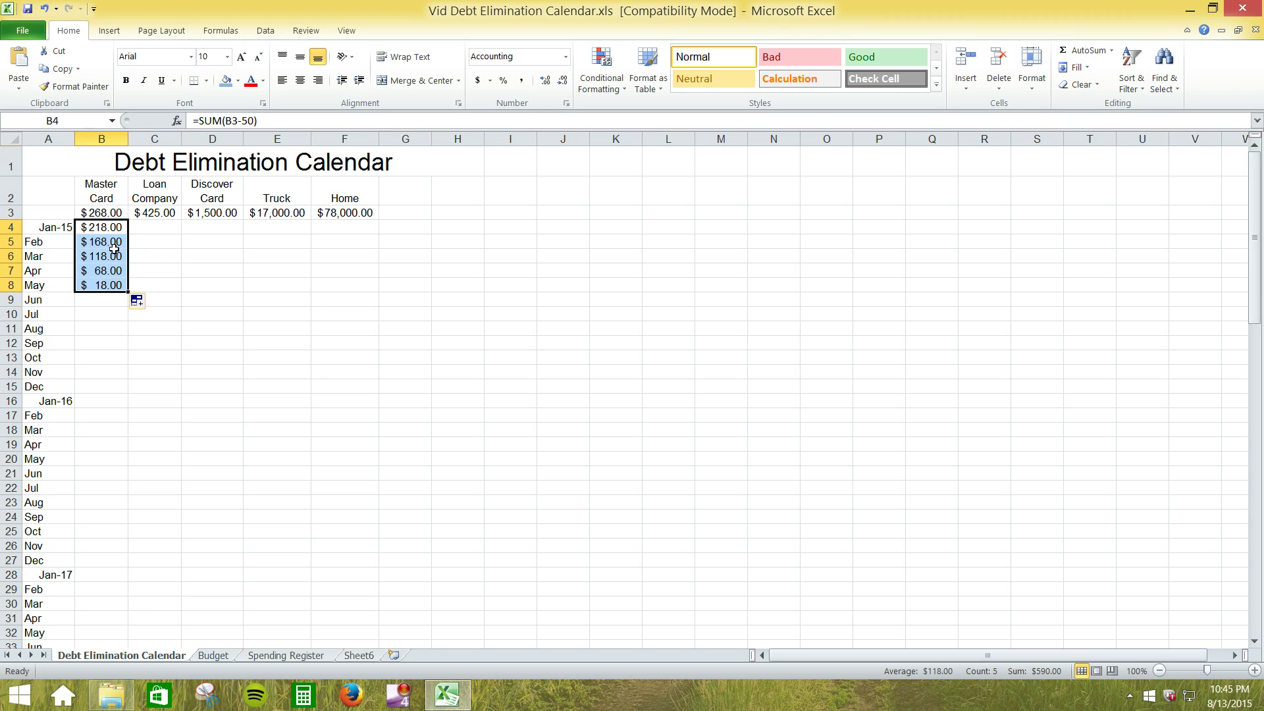
left_click(105, 286)
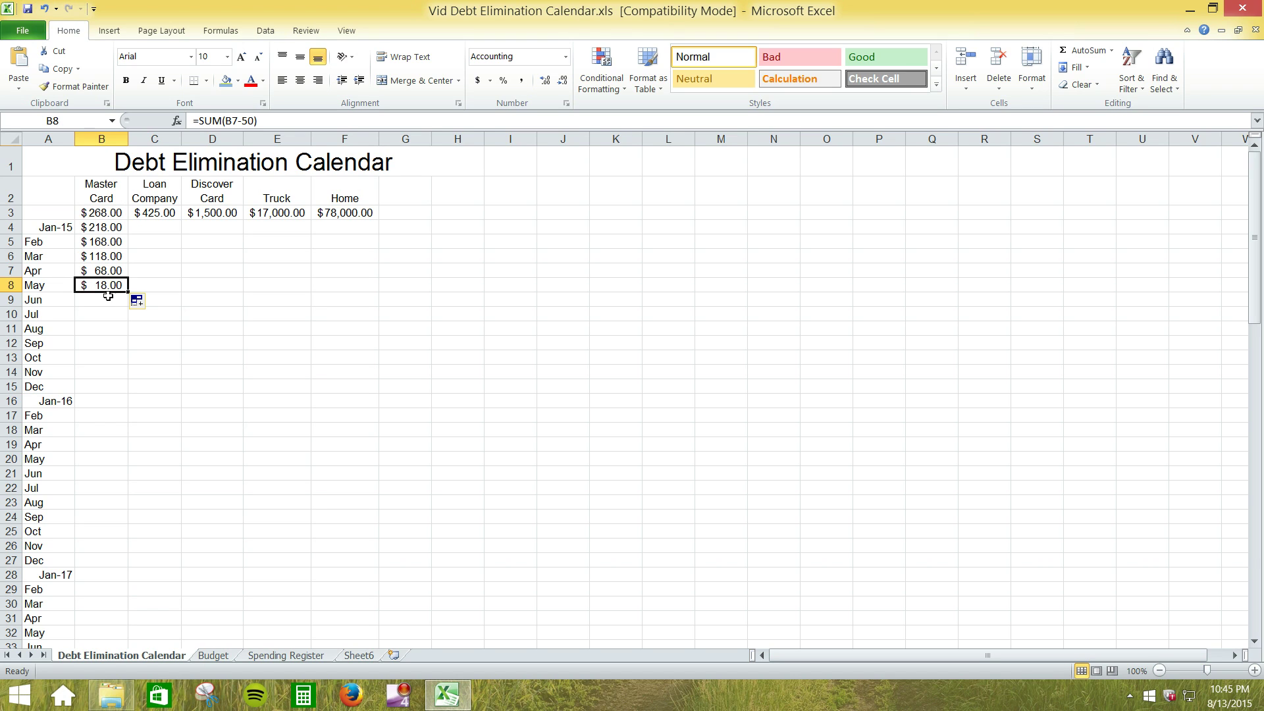
Step: Enter =SUM(C3-50) in C4 under Loan Company and fill the formula down through June in C9
left_click(169, 225)
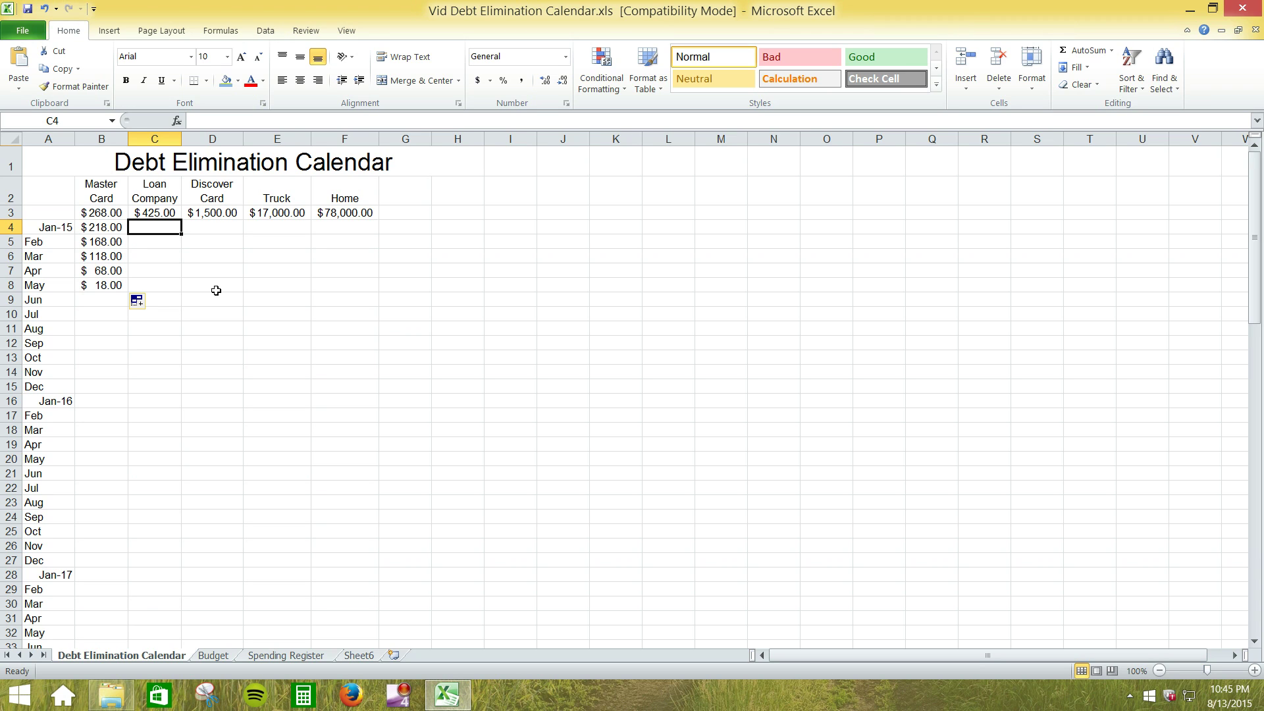
type("=sum")
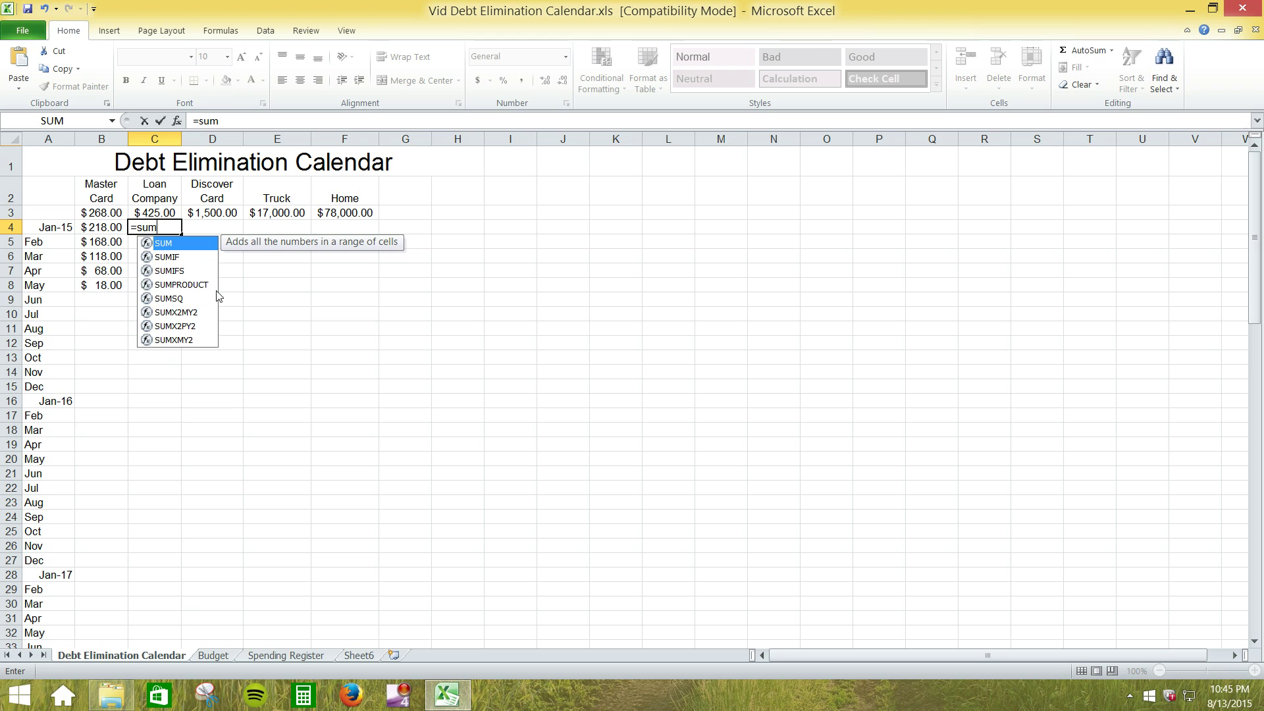
type("(")
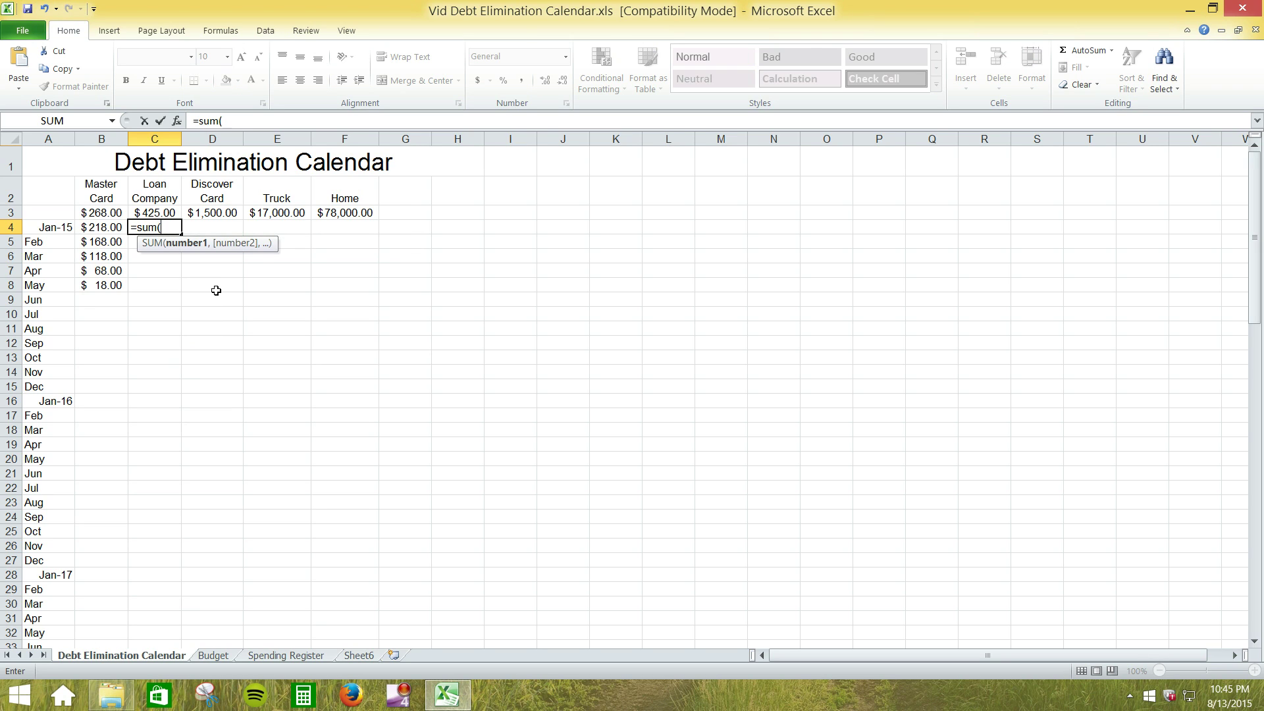
type("c3-50)")
key("Return")
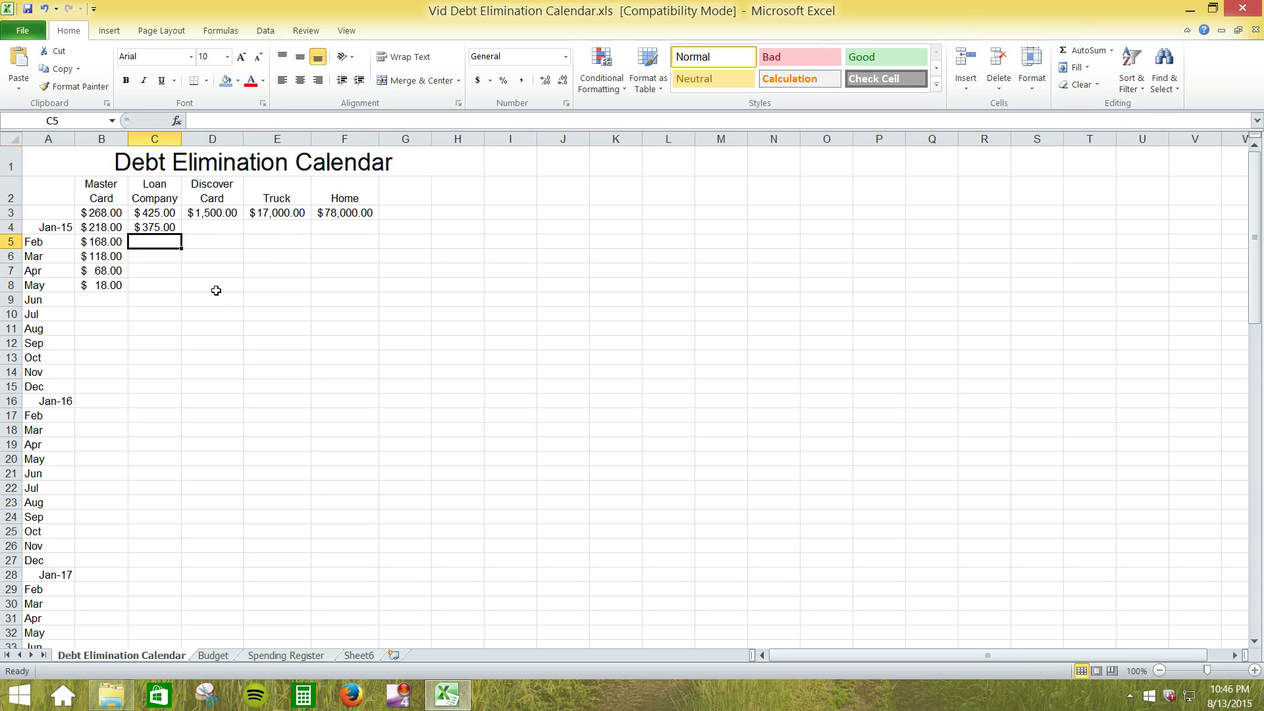
left_click(168, 228)
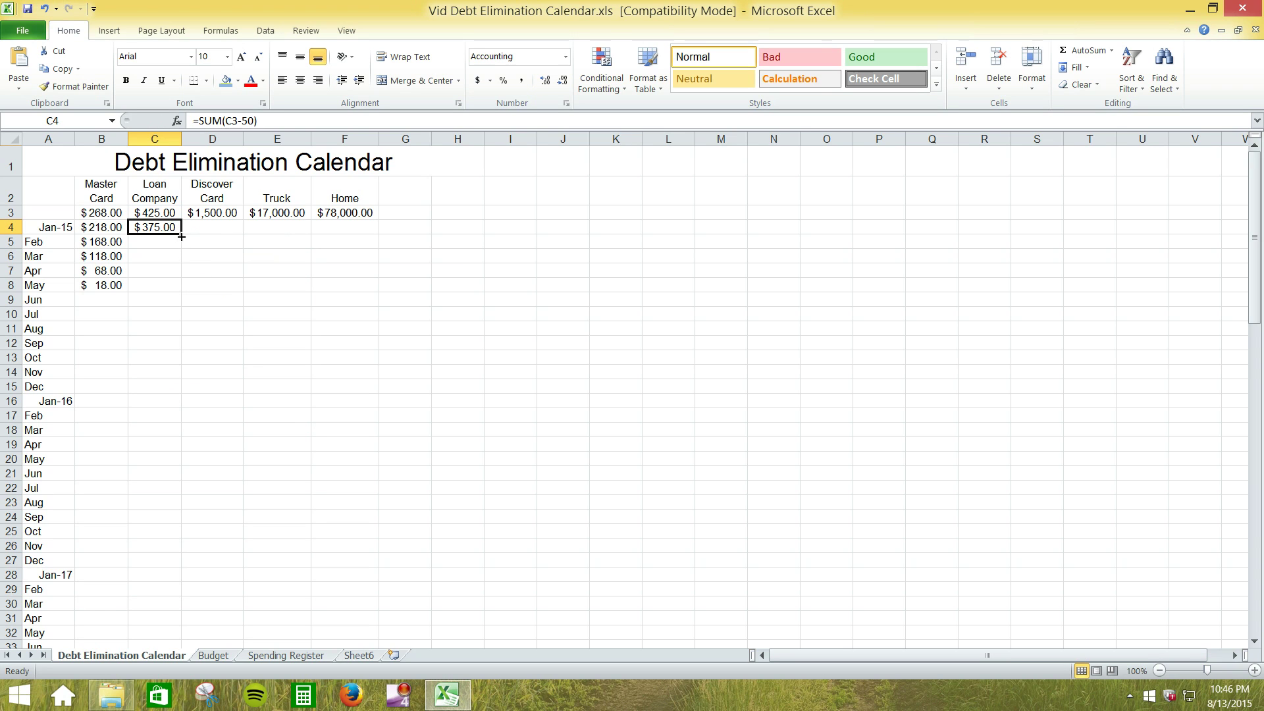
left_click_drag(182, 234, 179, 307)
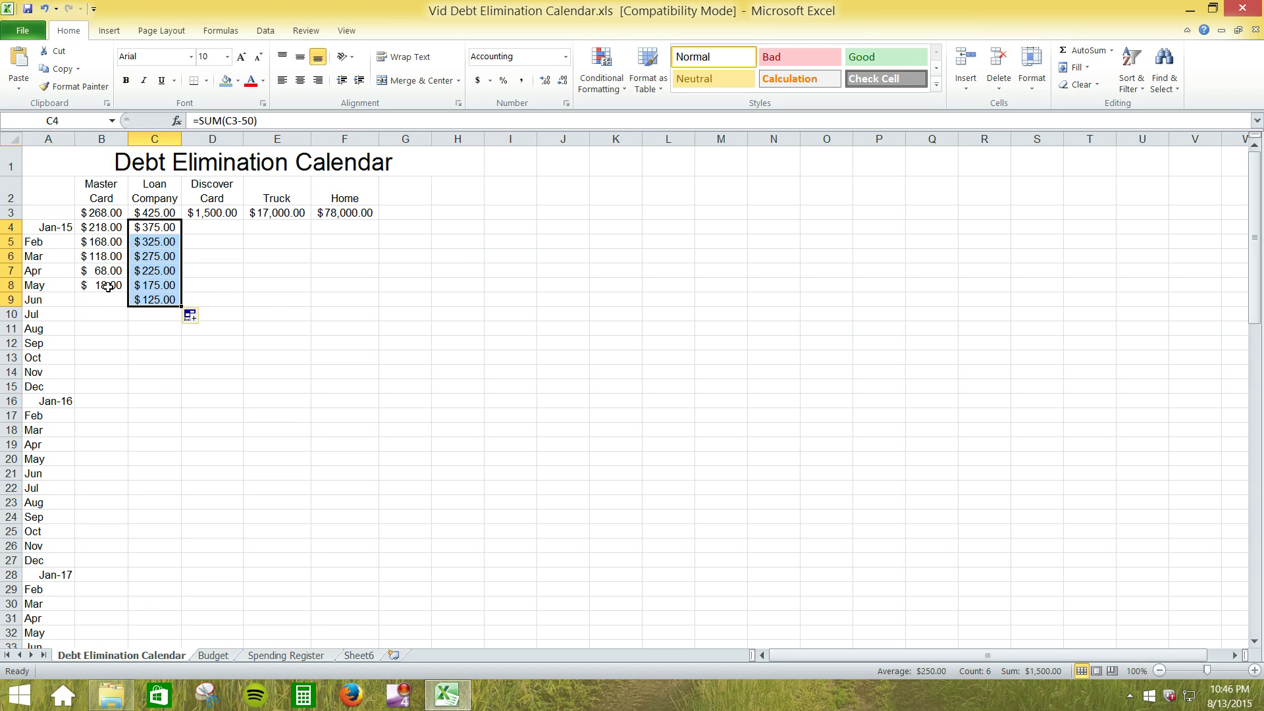
Step: Change the June Loan Company formula in C9 to =SUM(C8-100) so the payment becomes 100 dollars
left_click(107, 287)
left_click(110, 300)
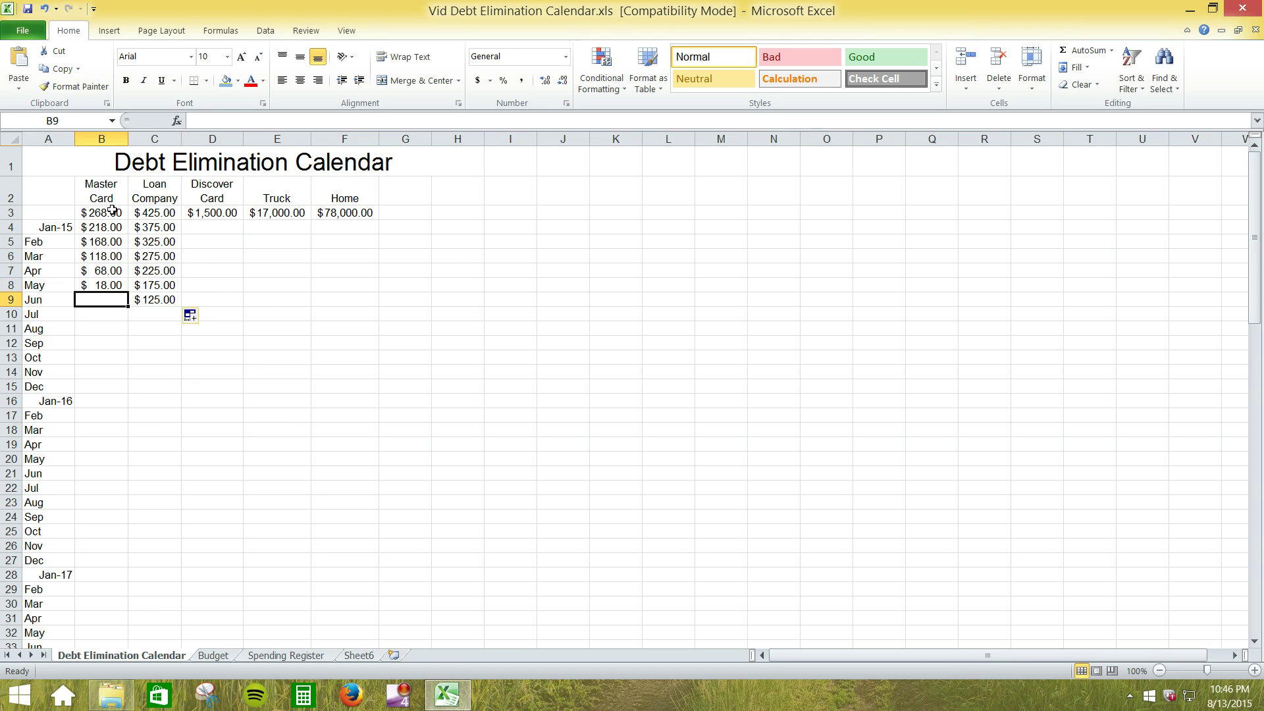
left_click(113, 282)
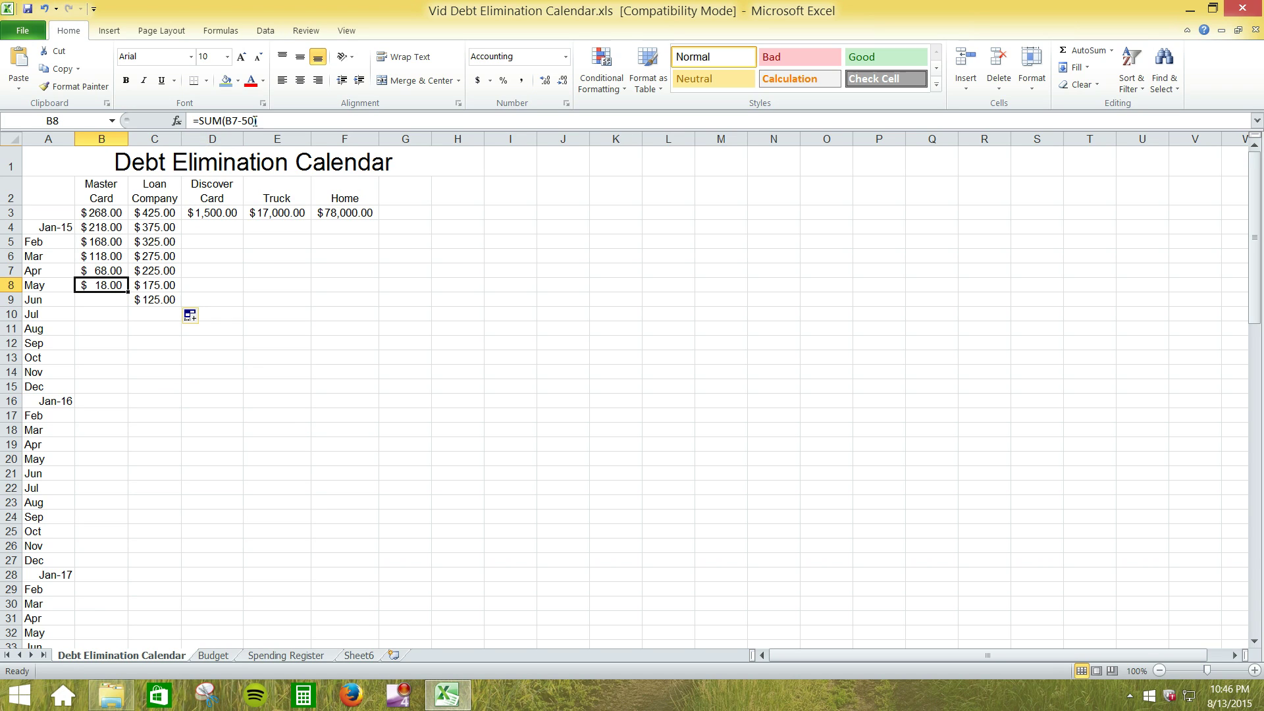
left_click(109, 301)
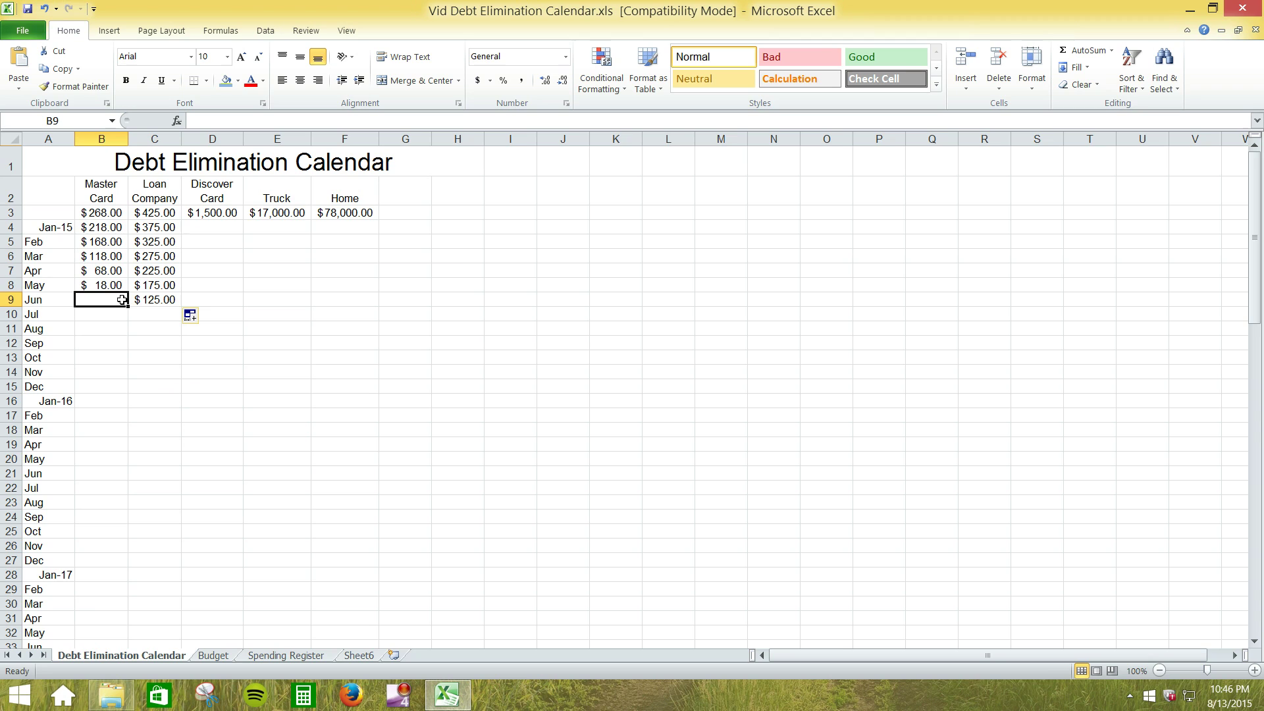
left_click(170, 301)
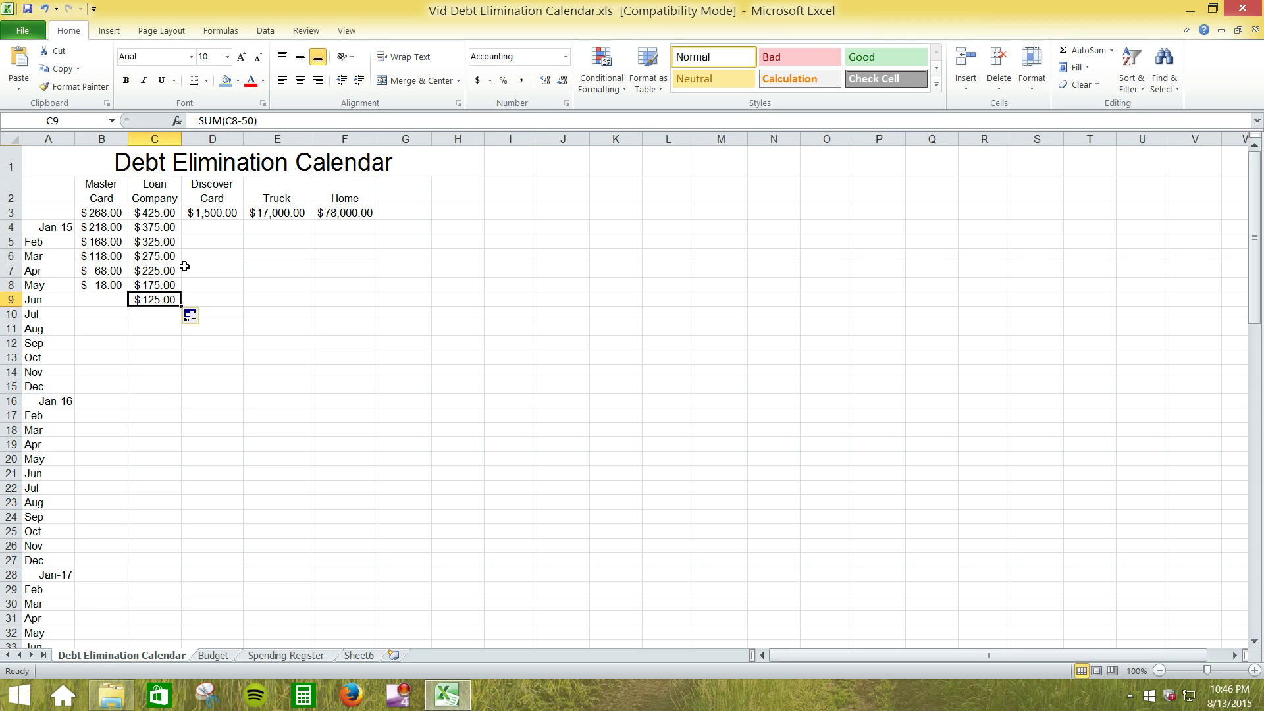
double_click(247, 120)
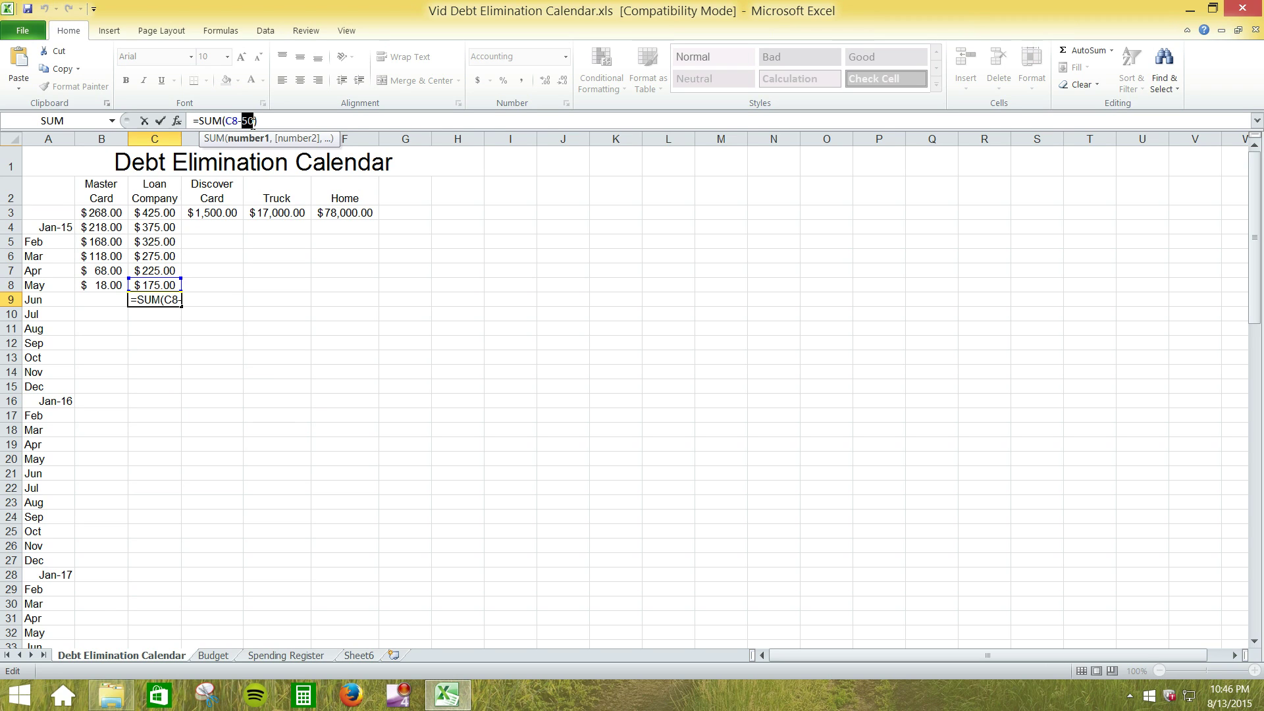
type("100")
key("Return")
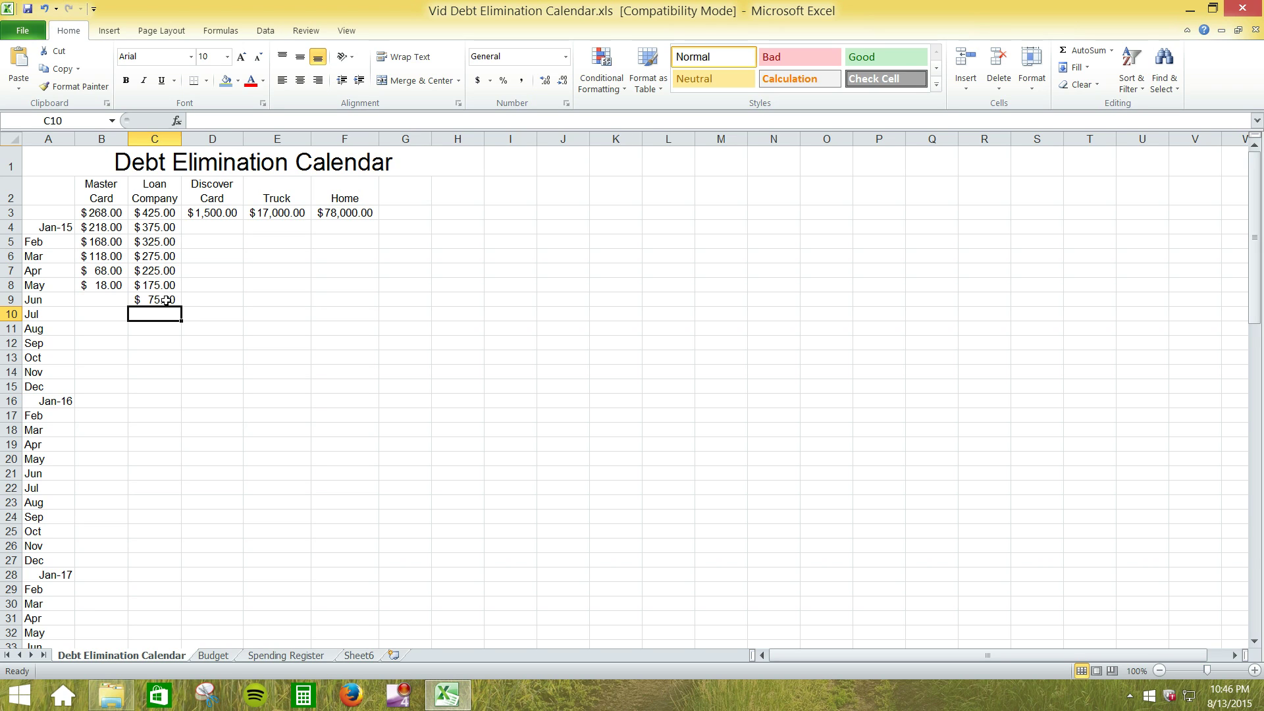
left_click(166, 300)
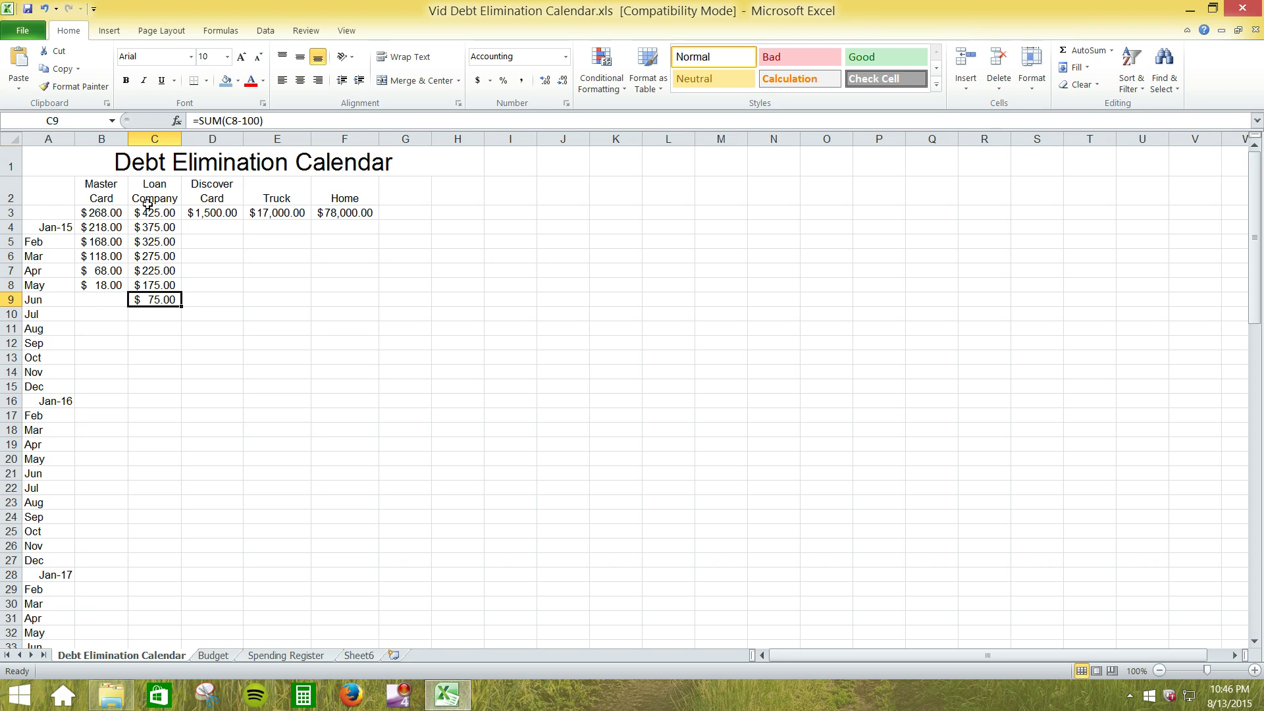
Step: Enter =SUM(D3-50) in D4 under Discover Card and fill the formula down through July in D10
left_click(219, 225)
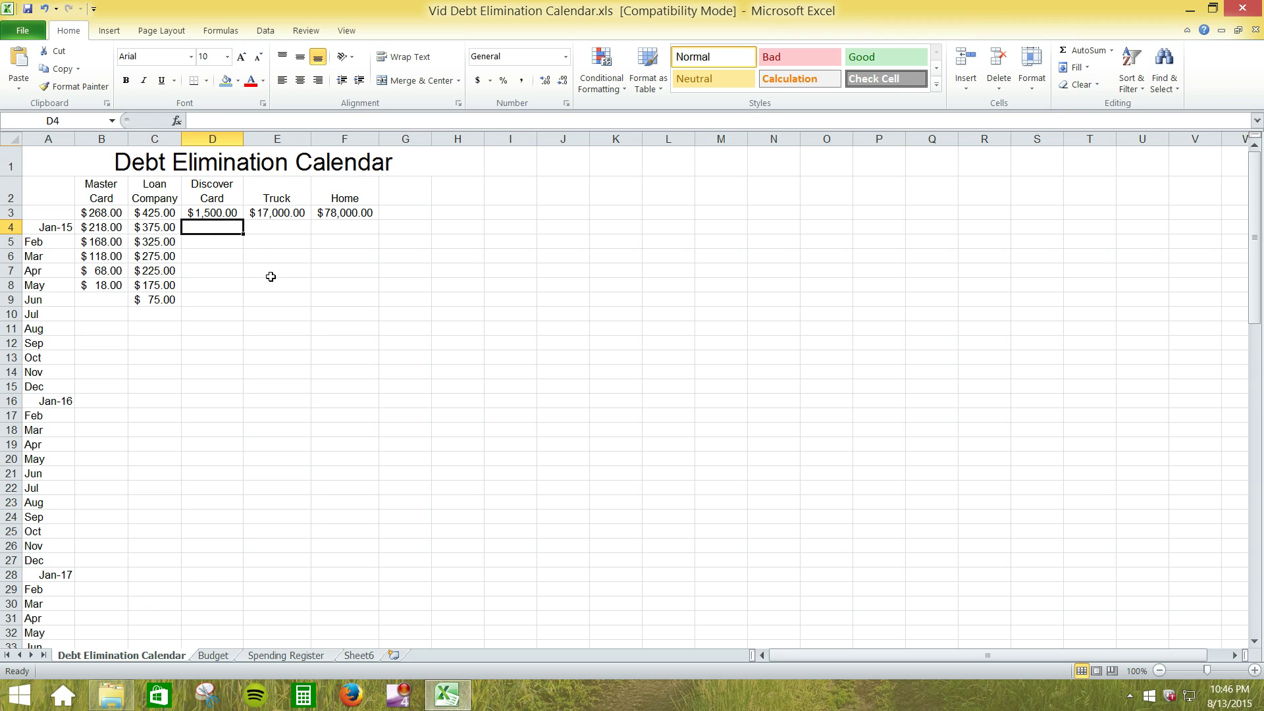
type("=sum")
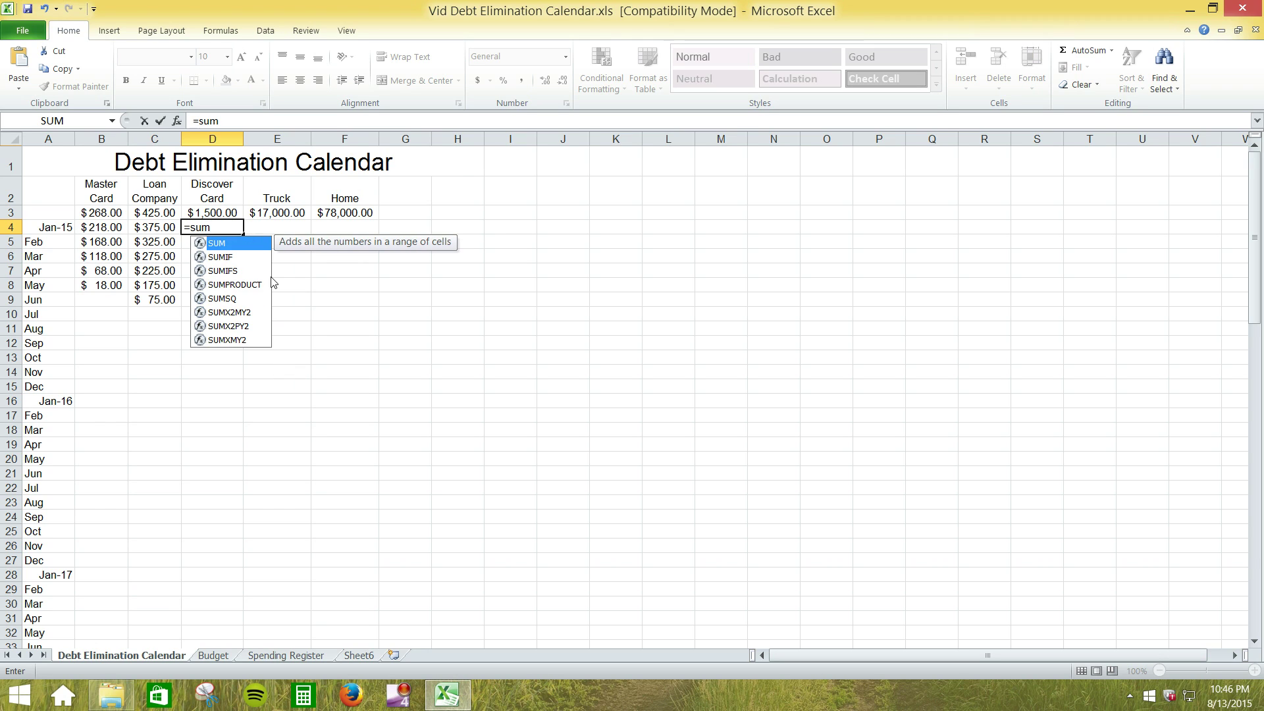
type("(")
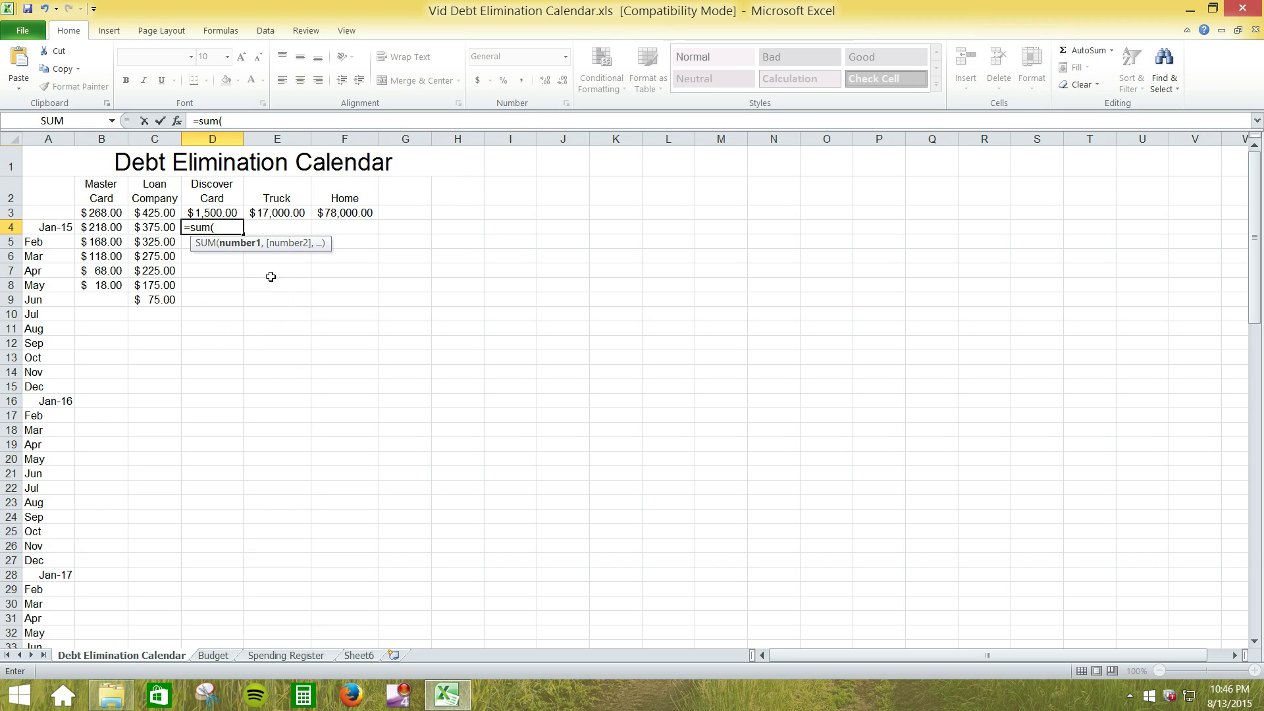
type("d3-50)")
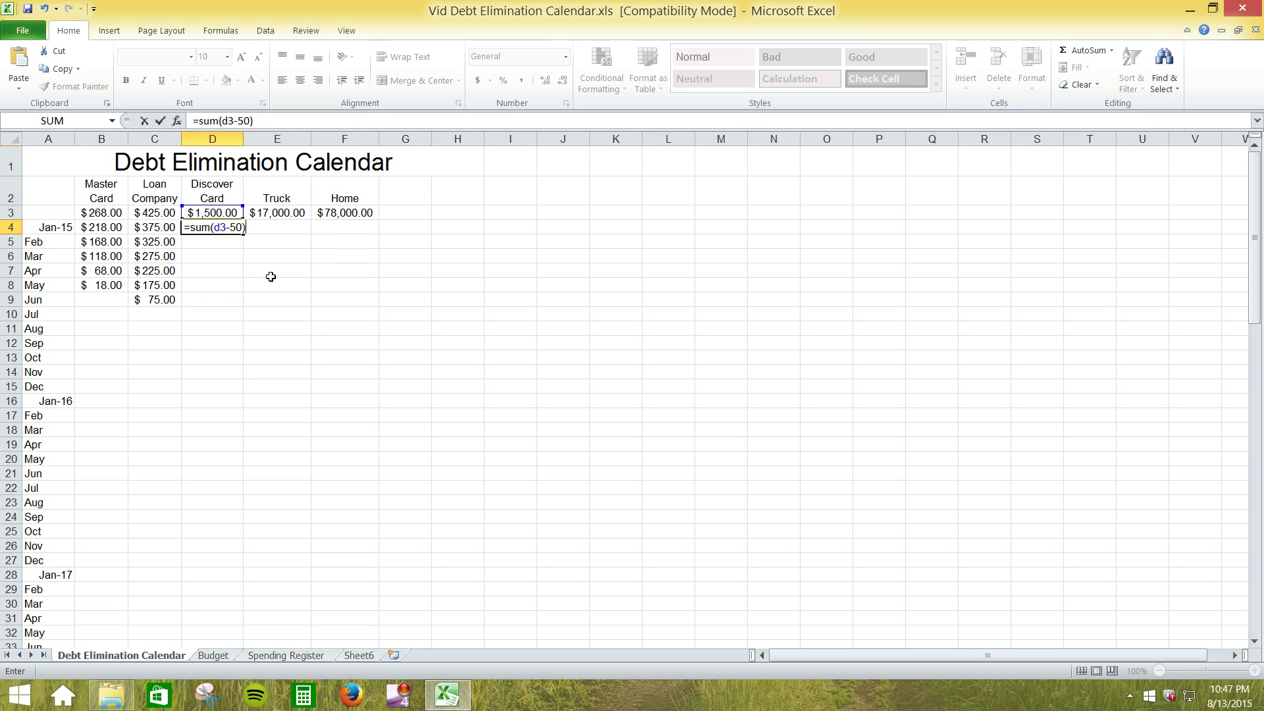
key("Return")
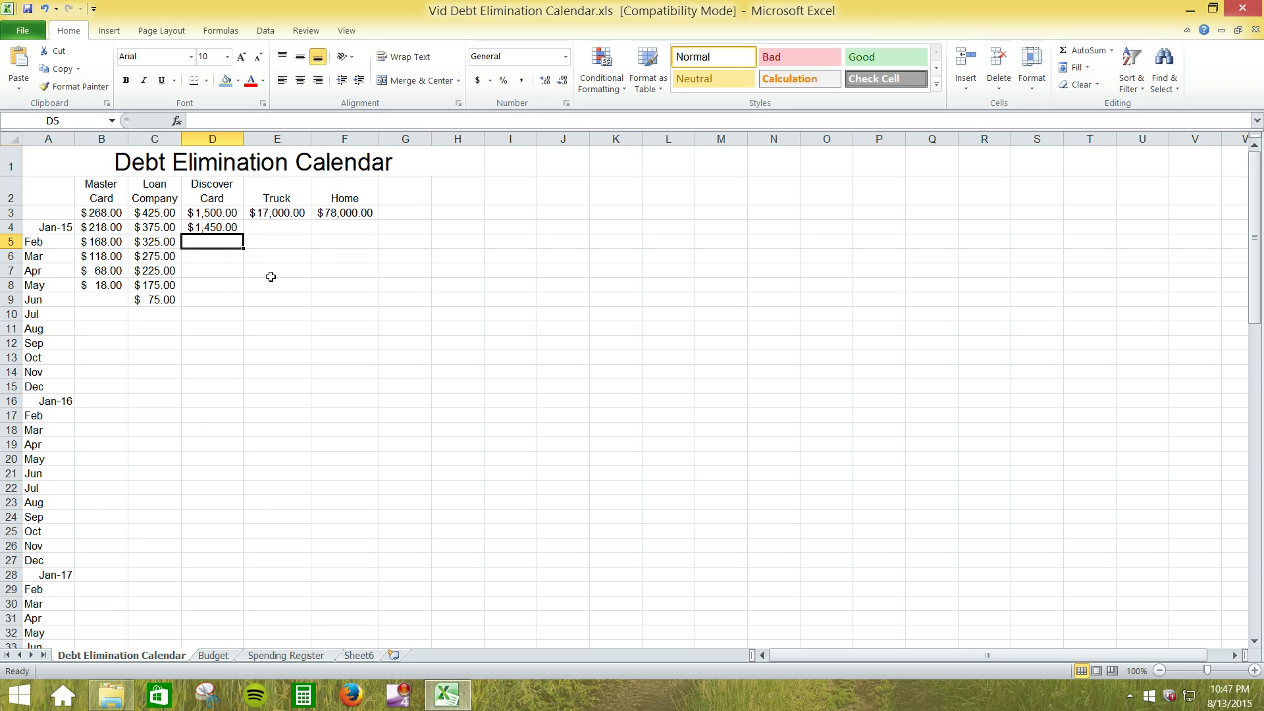
left_click(231, 228)
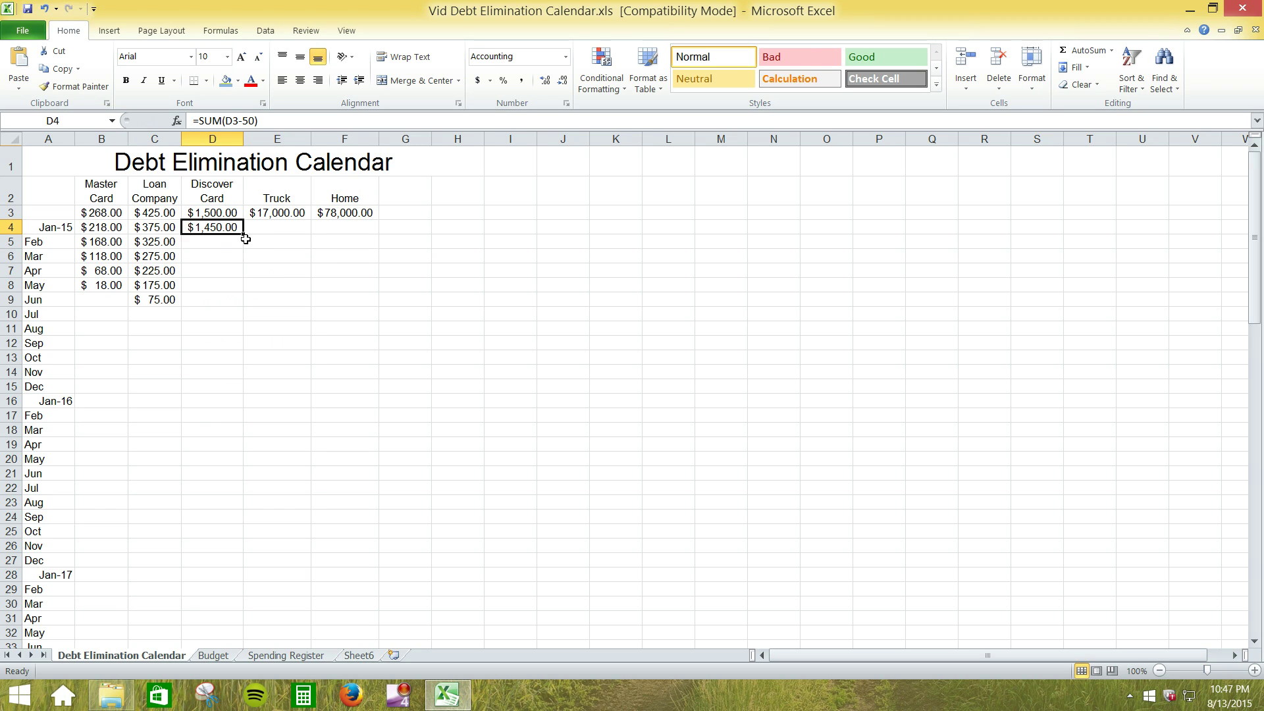
left_click_drag(243, 235, 237, 316)
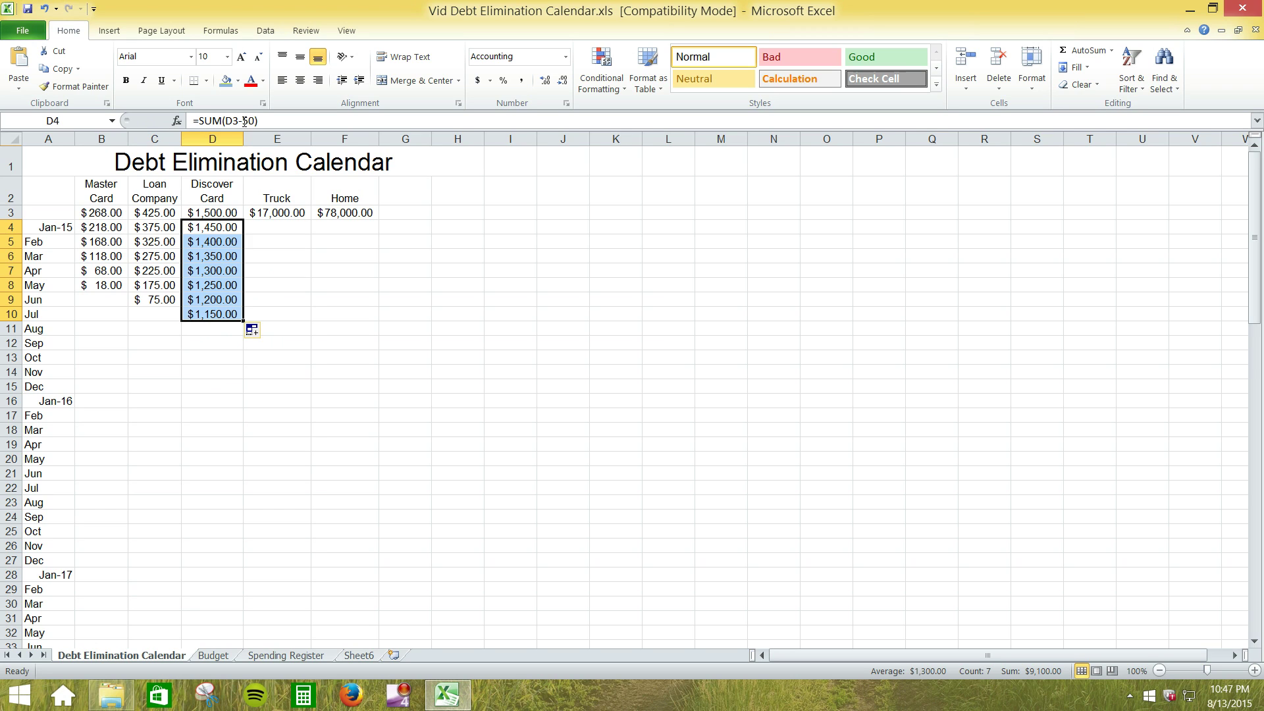
Step: Change the July Discover Card formula in D10 to =SUM(D9-150) and fill it down through January 2016 in D16
left_click(207, 317)
left_click(161, 315)
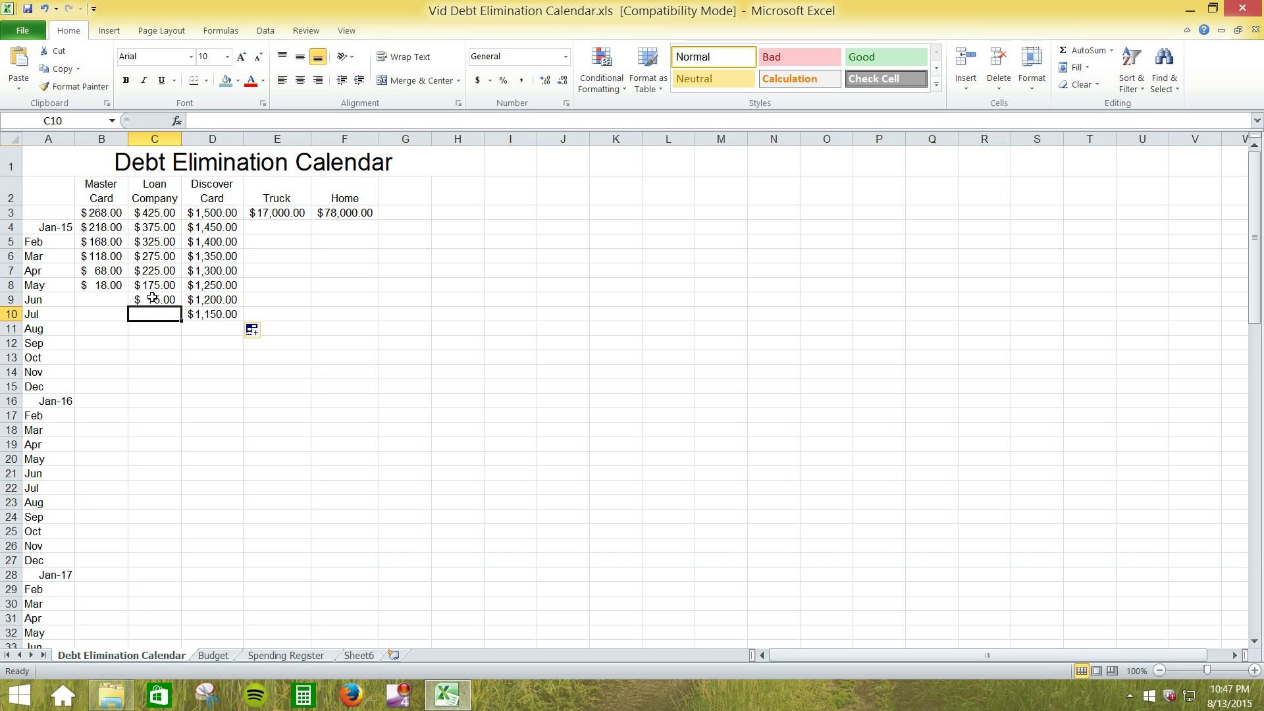
left_click(150, 300)
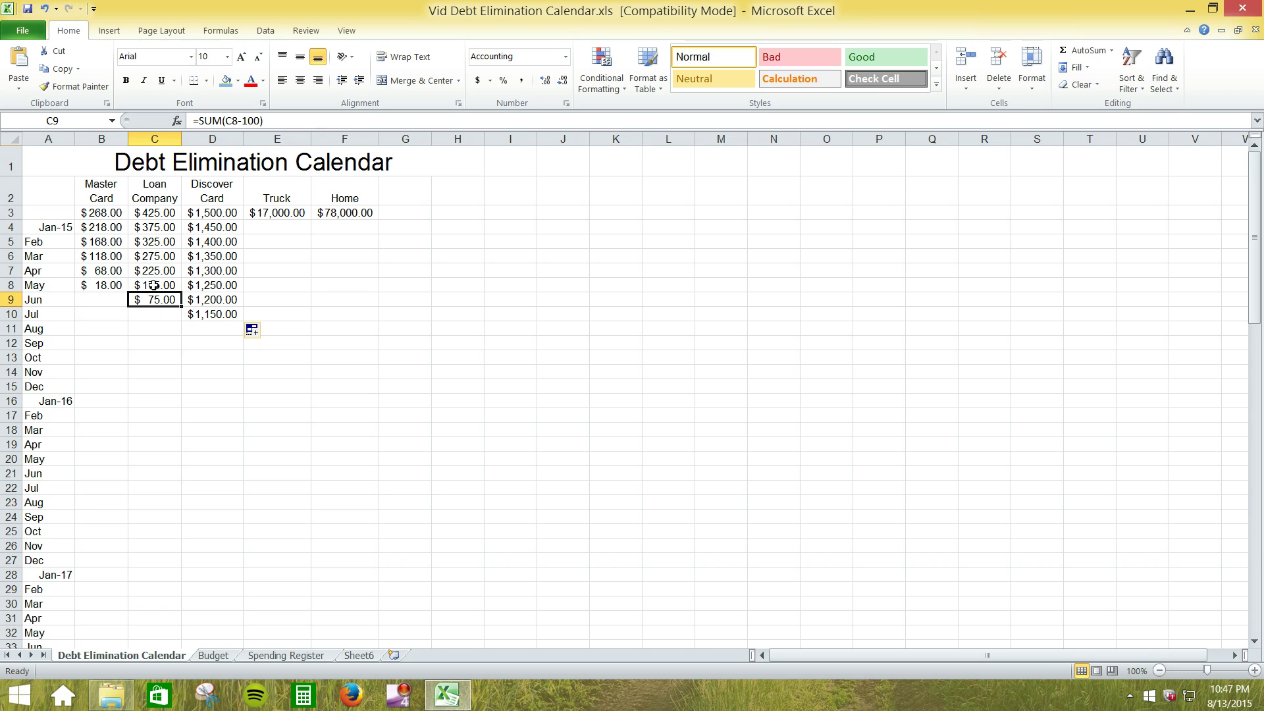
left_click(226, 314)
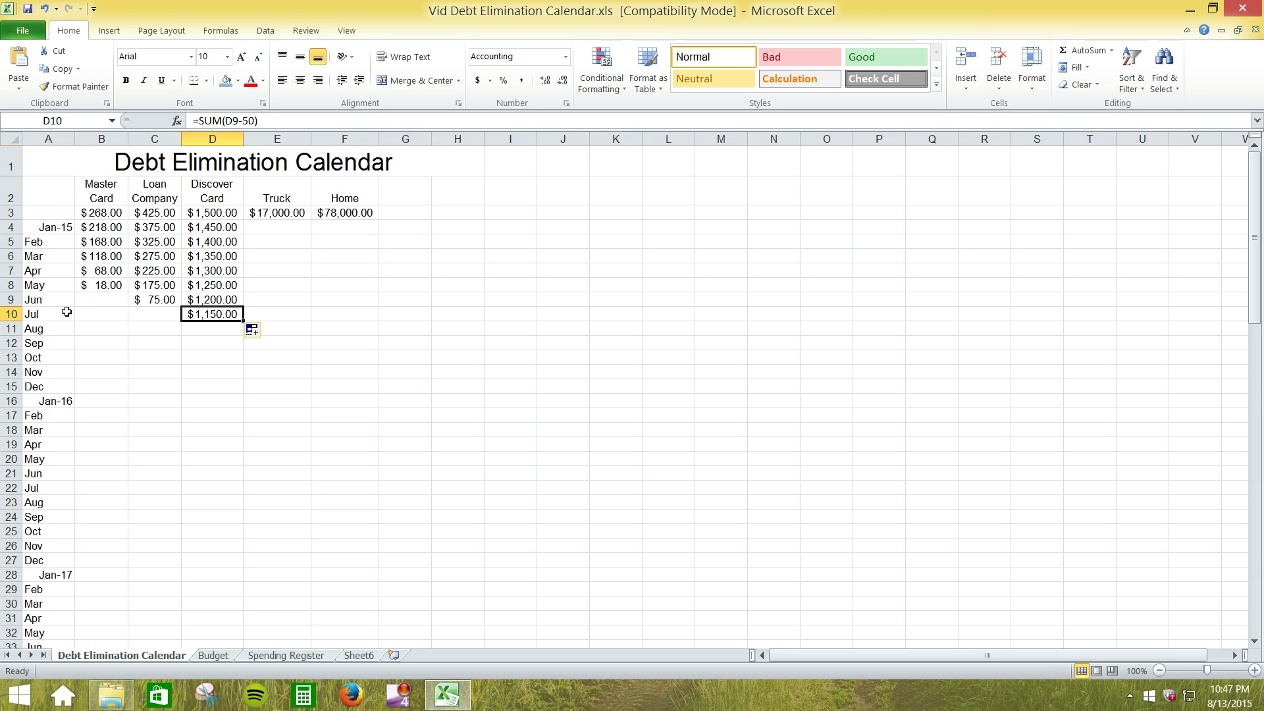
left_click(244, 121)
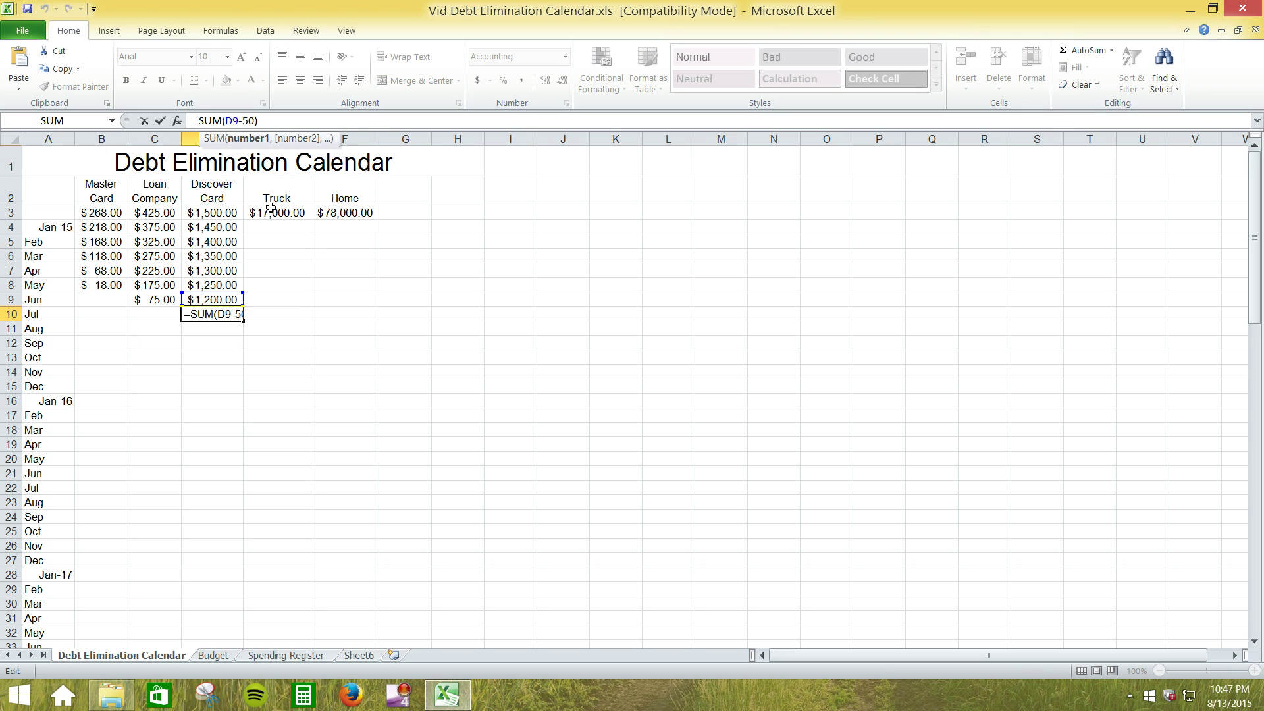
type("1")
key("Return")
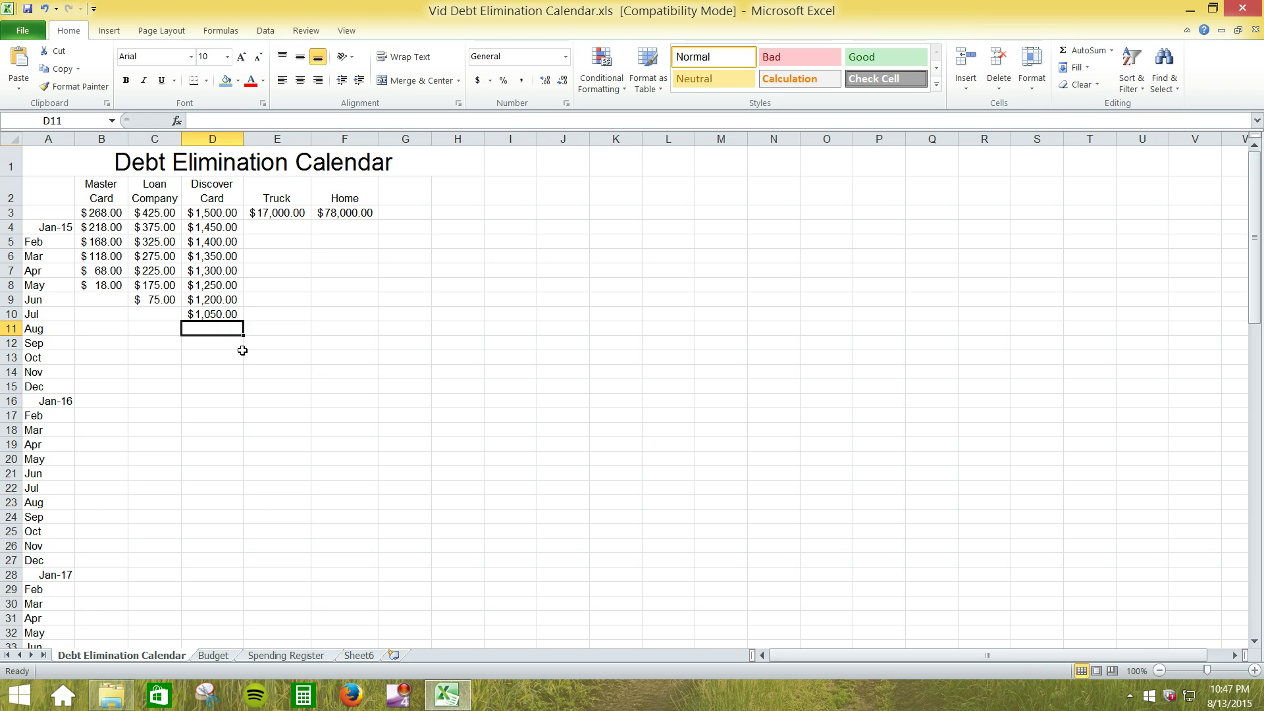
left_click(232, 315)
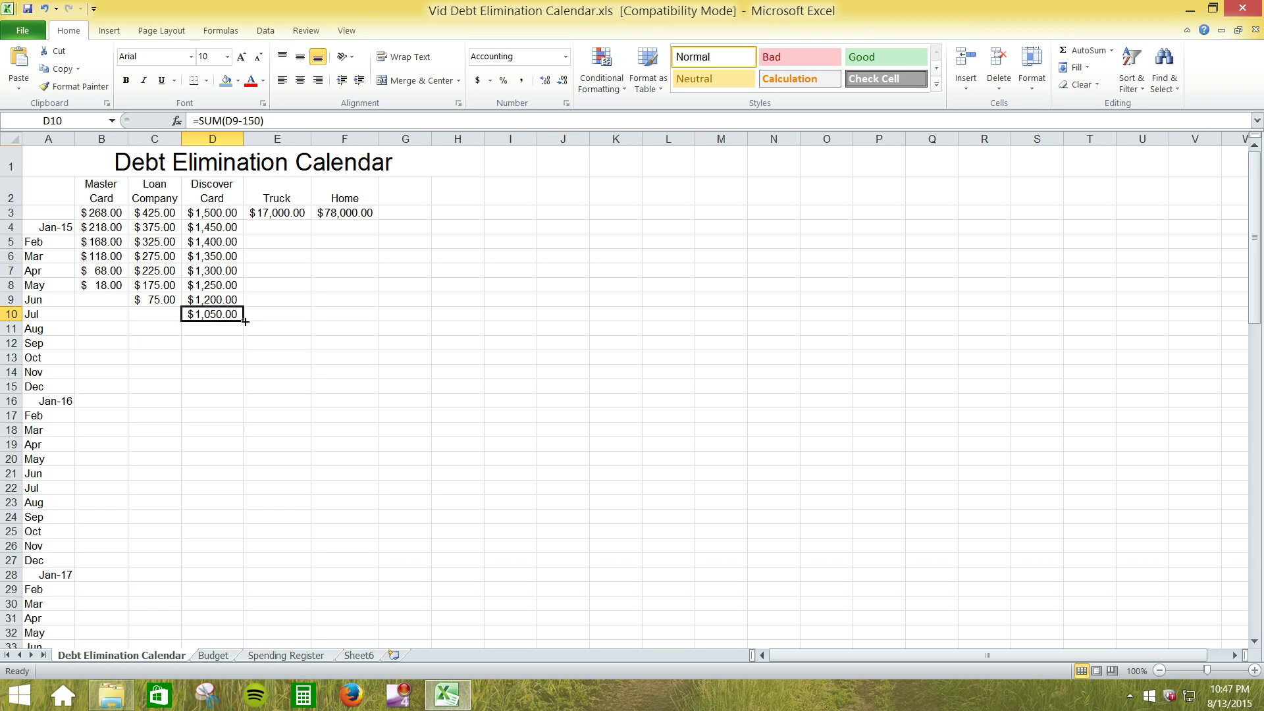
left_click_drag(245, 321, 241, 406)
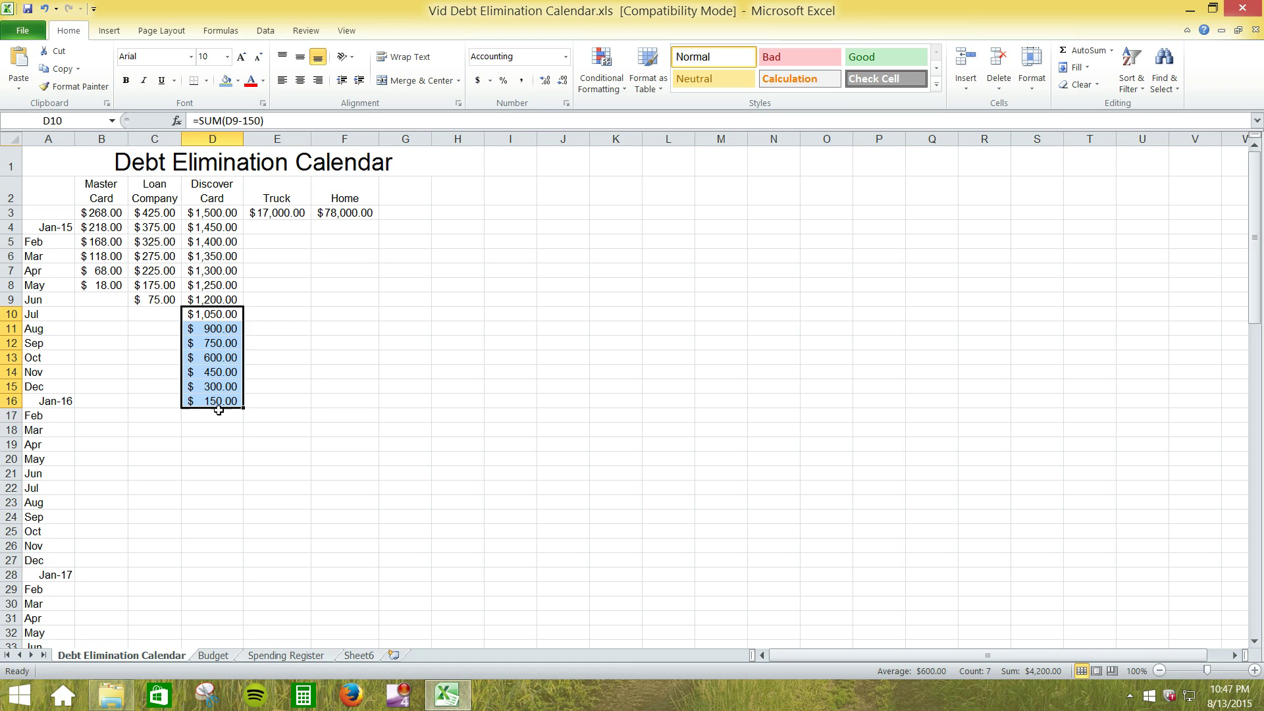
left_click(56, 402)
left_click(216, 401)
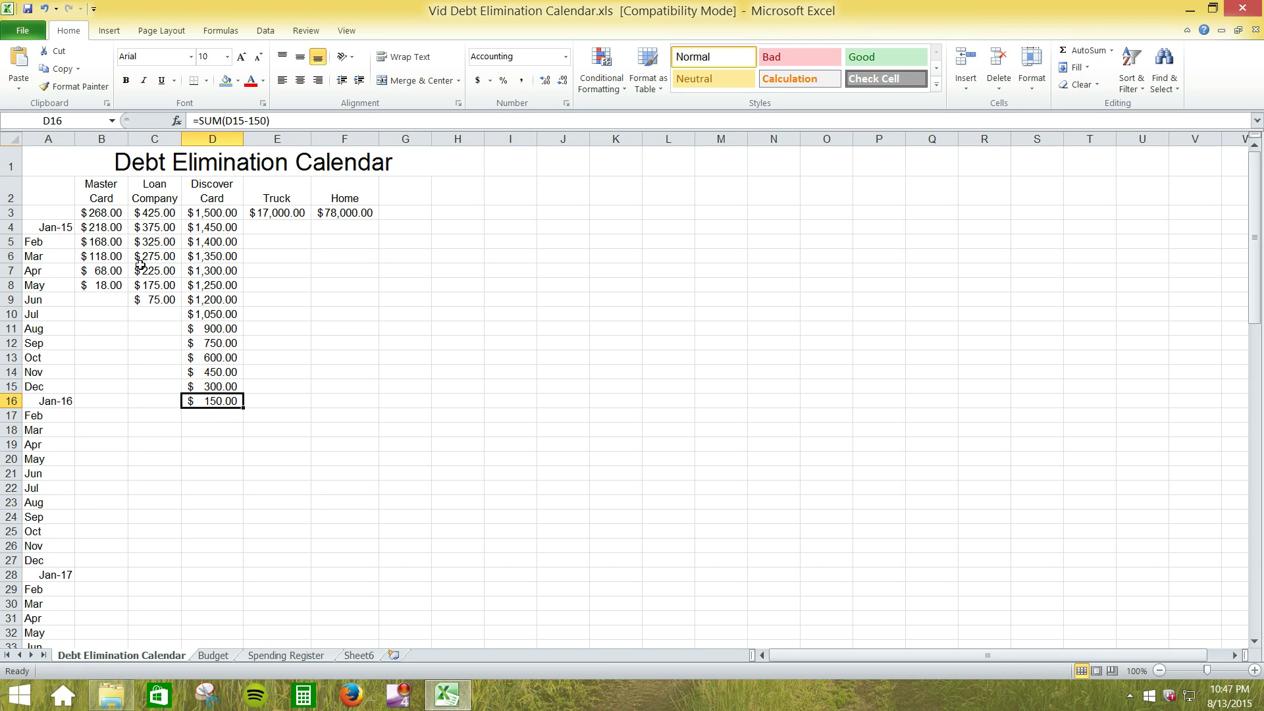
left_click(113, 256)
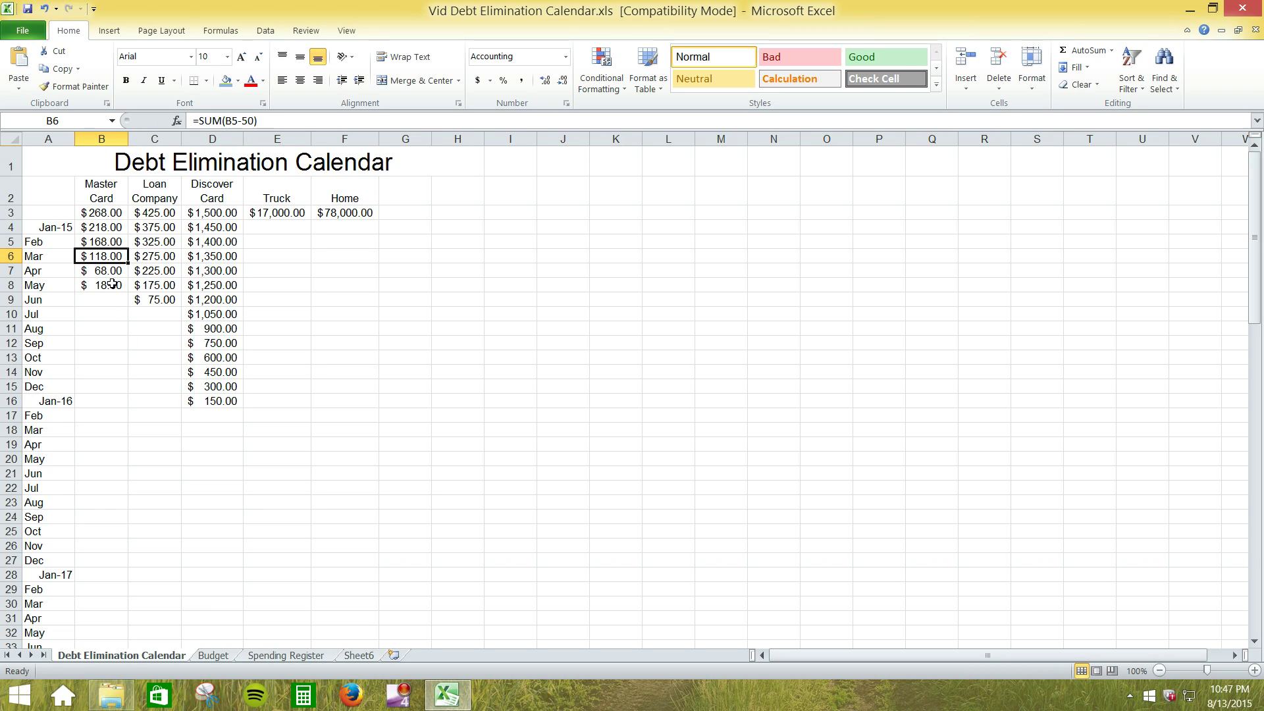
left_click(160, 295)
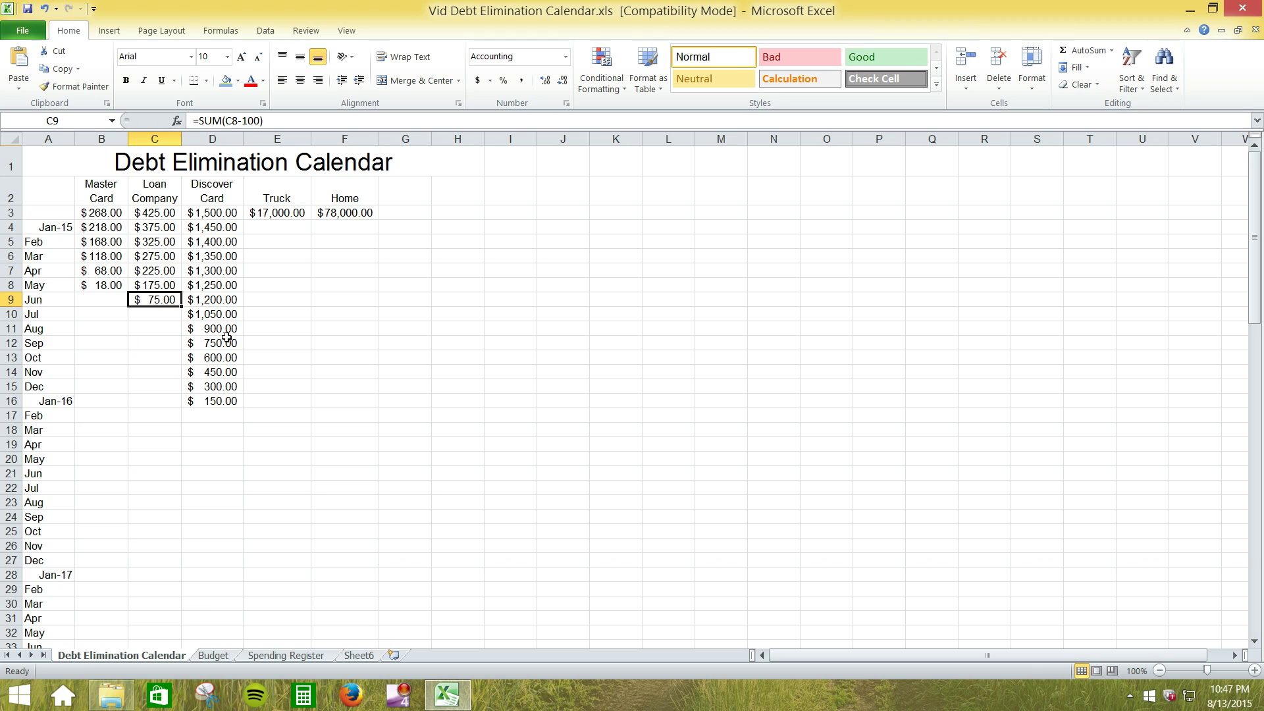
left_click(227, 386)
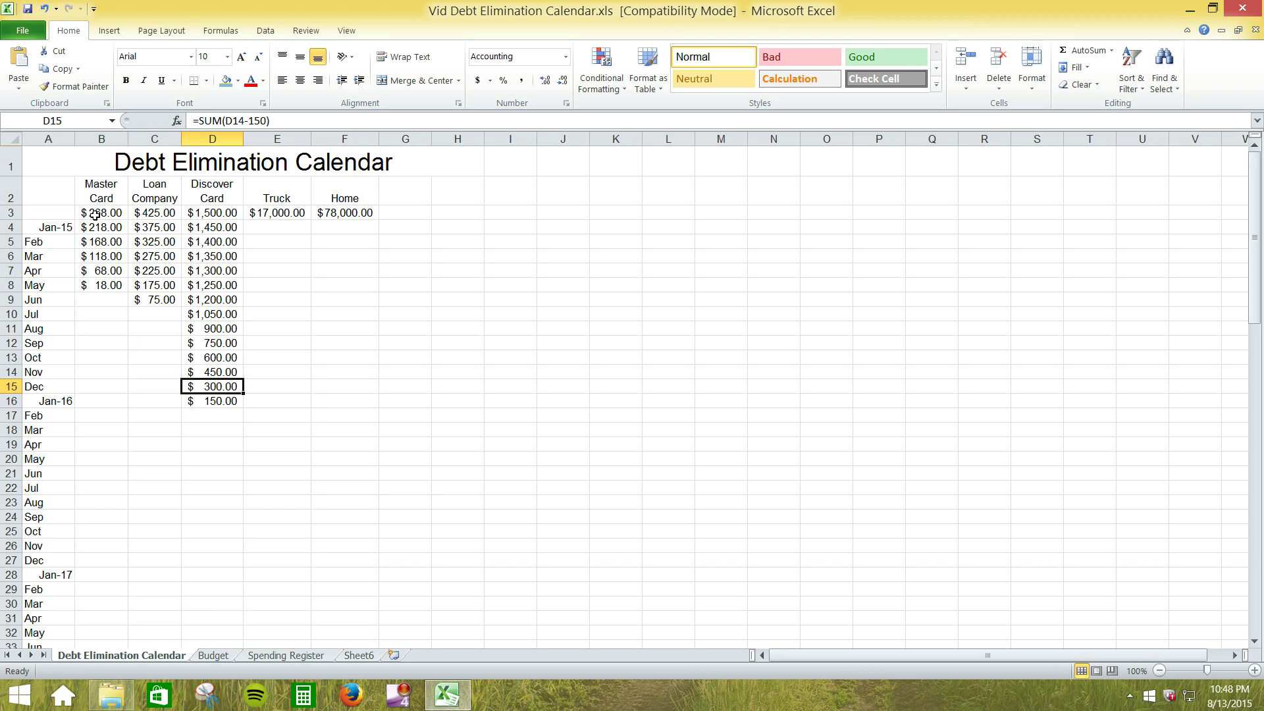
Step: Enter =SUM(E3-250) in E4 under Truck and fill the formula down through February 2016 in E17
left_click(278, 228)
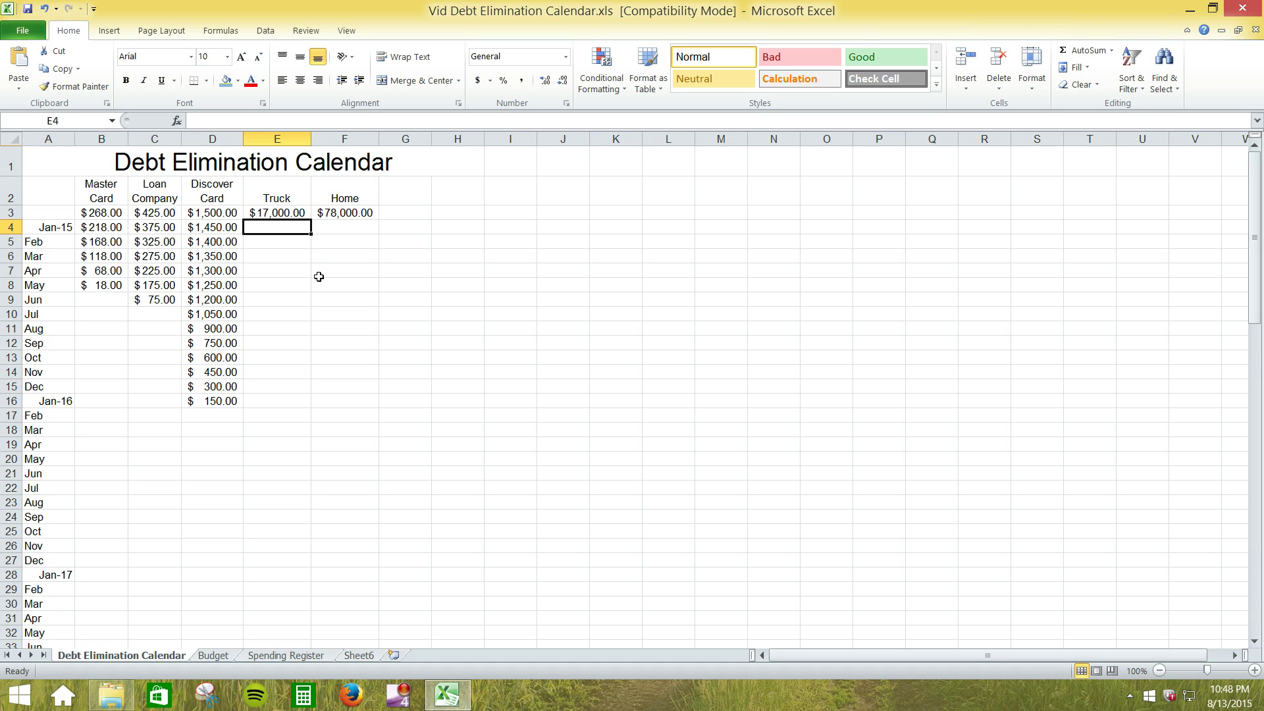
type("=su")
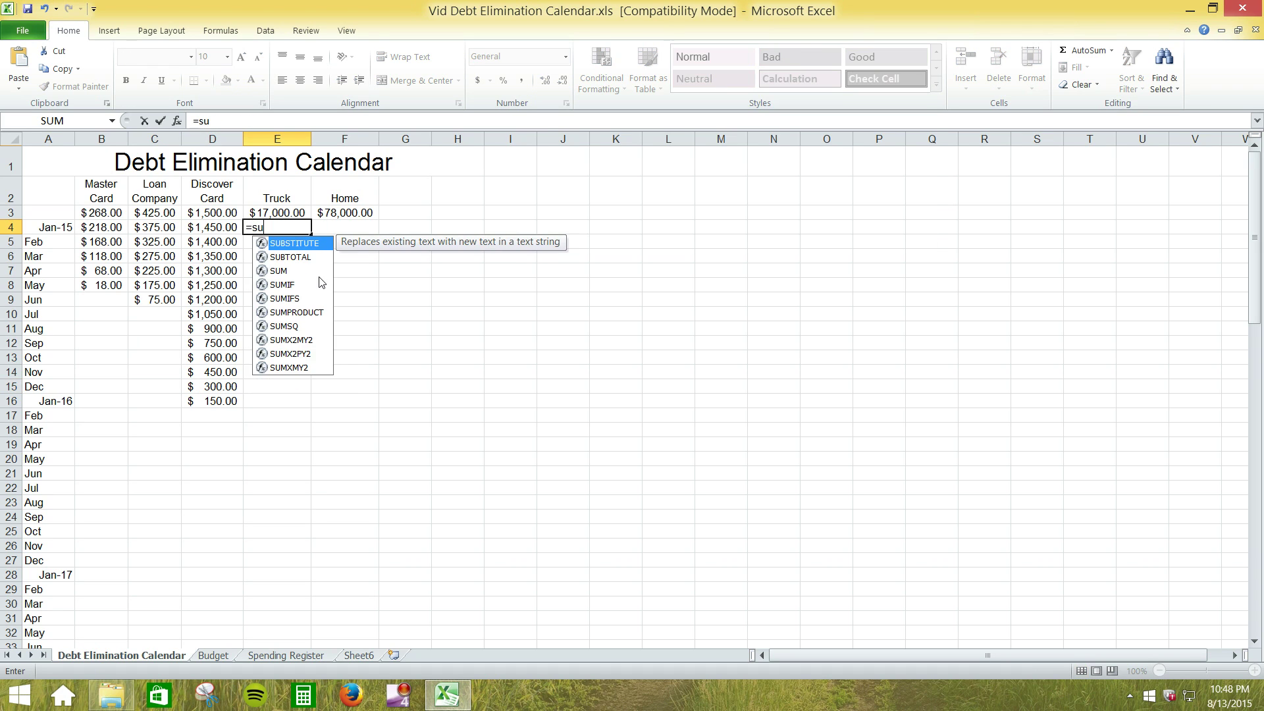
type("m(")
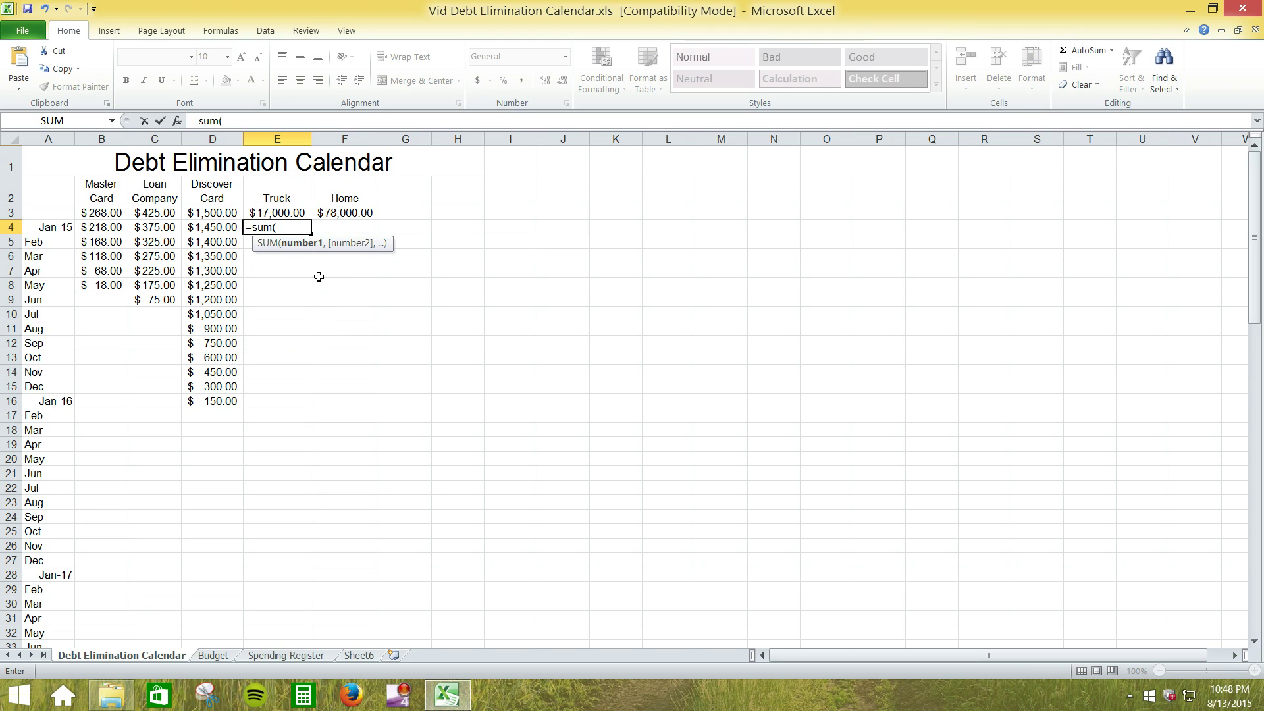
type("e")
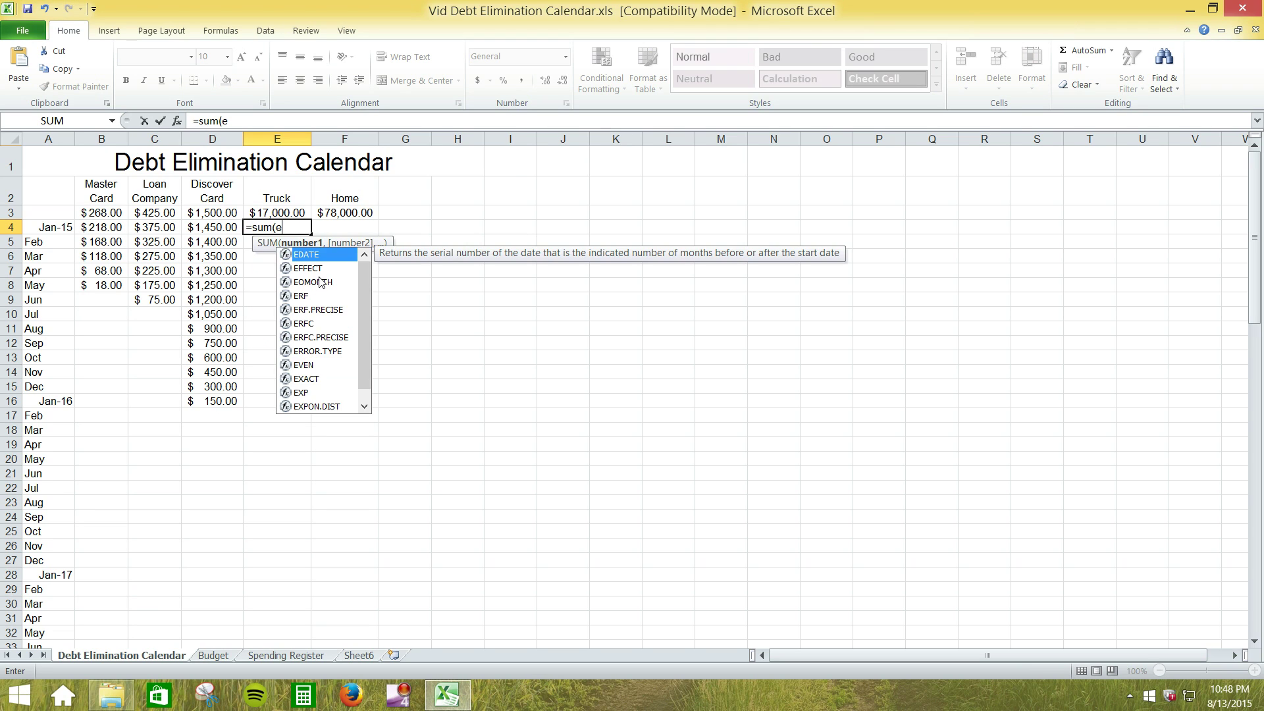
type("3-")
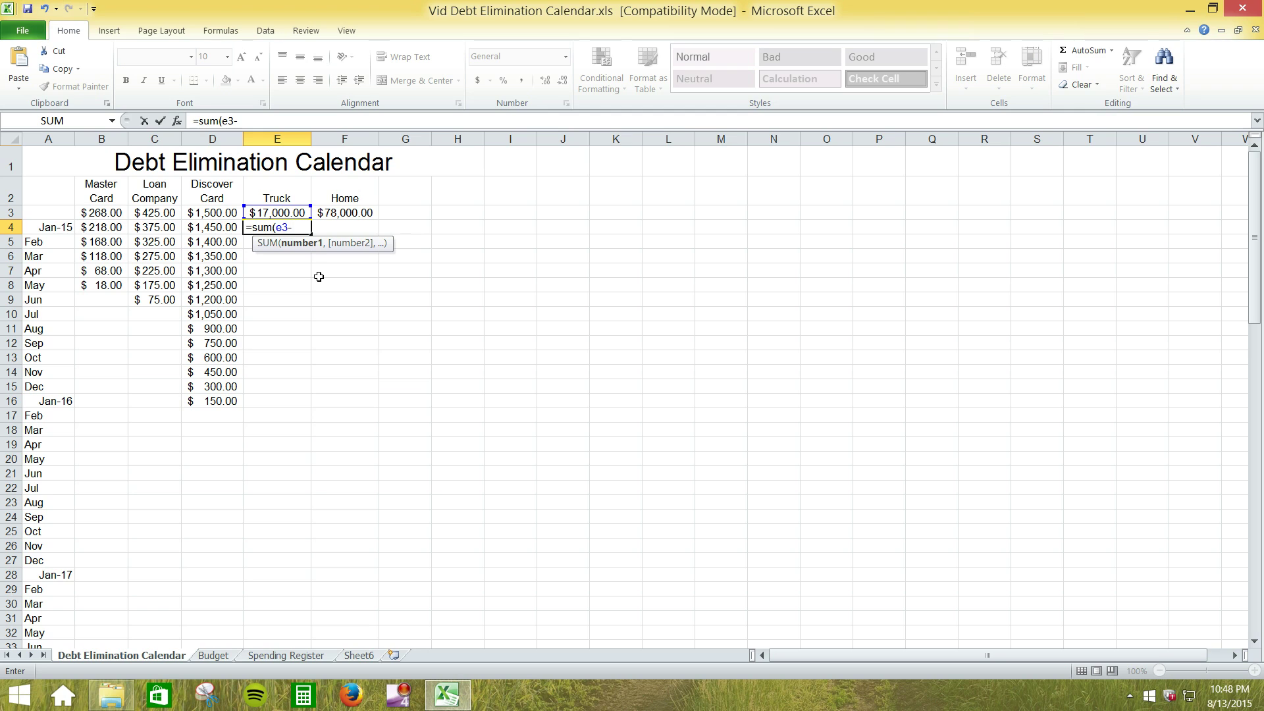
type("250")
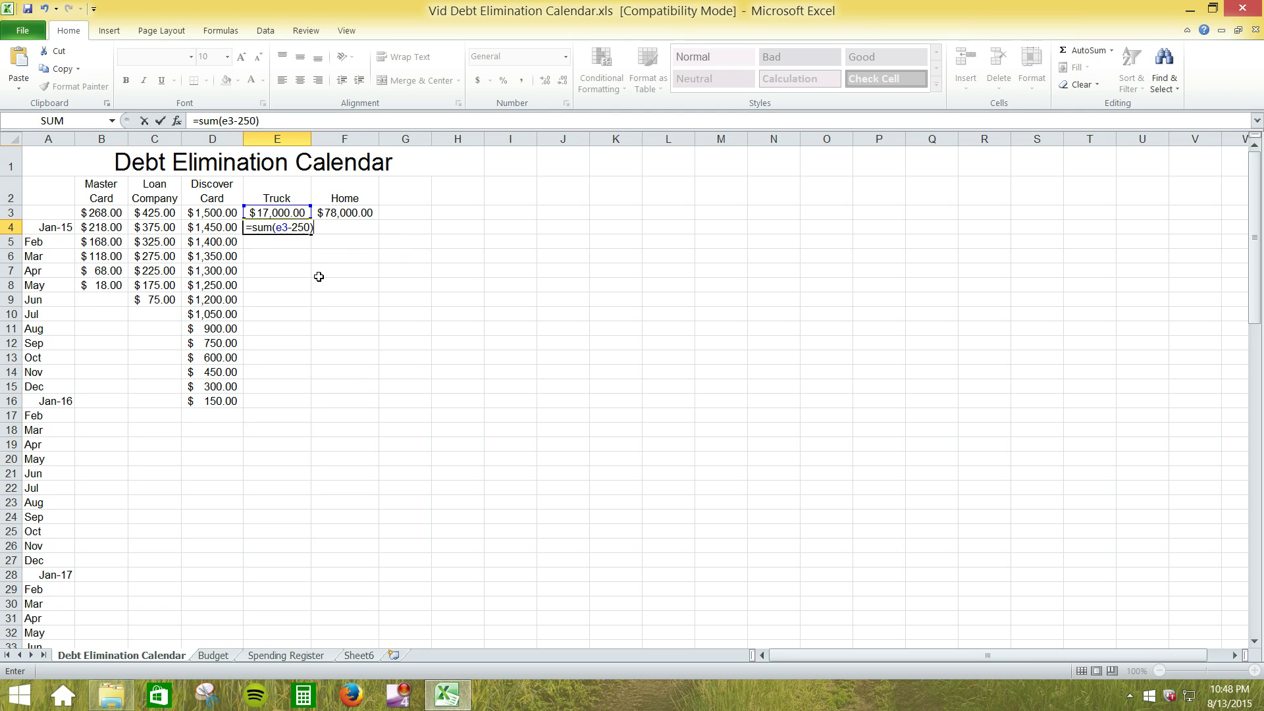
key("Return")
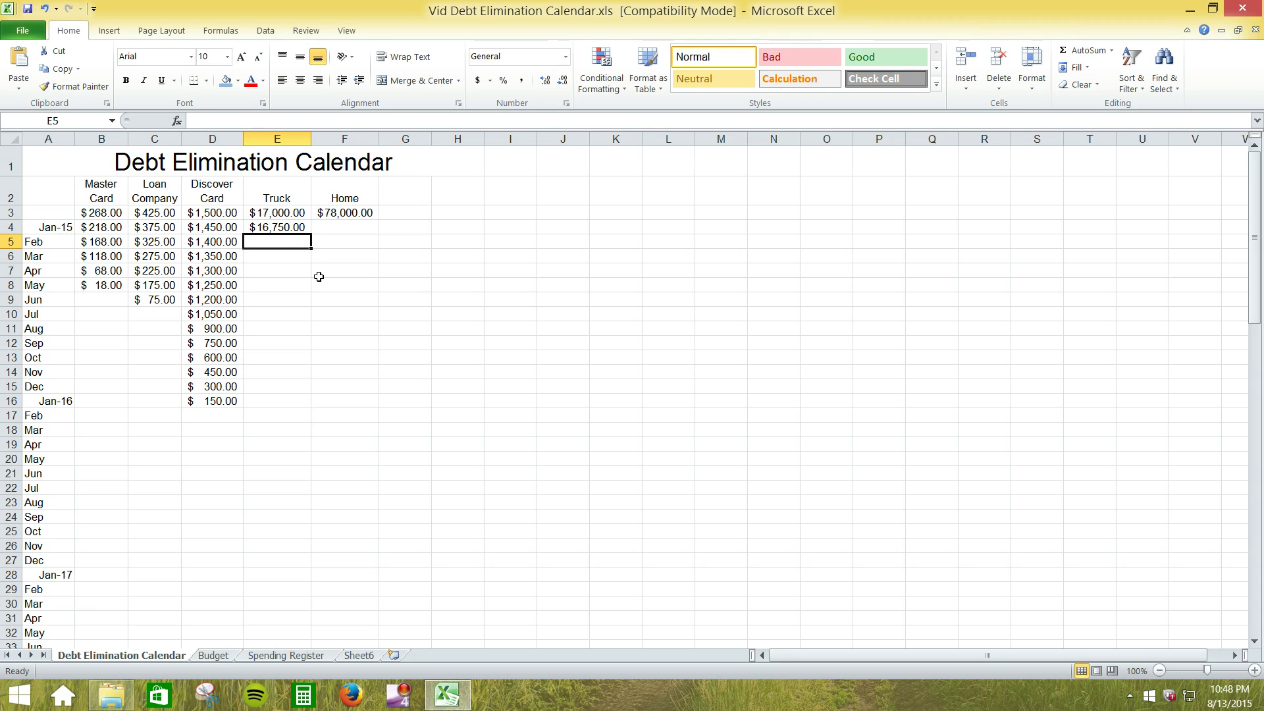
left_click(294, 228)
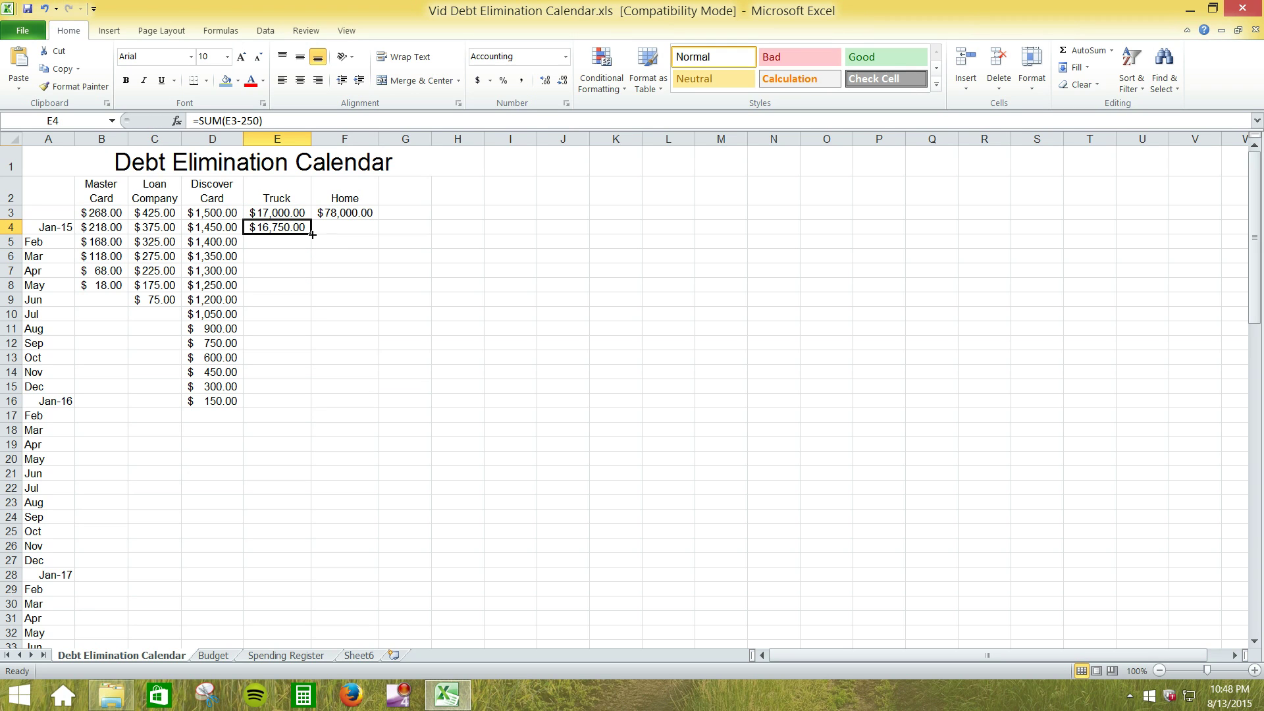
left_click_drag(312, 235, 306, 419)
Step: Change the February 2016 Truck formula in E17 to =SUM(E16-400), adding the 150 dollar Discover Card payment
left_click(224, 401)
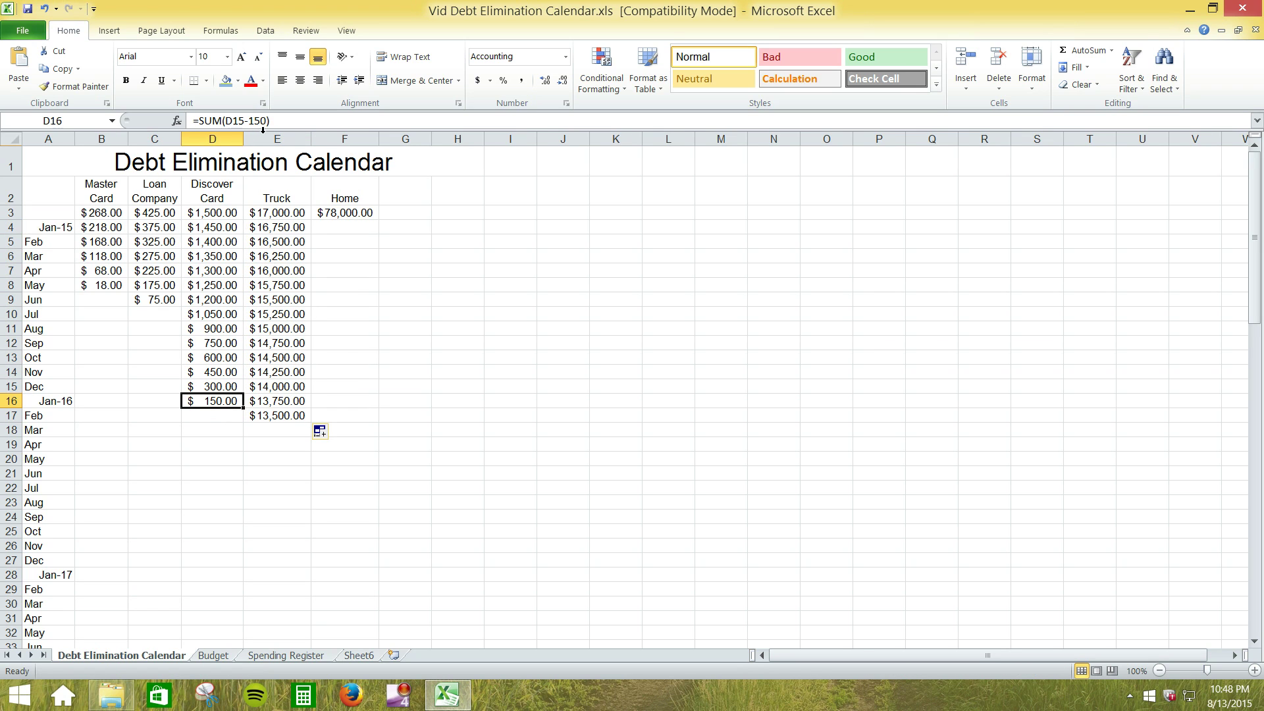
left_click(214, 416)
left_click(289, 417)
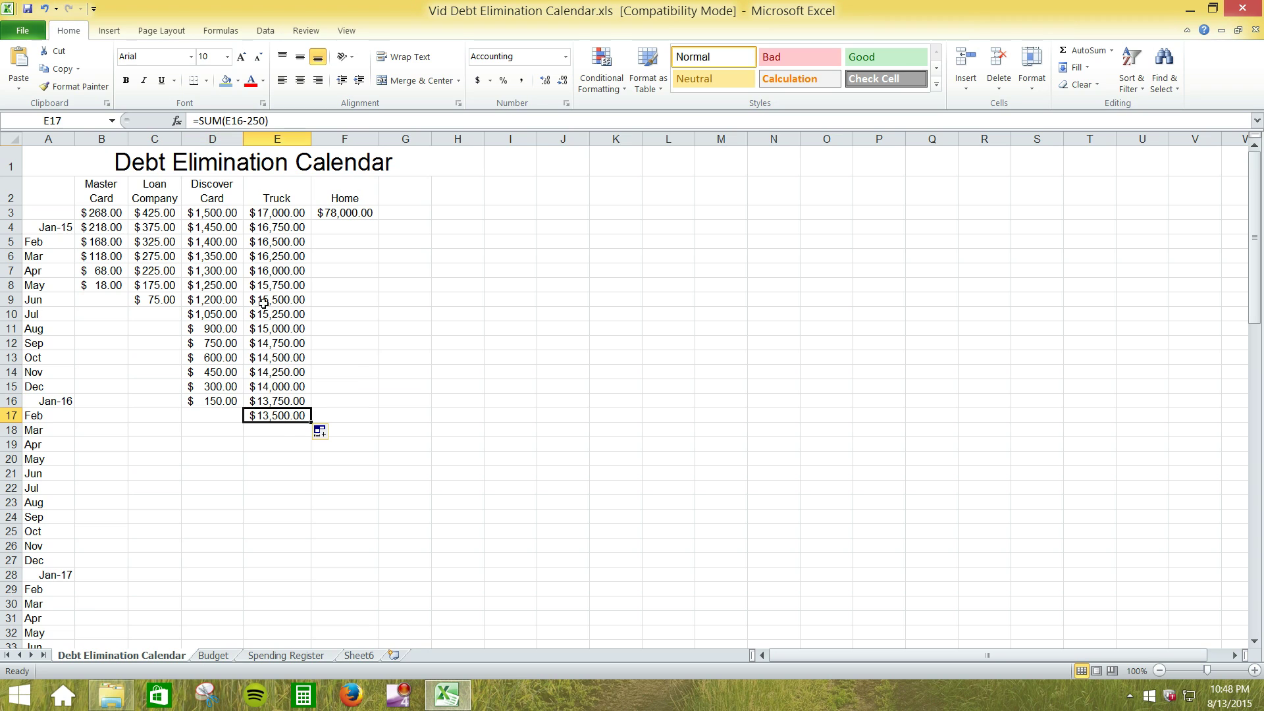
left_click_drag(248, 123, 266, 123)
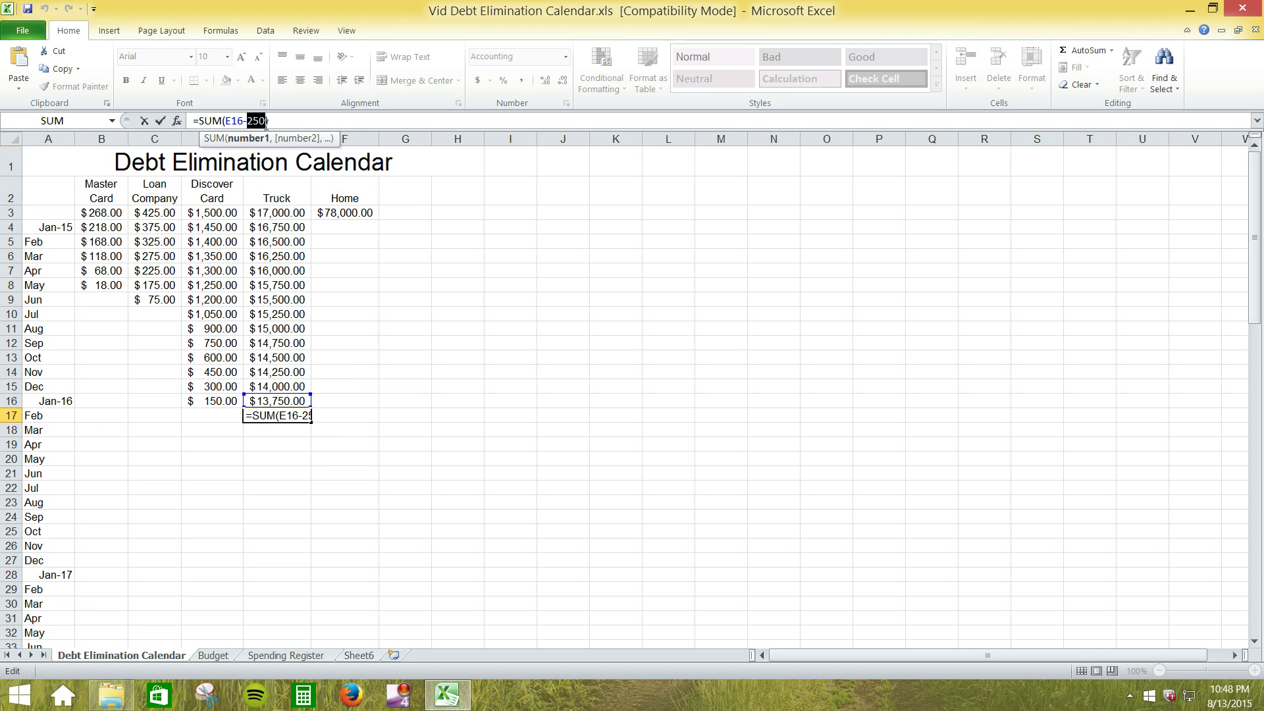
type("400")
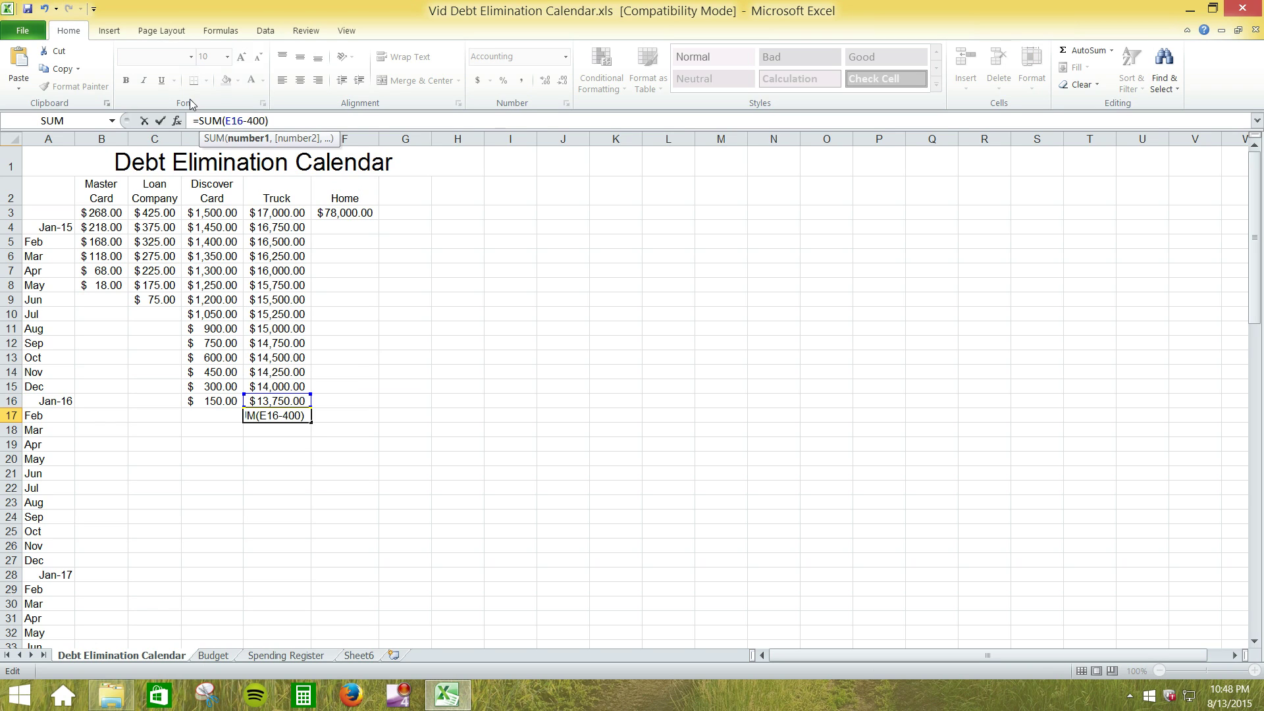
key("Return")
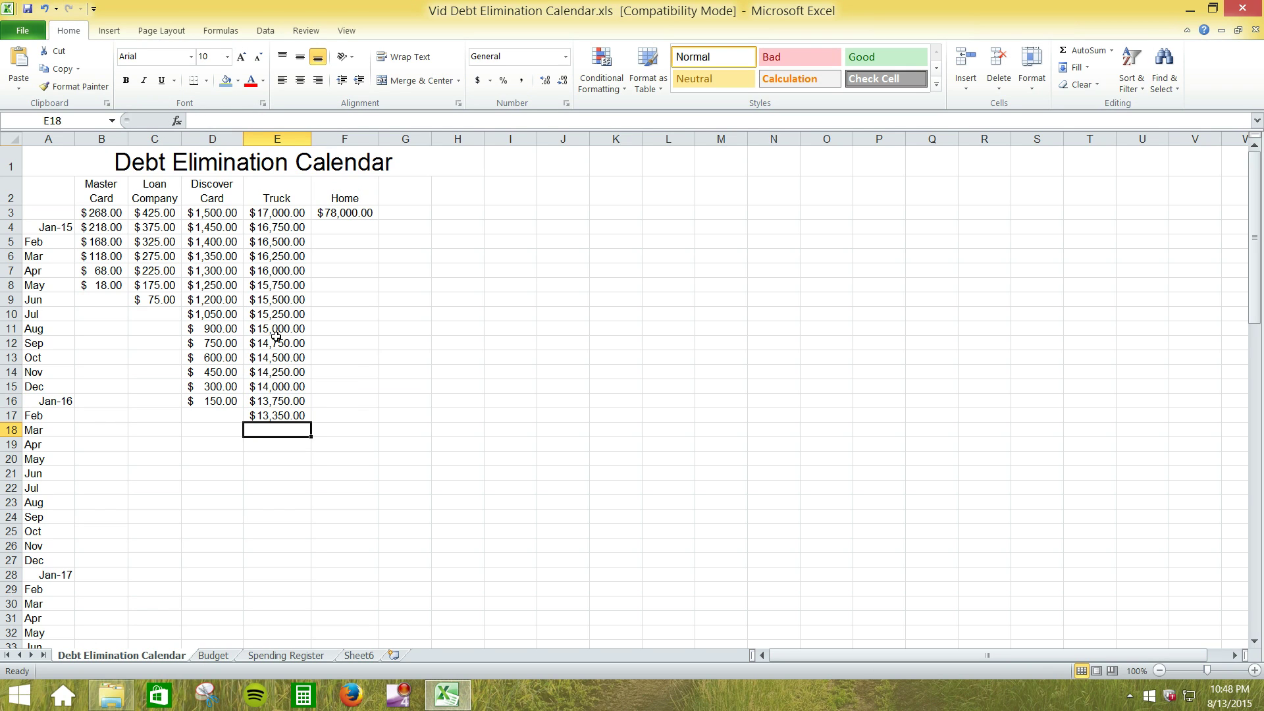
Step: Fill the Truck formula from E17 down through November 2018 in E50
left_click(285, 416)
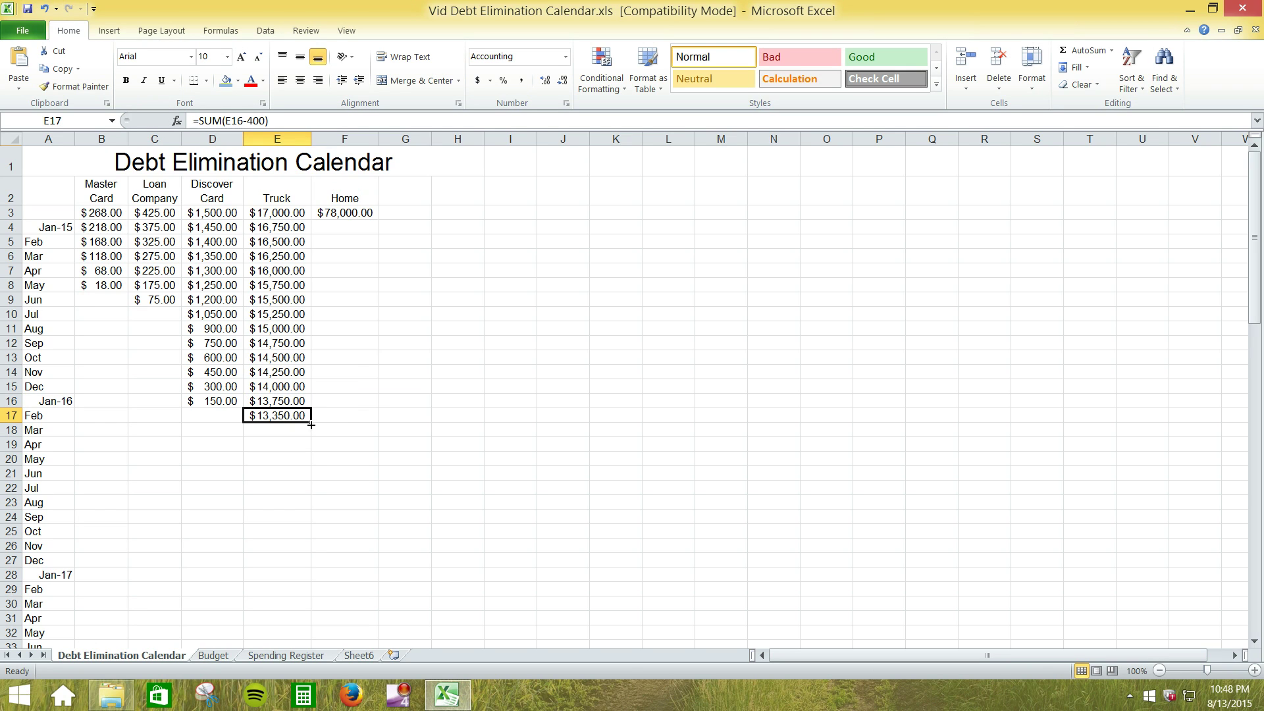
left_click_drag(311, 425, 316, 599)
scroll(322, 566, "down", 5)
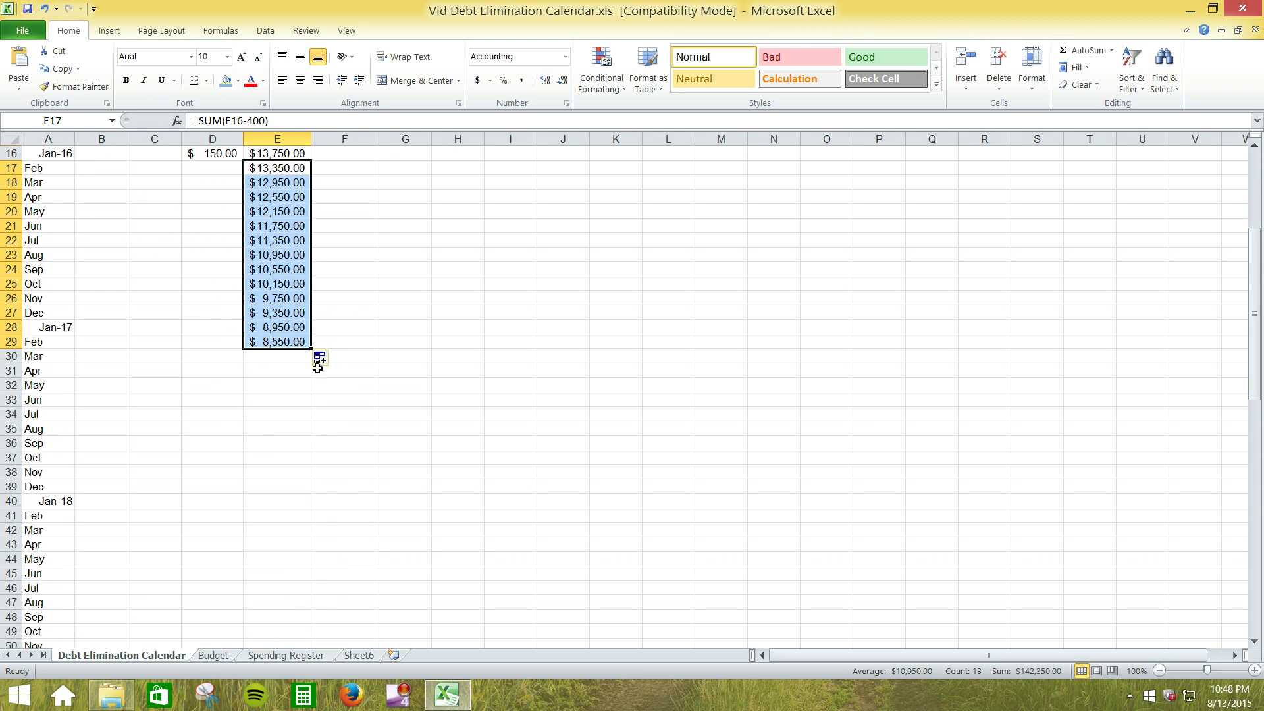
left_click_drag(311, 348, 313, 561)
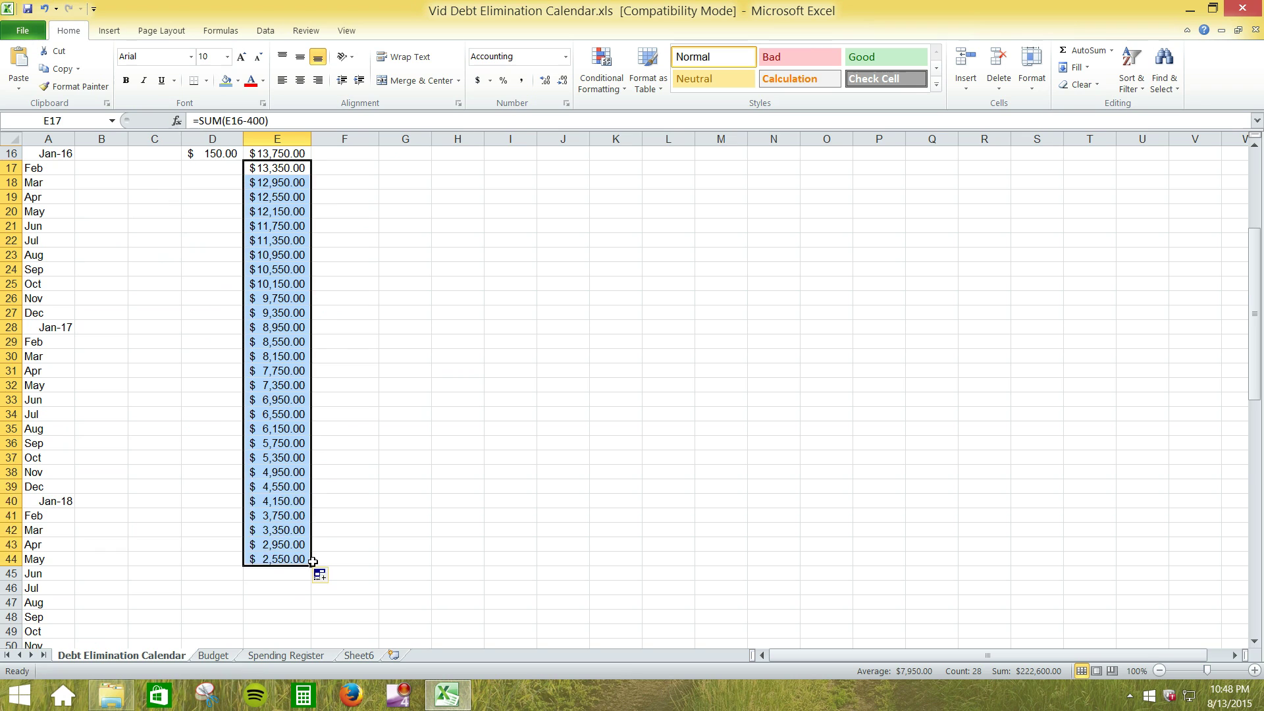
scroll(315, 566, "down", 5)
left_click_drag(311, 348, 310, 436)
Step: Enter =SUM(F3-550) in F4 under Home for January 2015
scroll(333, 459, "up", 7)
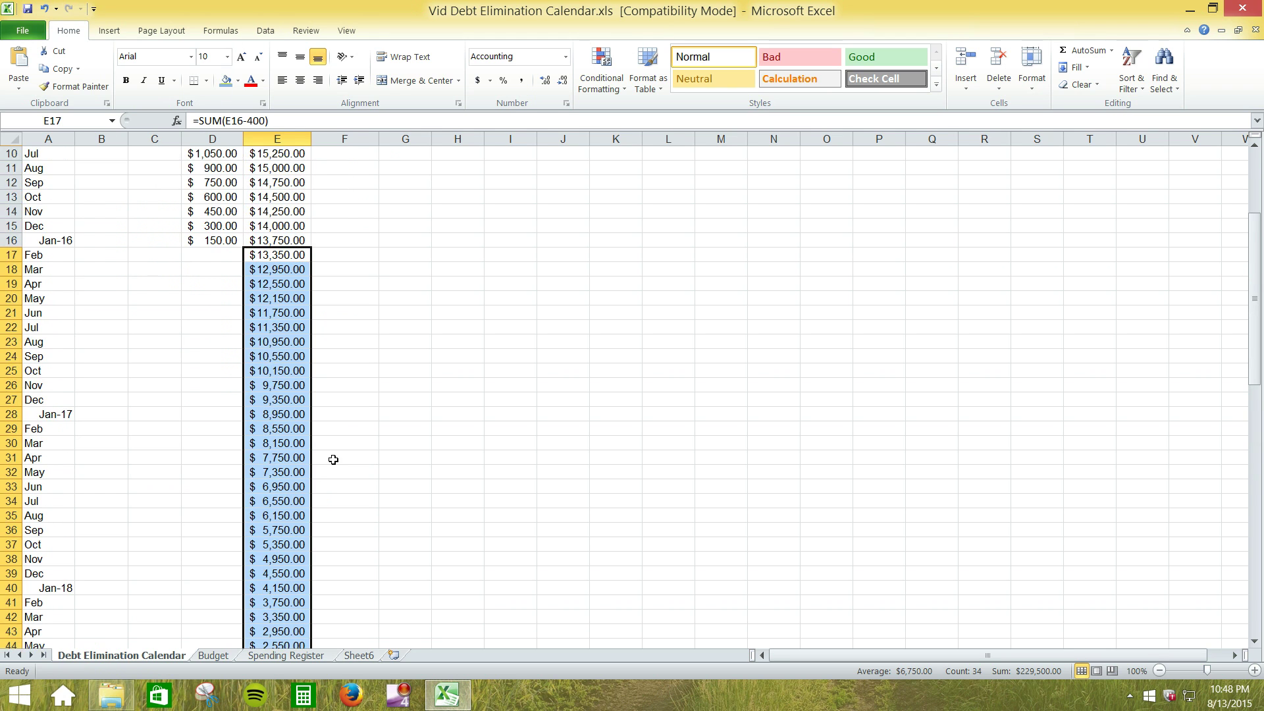
scroll(333, 460, "up", 1)
scroll(334, 459, "down", 8)
scroll(333, 460, "up", 6)
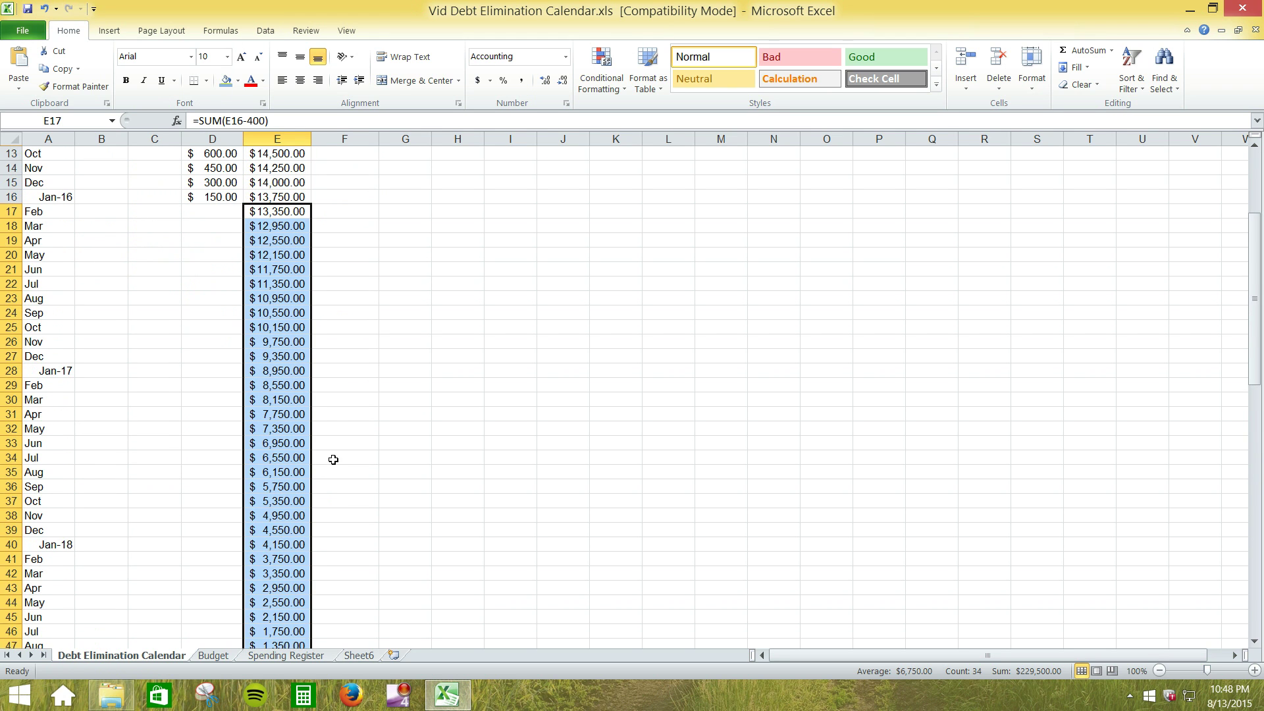
scroll(333, 460, "down", 5)
scroll(333, 460, "up", 9)
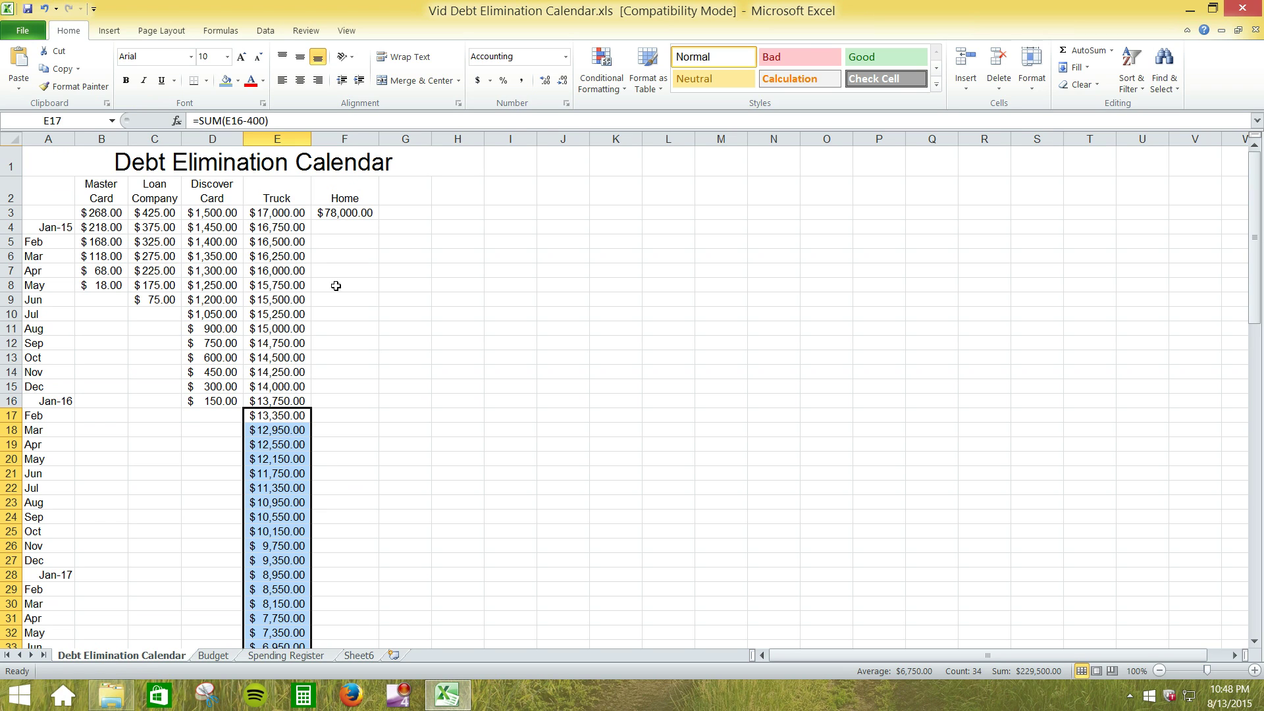
left_click(347, 228)
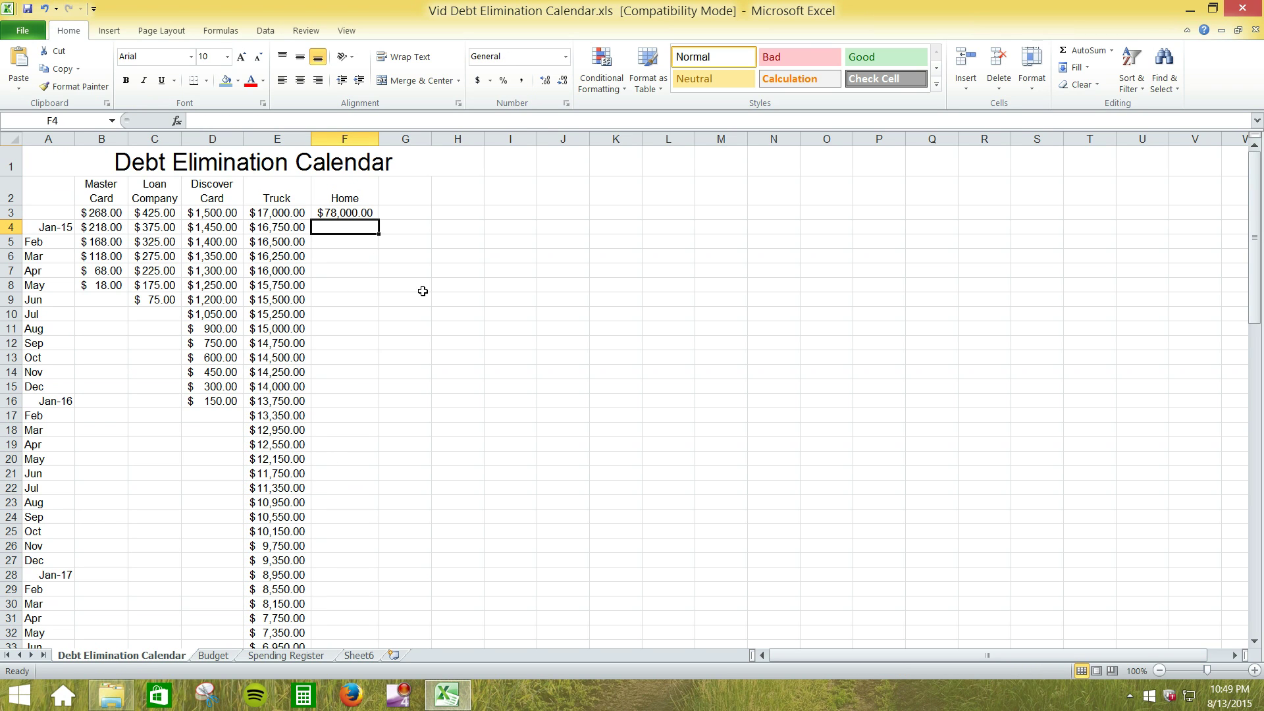
type("=sum")
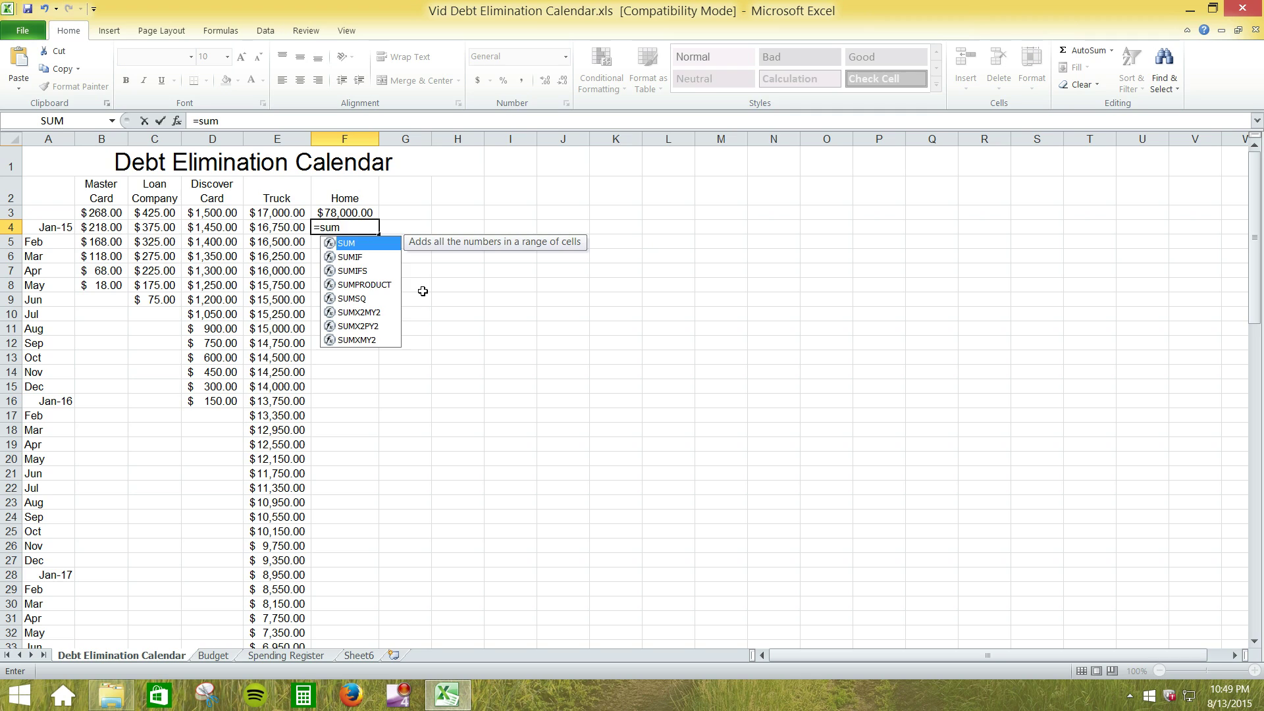
type("(")
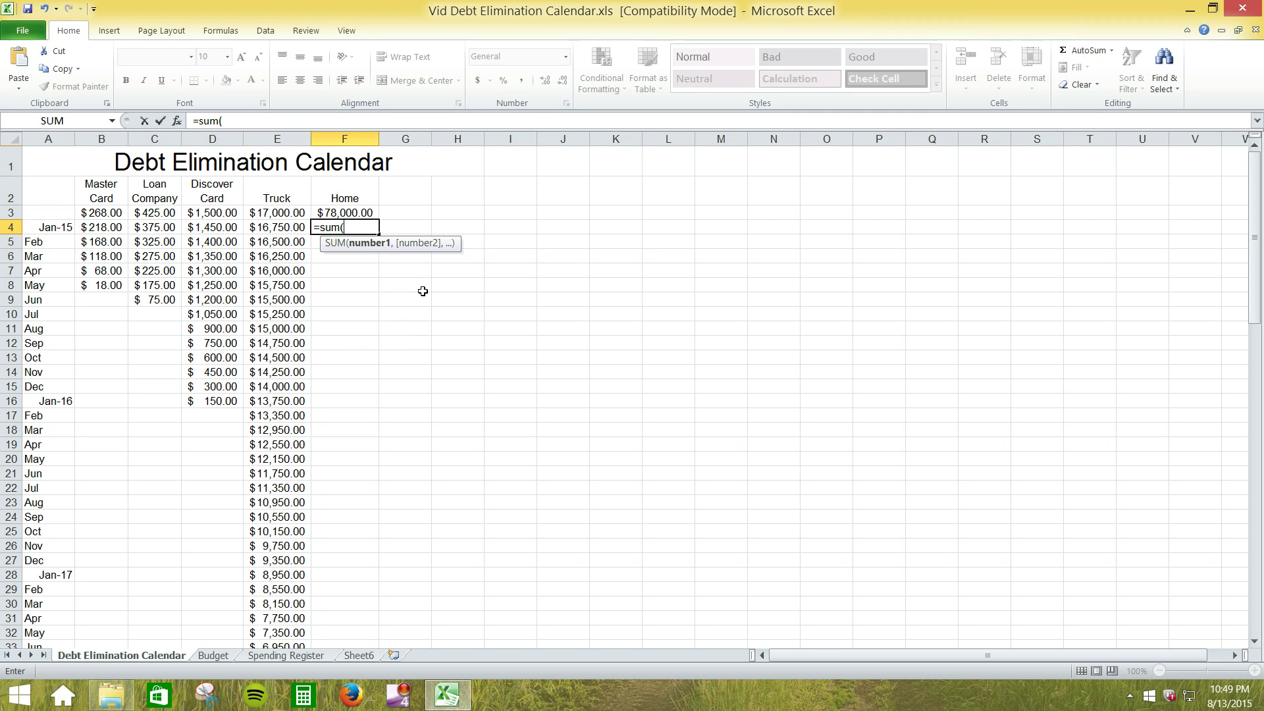
type("550")
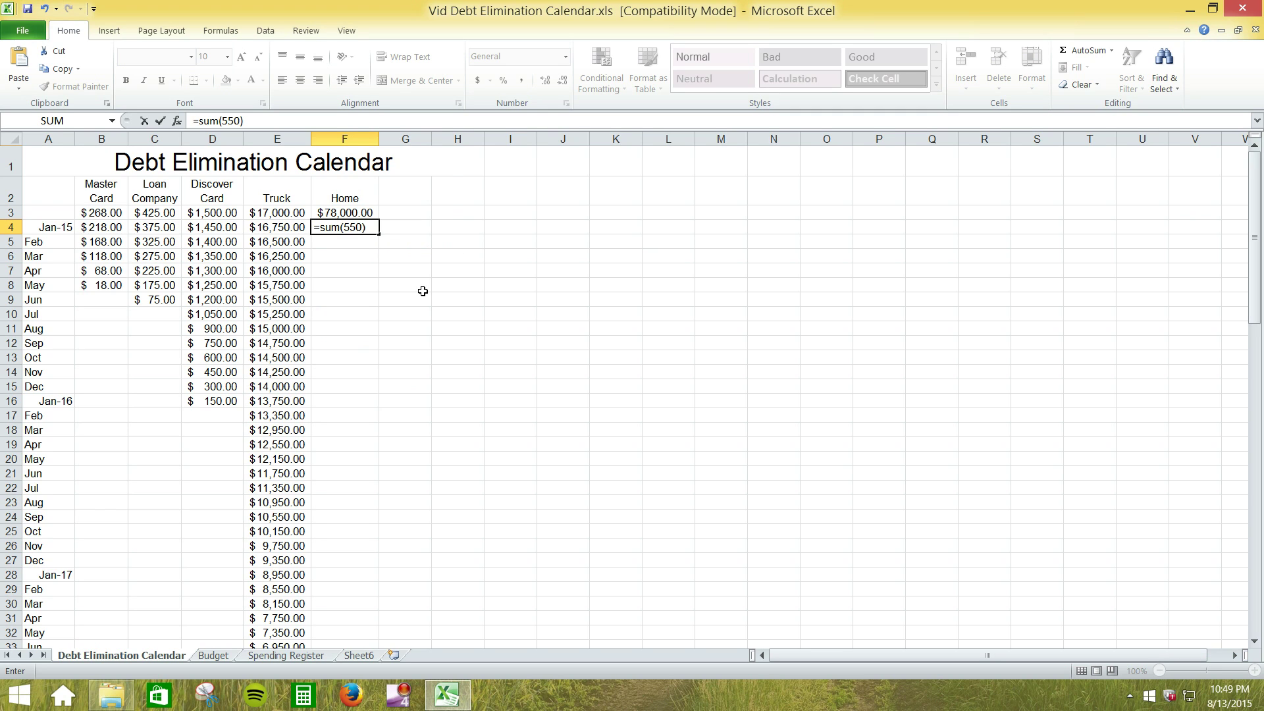
key("BackSpace")
key("BackSpace")
key("BackSpace")
key("BackSpace")
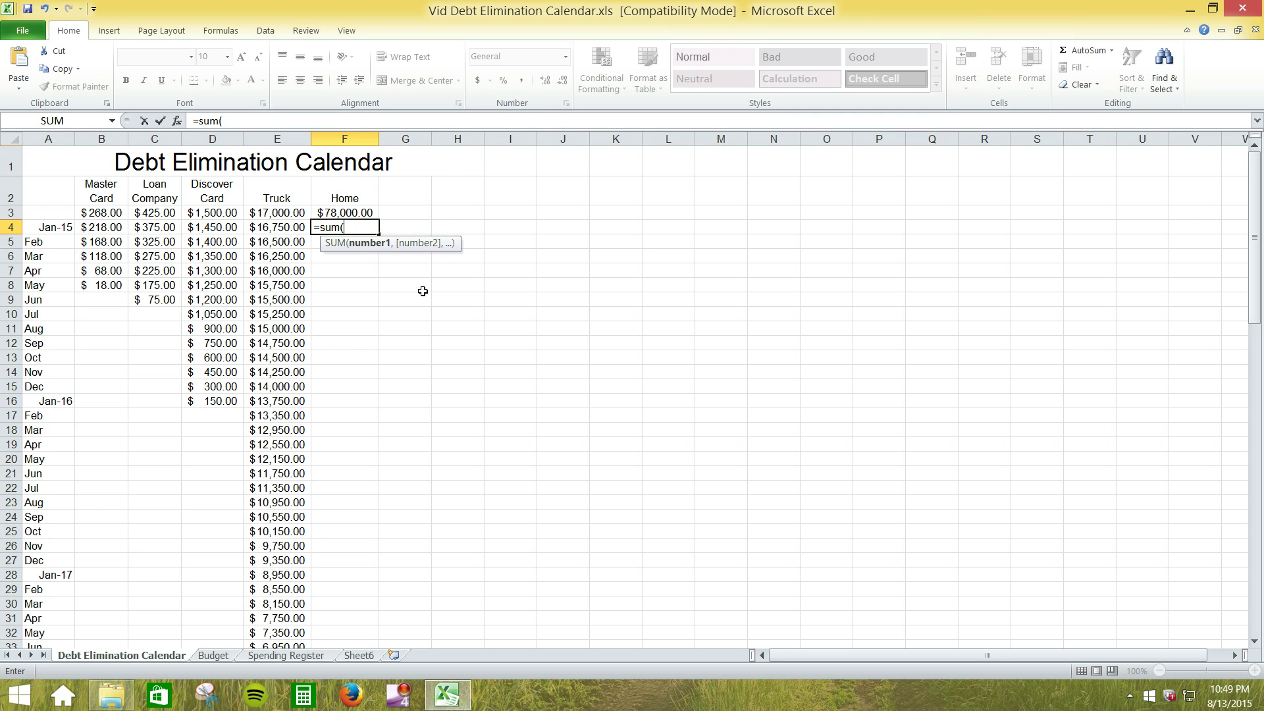
type("f")
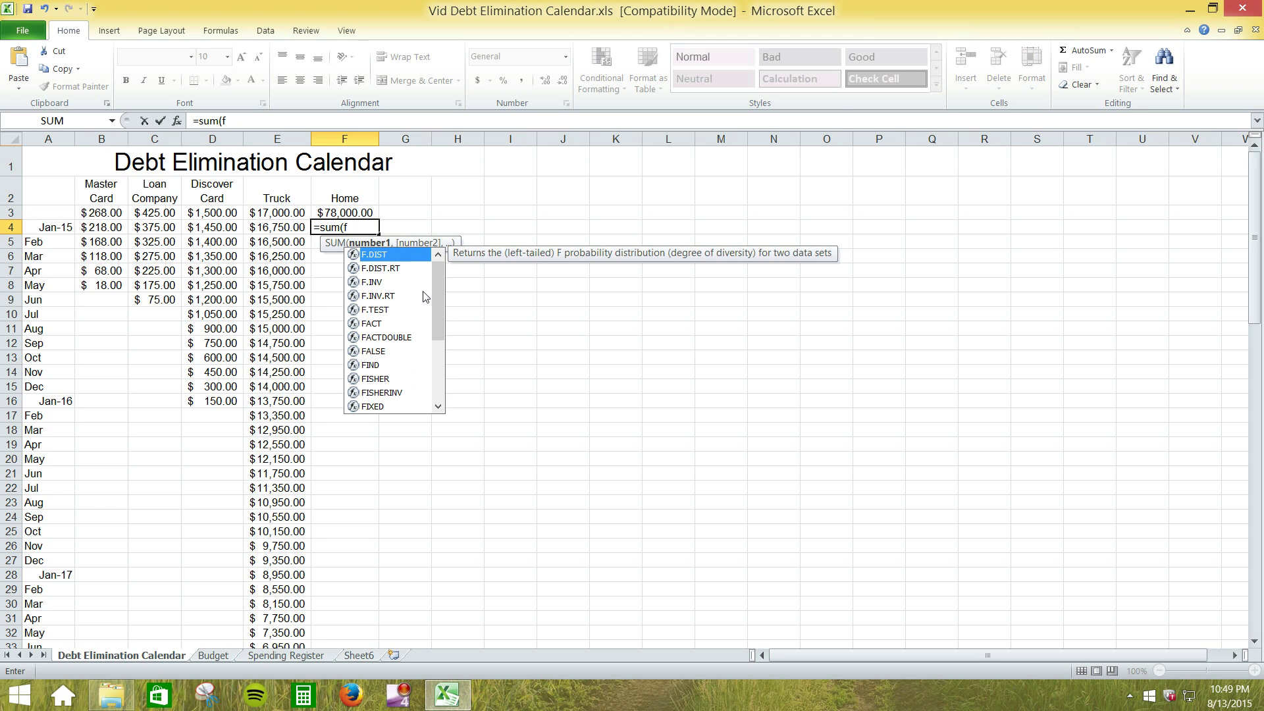
type("3")
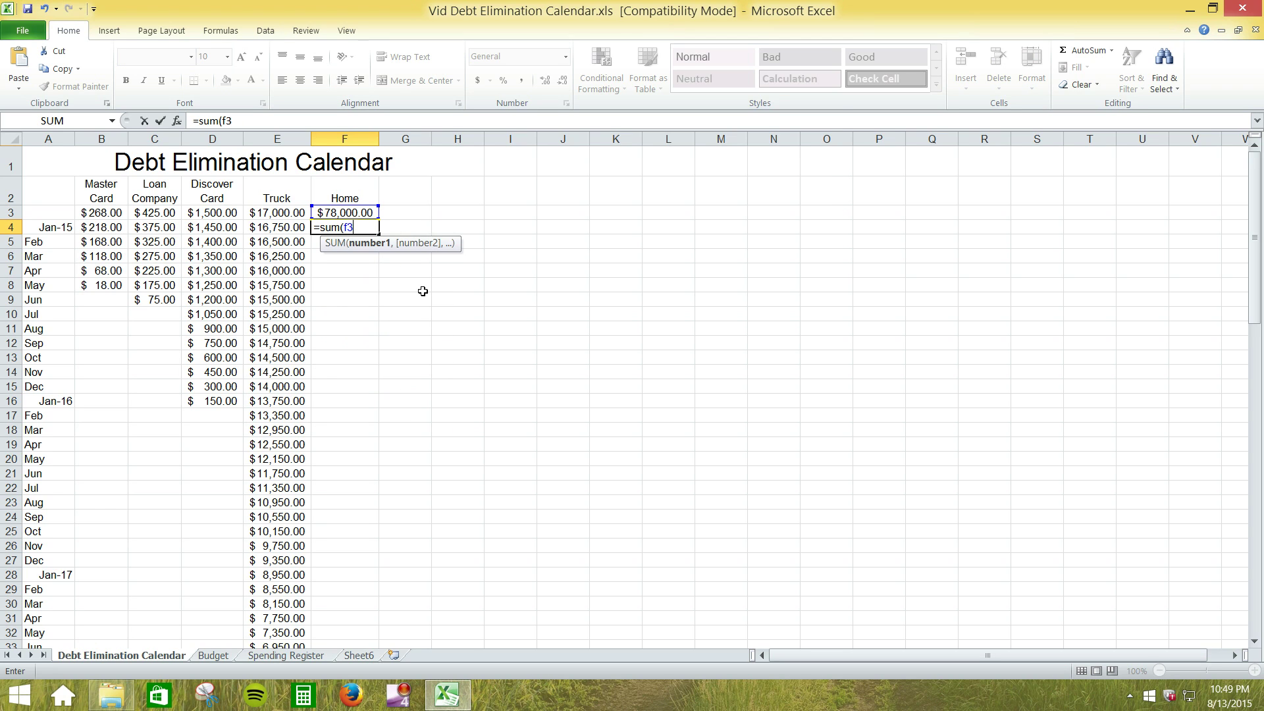
type("-550)")
key("Return")
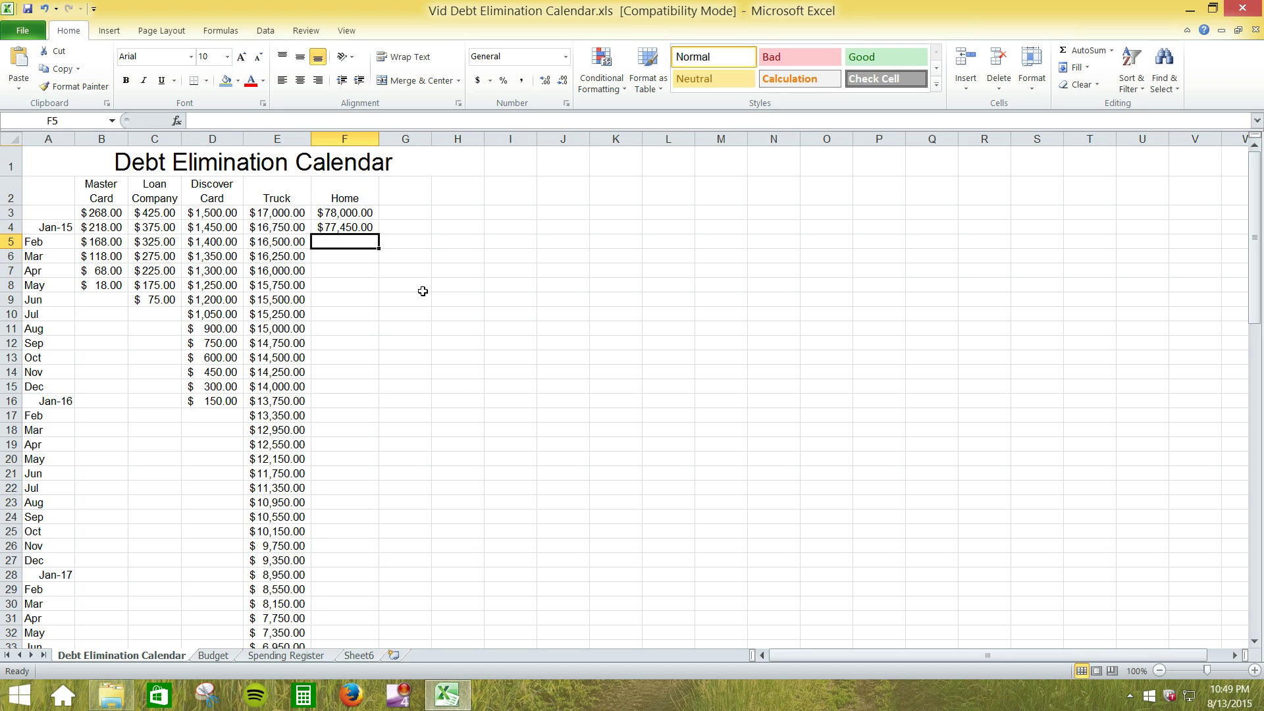
Step: Fill the Home formula from F4 down through December 2018 in F51
left_click(361, 228)
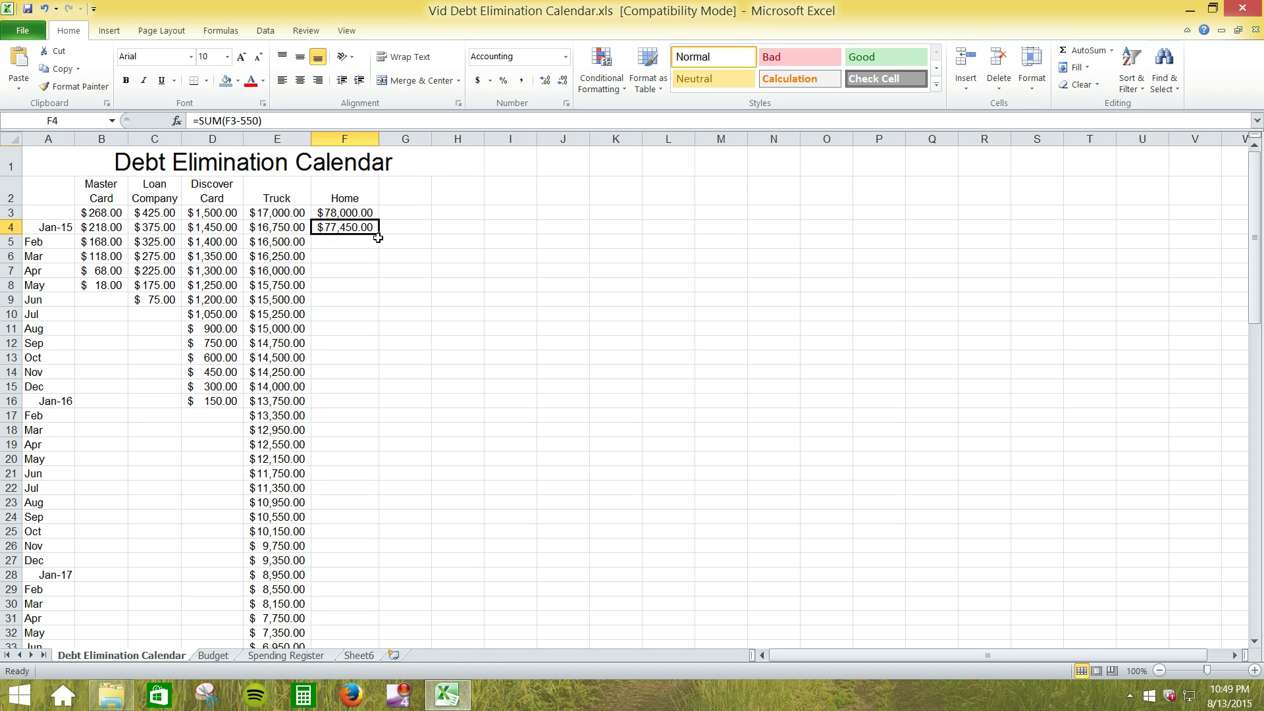
left_click_drag(378, 238, 383, 541)
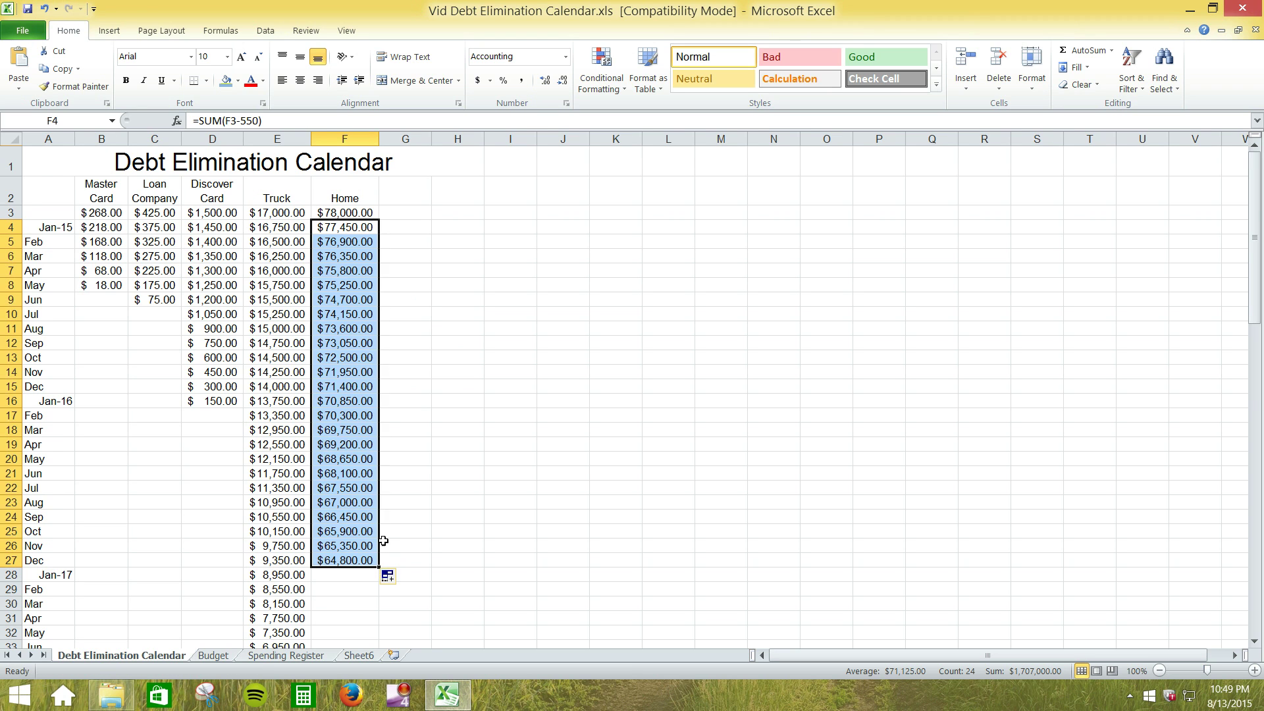
scroll(383, 540, "down", 5)
left_click_drag(379, 319, 388, 612)
scroll(398, 516, "down", 9)
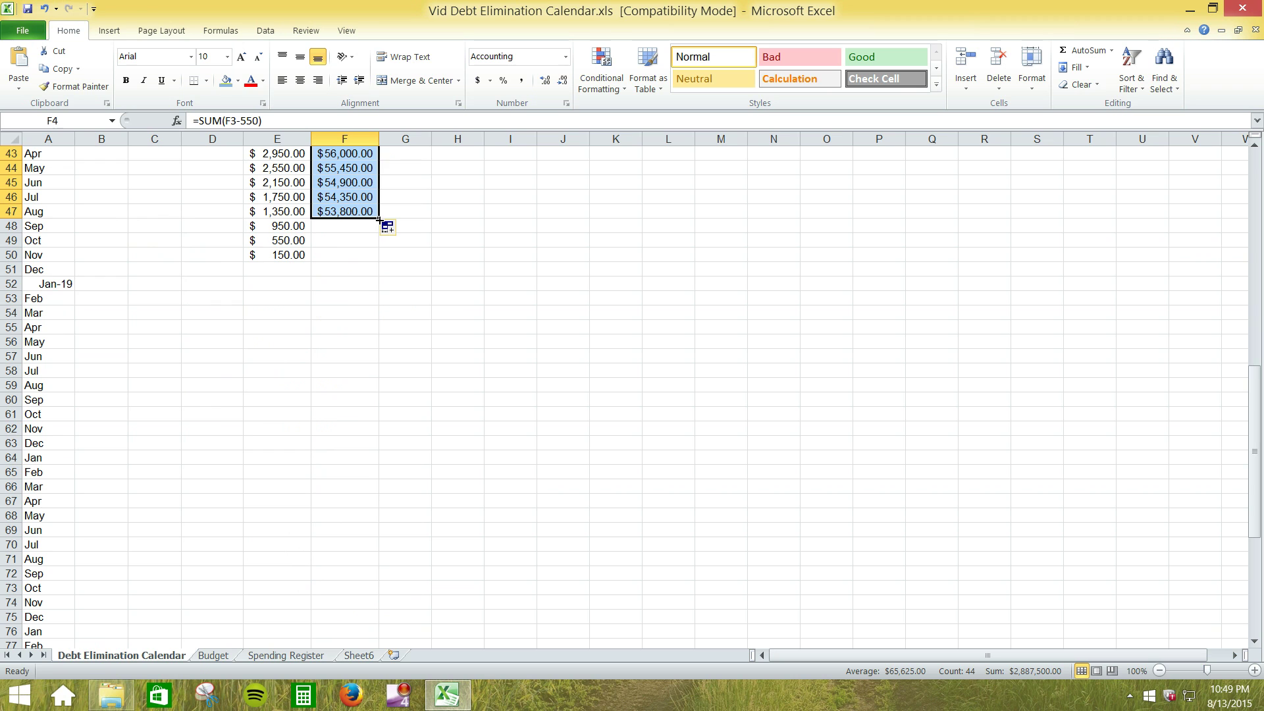
left_click_drag(379, 219, 381, 275)
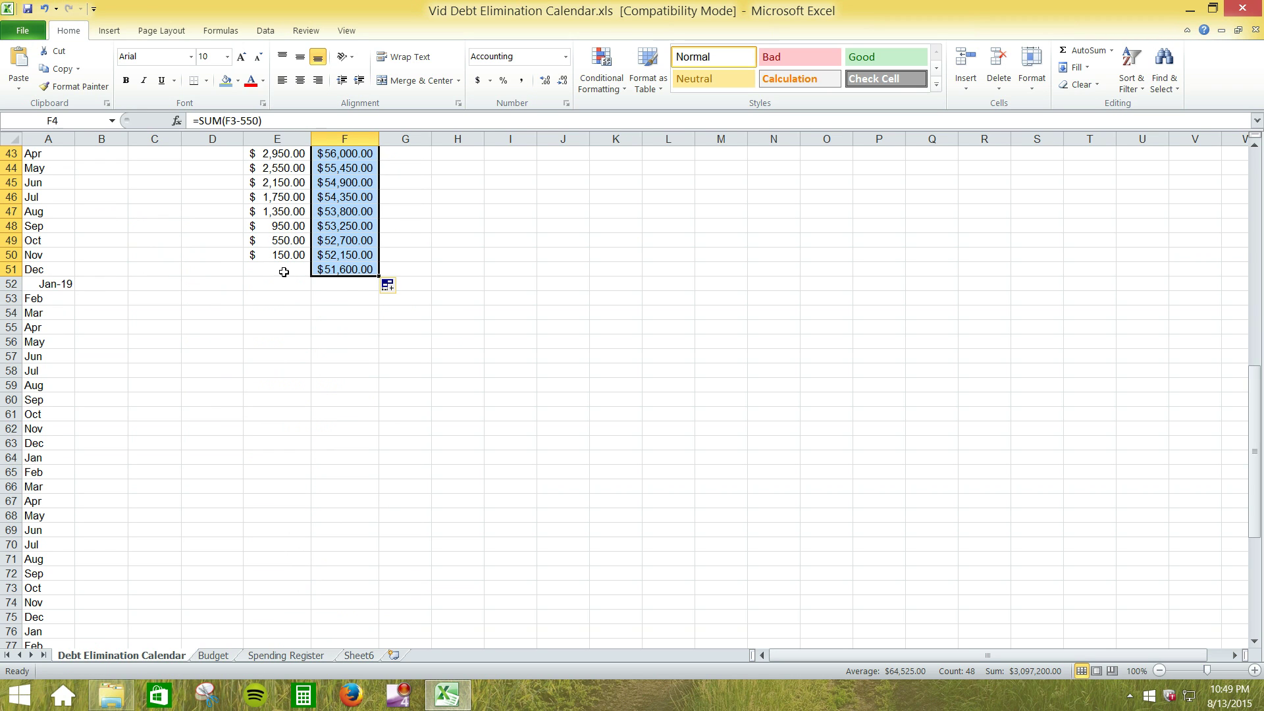
Step: Change the December 2018 Home formula in F51 to =SUM(F50-950), adding the 400 dollar Truck payment
left_click(283, 272)
scroll(294, 310, "up", 4)
scroll(293, 316, "down", 1)
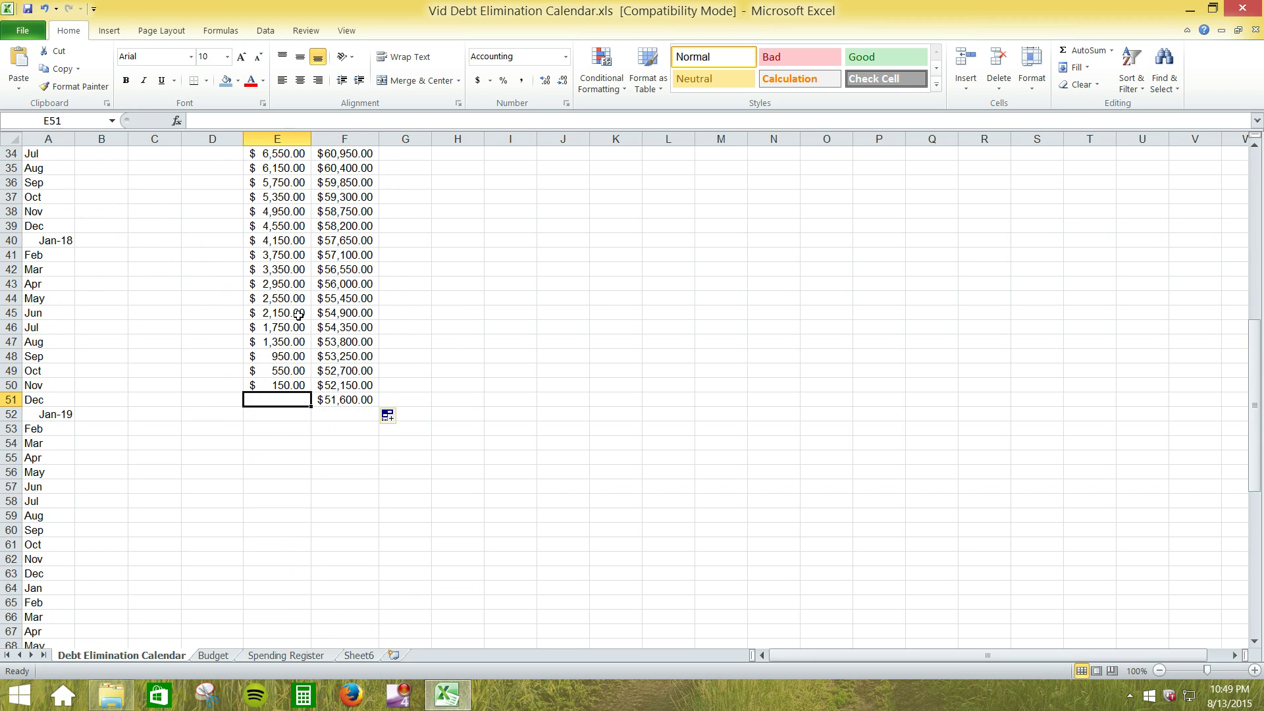
scroll(298, 315, "down", 1)
left_click(292, 342)
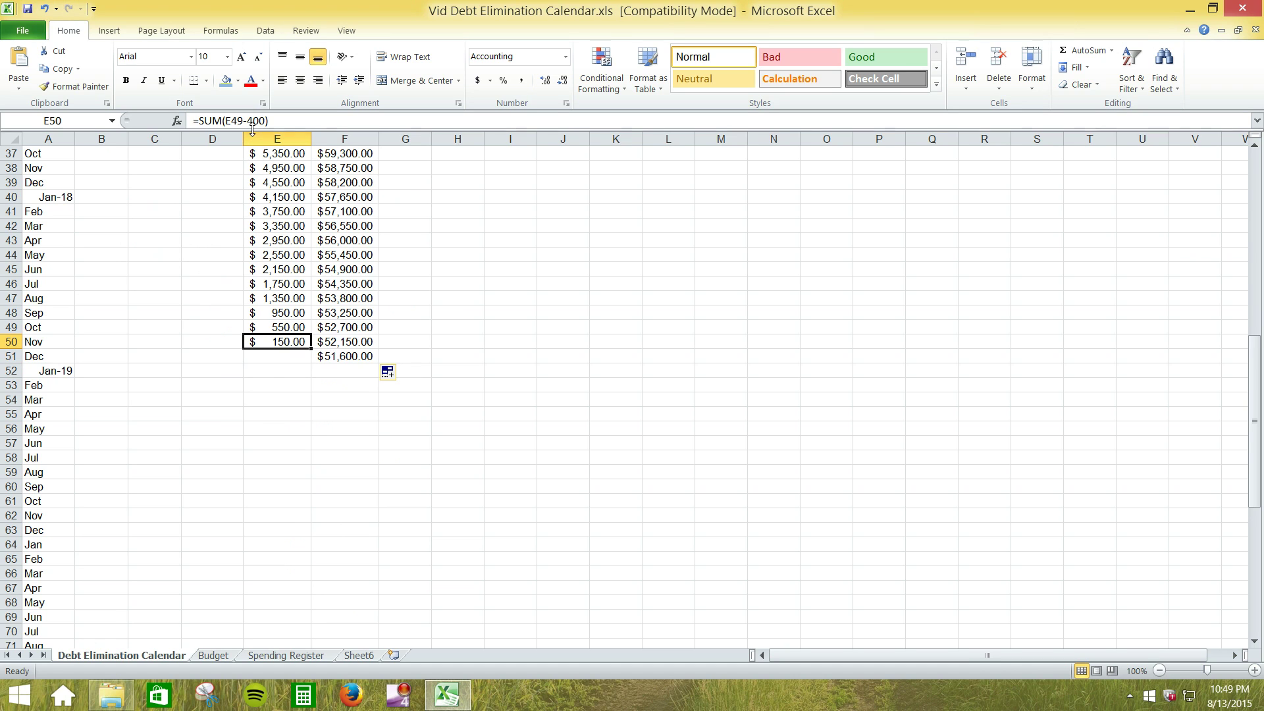
left_click(350, 356)
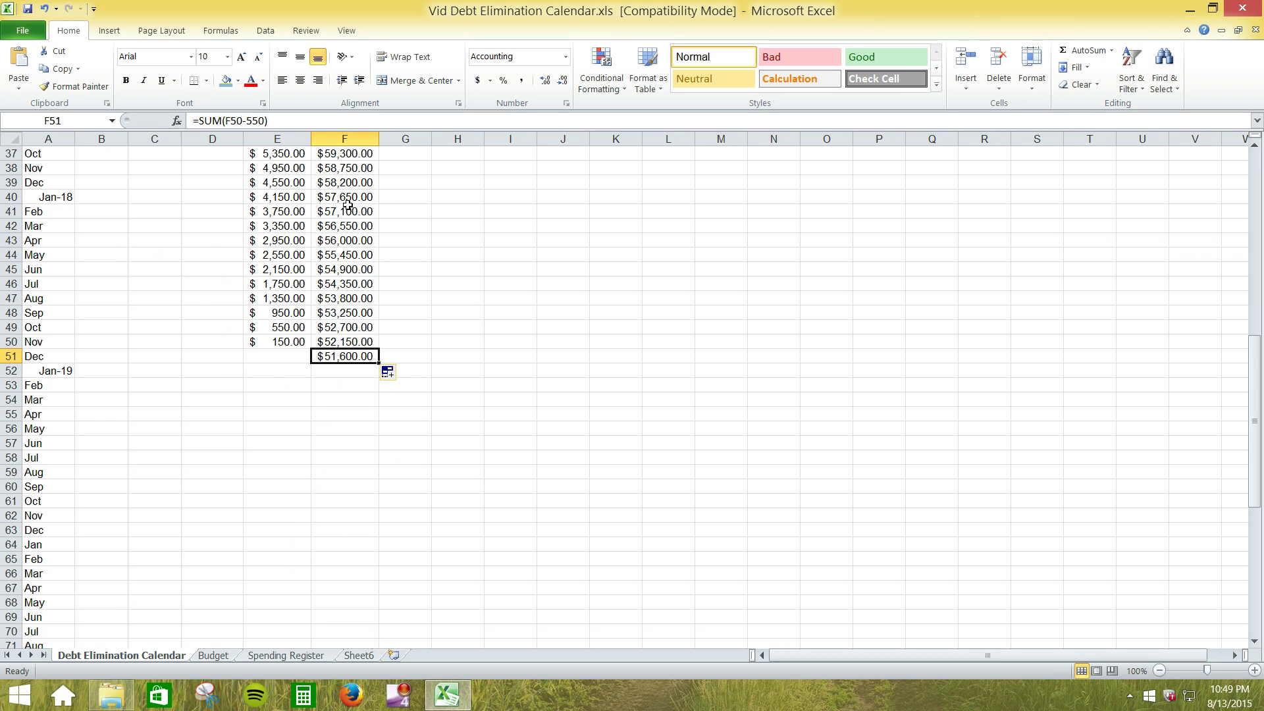
left_click_drag(248, 121, 264, 121)
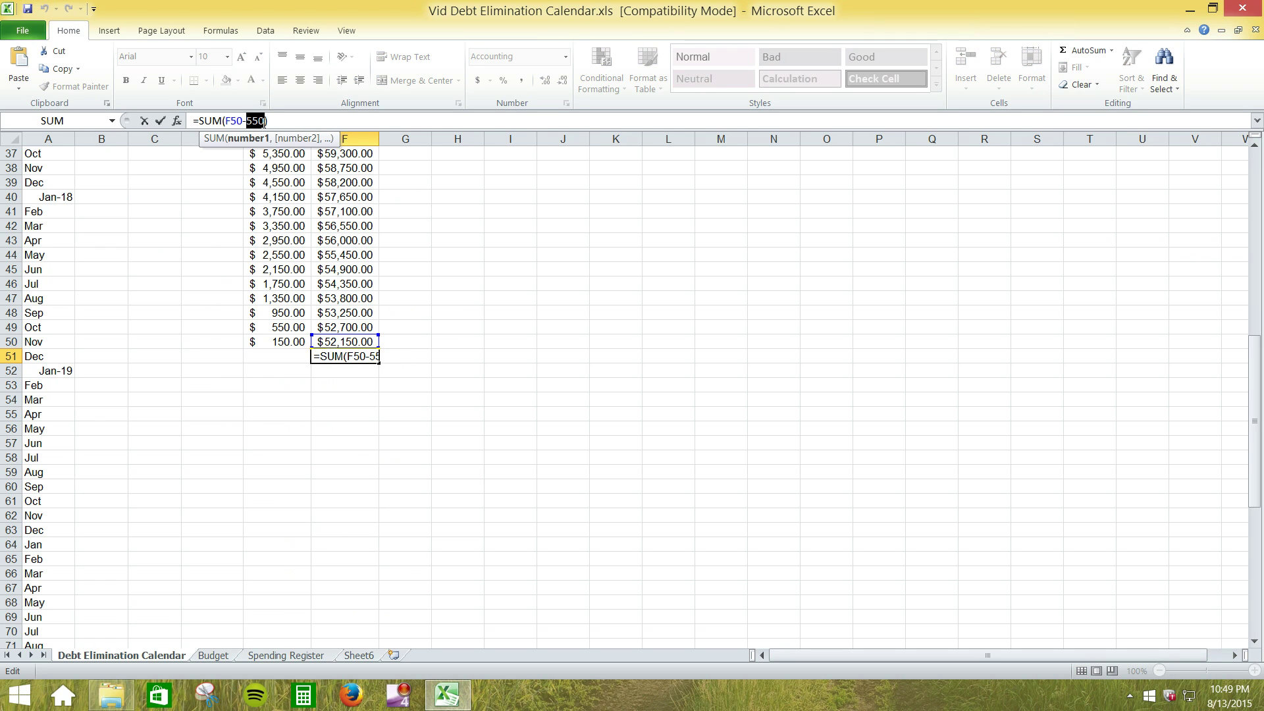
type("950")
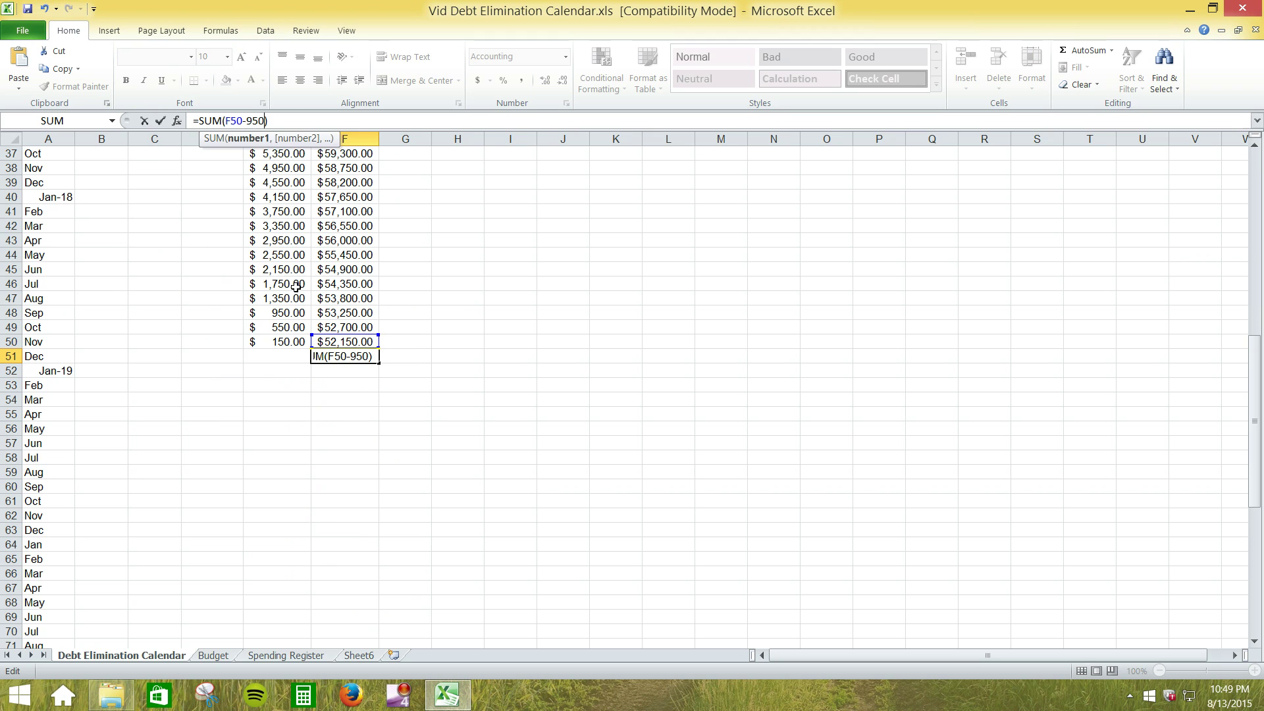
key("Return")
Step: Fill the Home formula from F51 down to F115, past the point where the debt is paid off
left_click(345, 356)
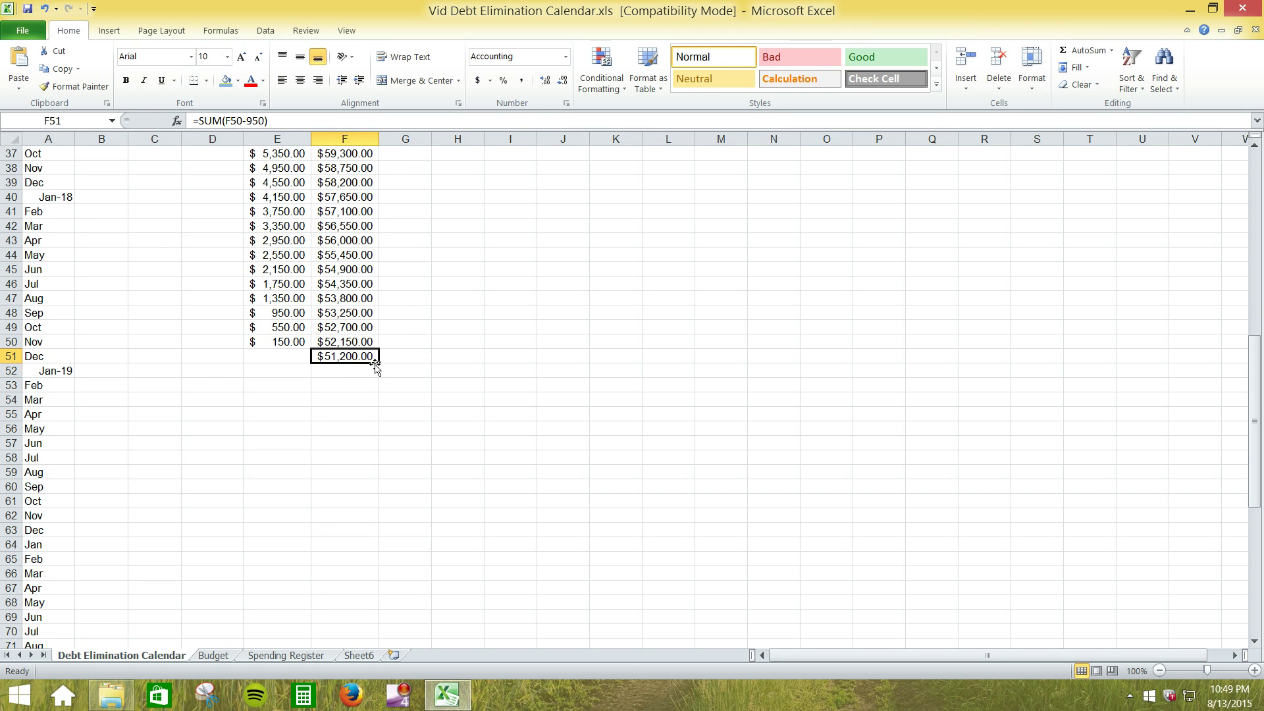
left_click_drag(375, 364, 395, 619)
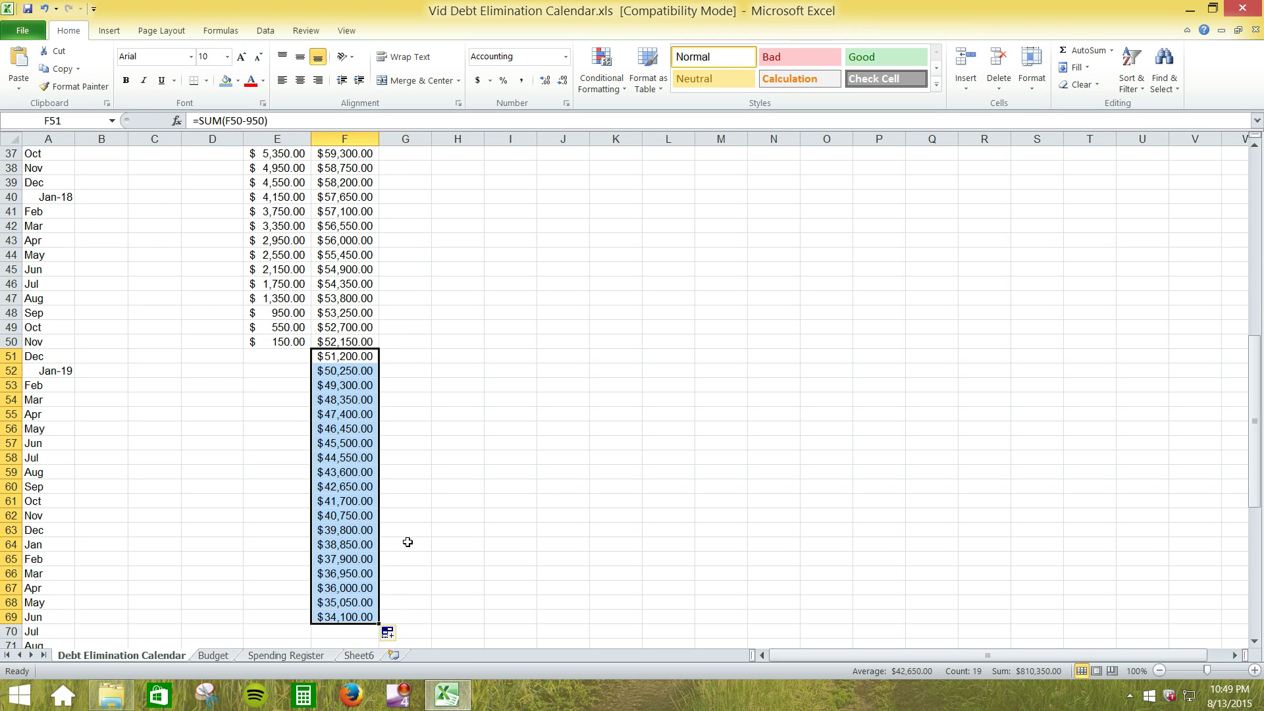
scroll(408, 541, "down", 10)
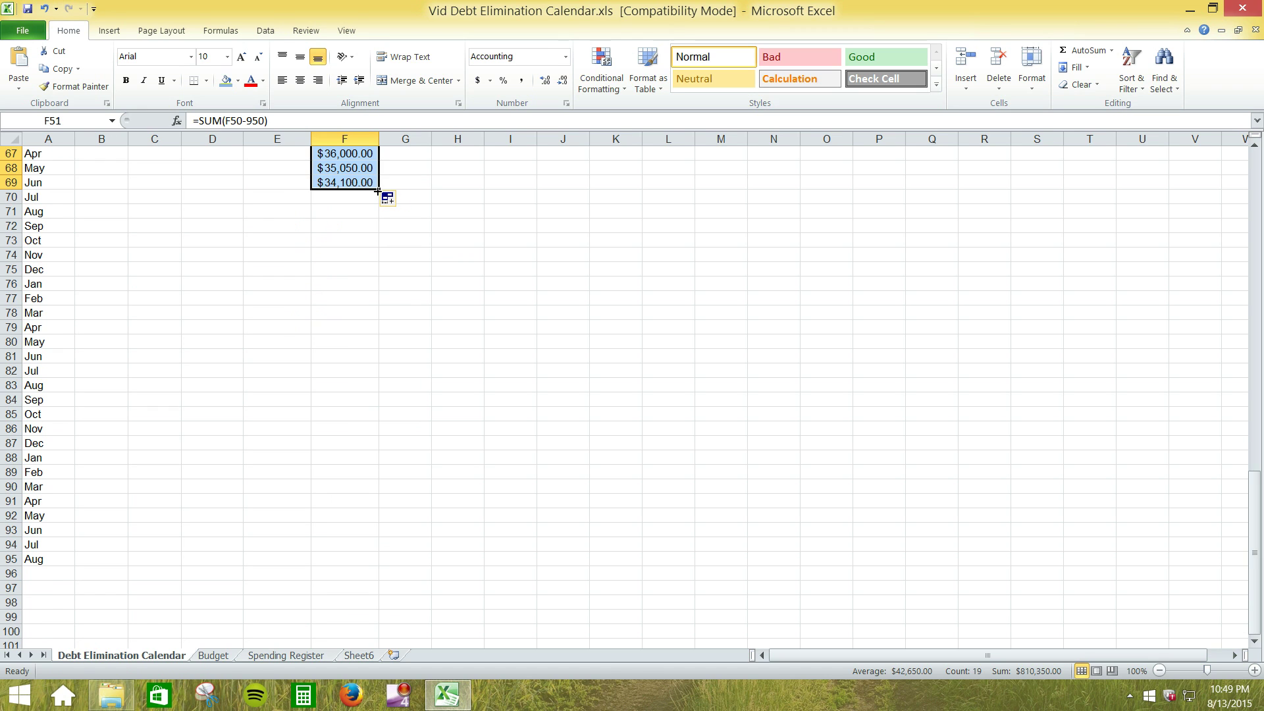
left_click_drag(378, 190, 388, 609)
scroll(389, 568, "down", 5)
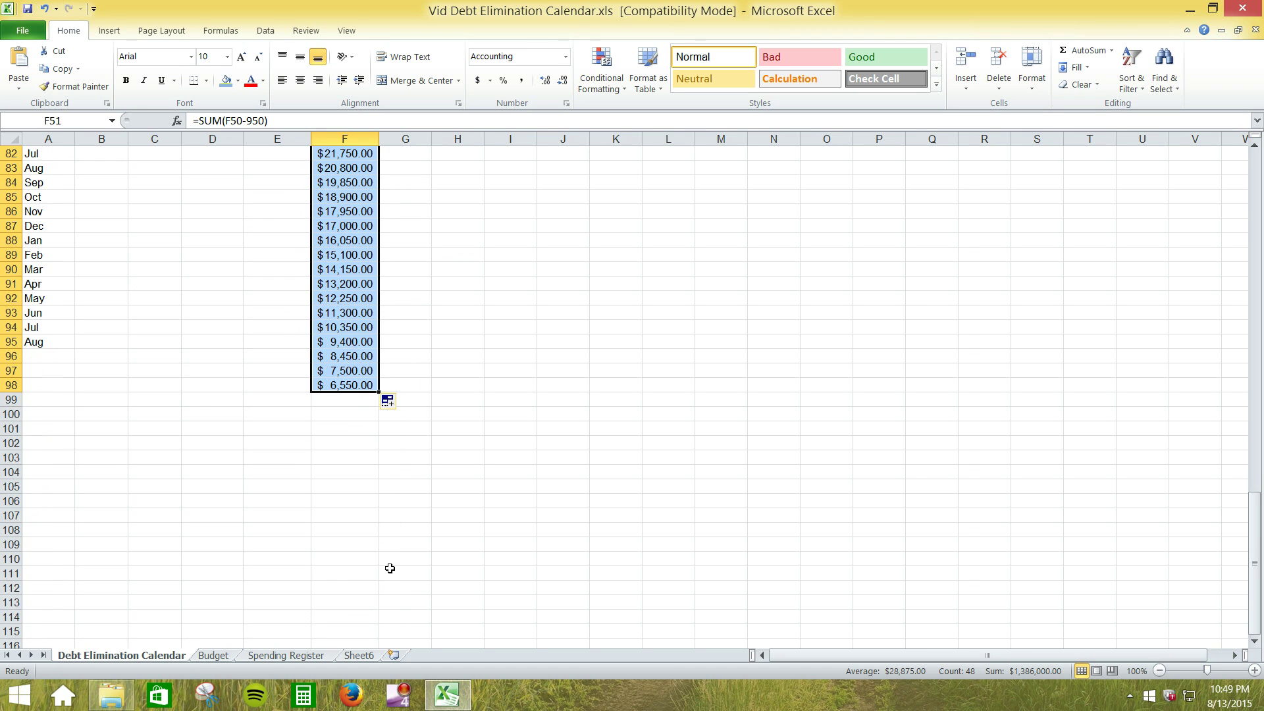
left_click_drag(379, 392, 395, 603)
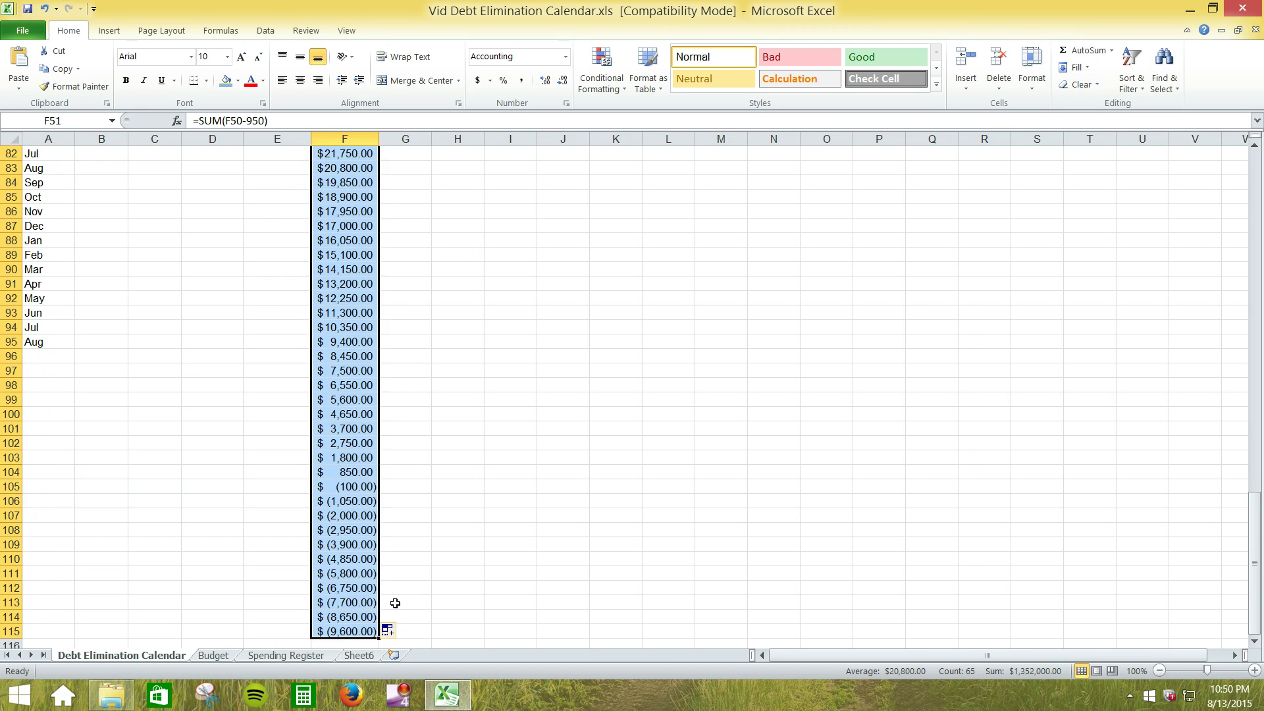
Step: View the Budget and Spending Register sheets and return to the Debt Elimination Calendar sheet
scroll(395, 603, "up", 20)
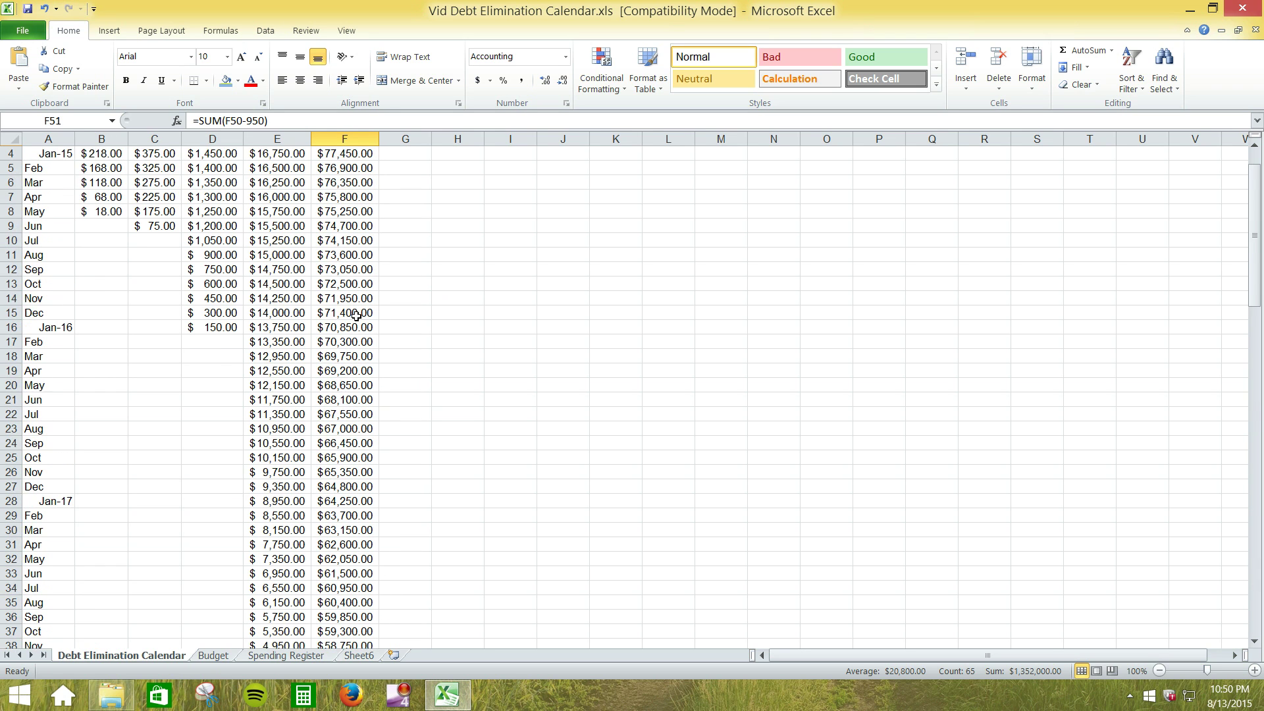
scroll(356, 315, "up", 1)
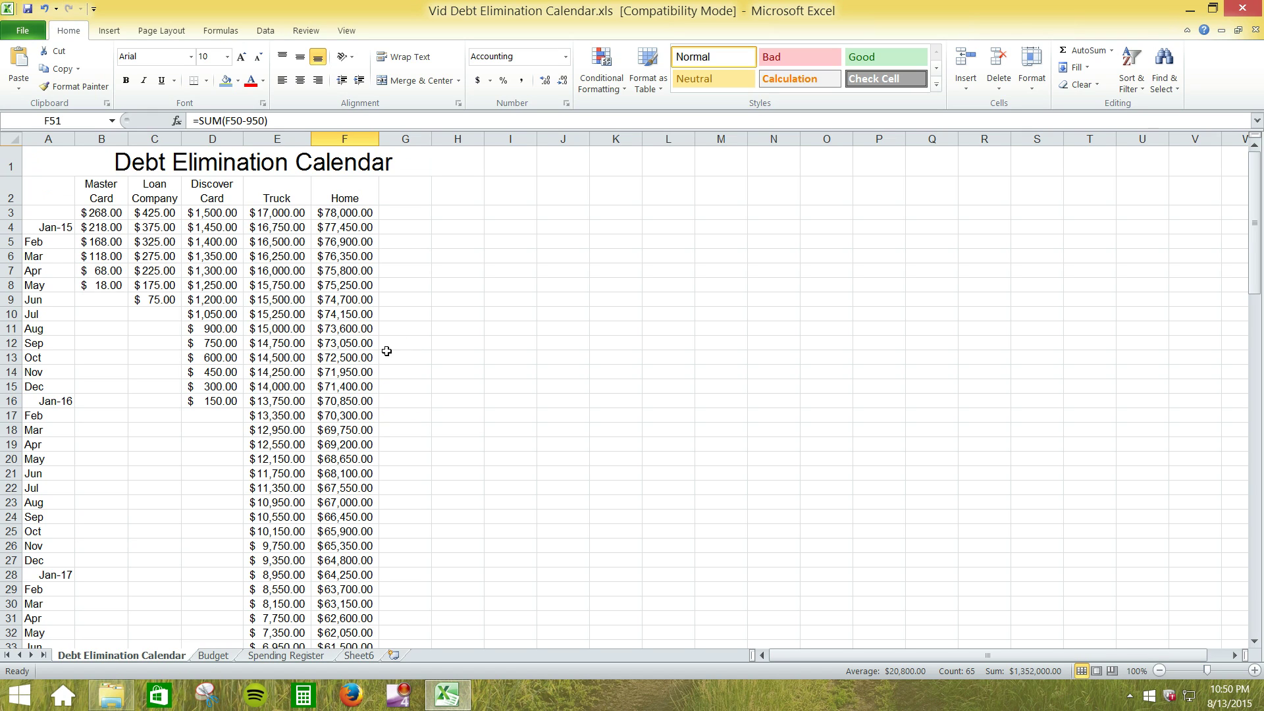
left_click(220, 656)
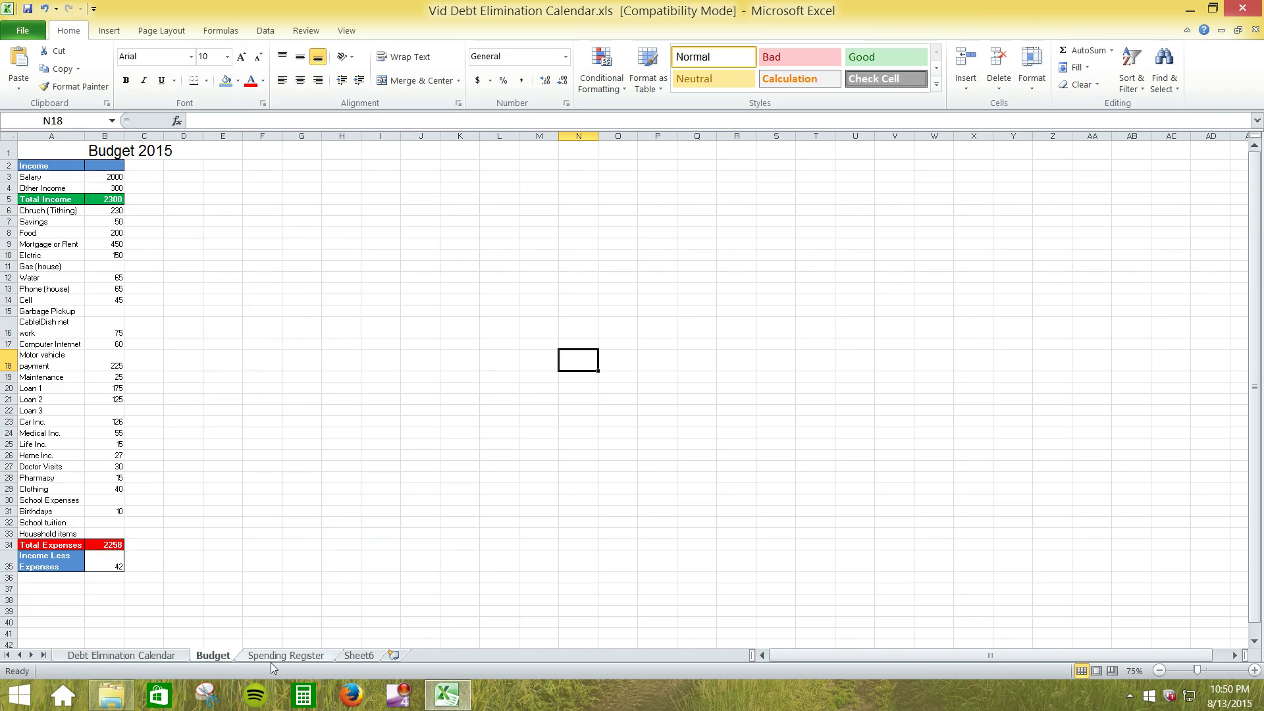
left_click(292, 659)
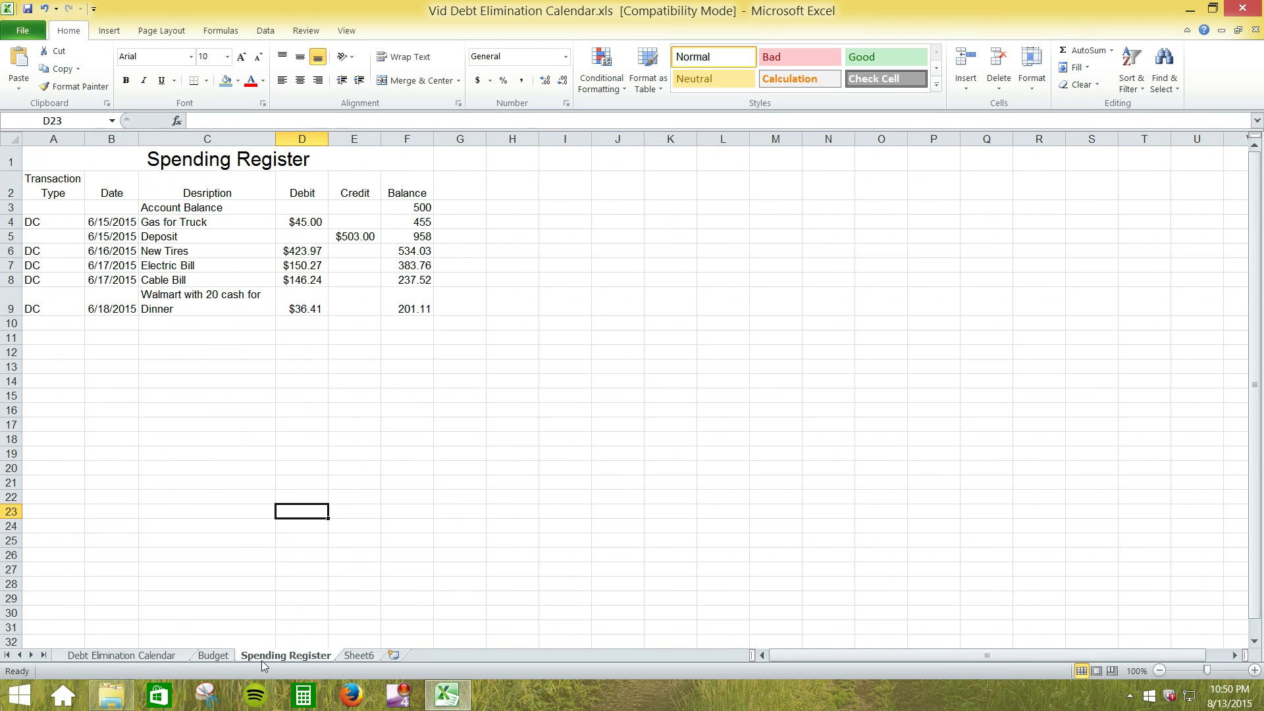
left_click(167, 658)
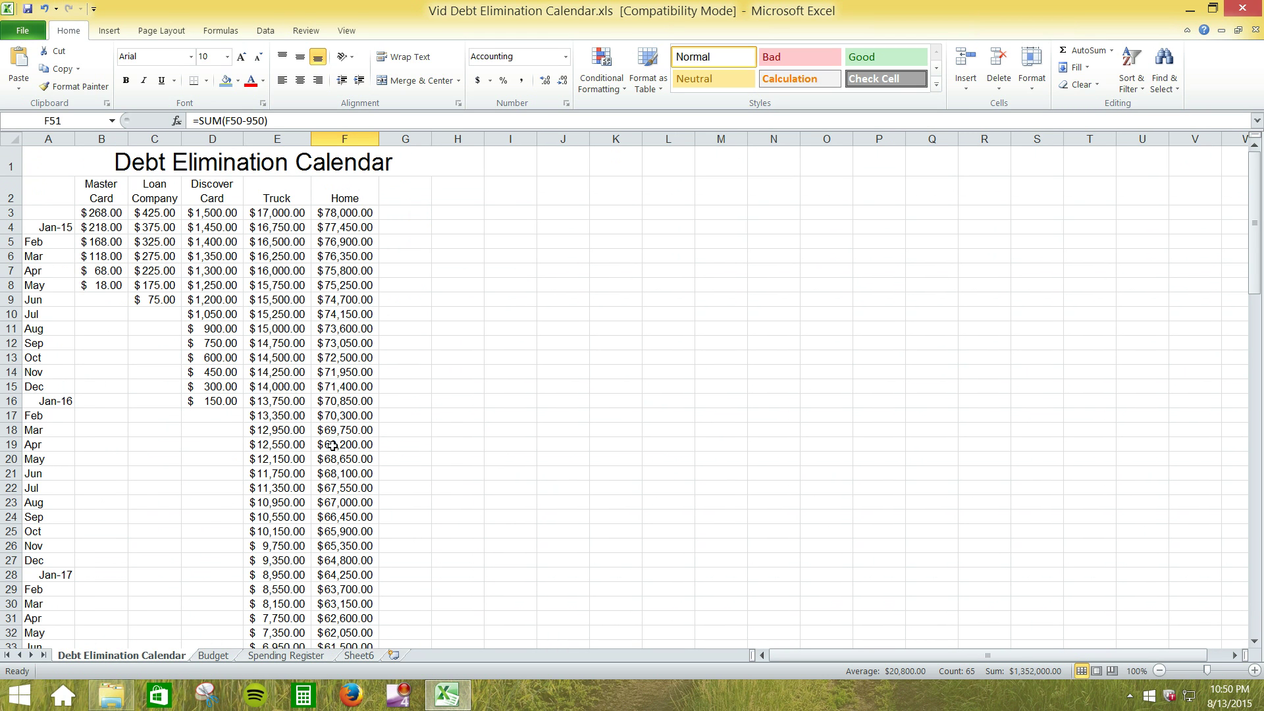